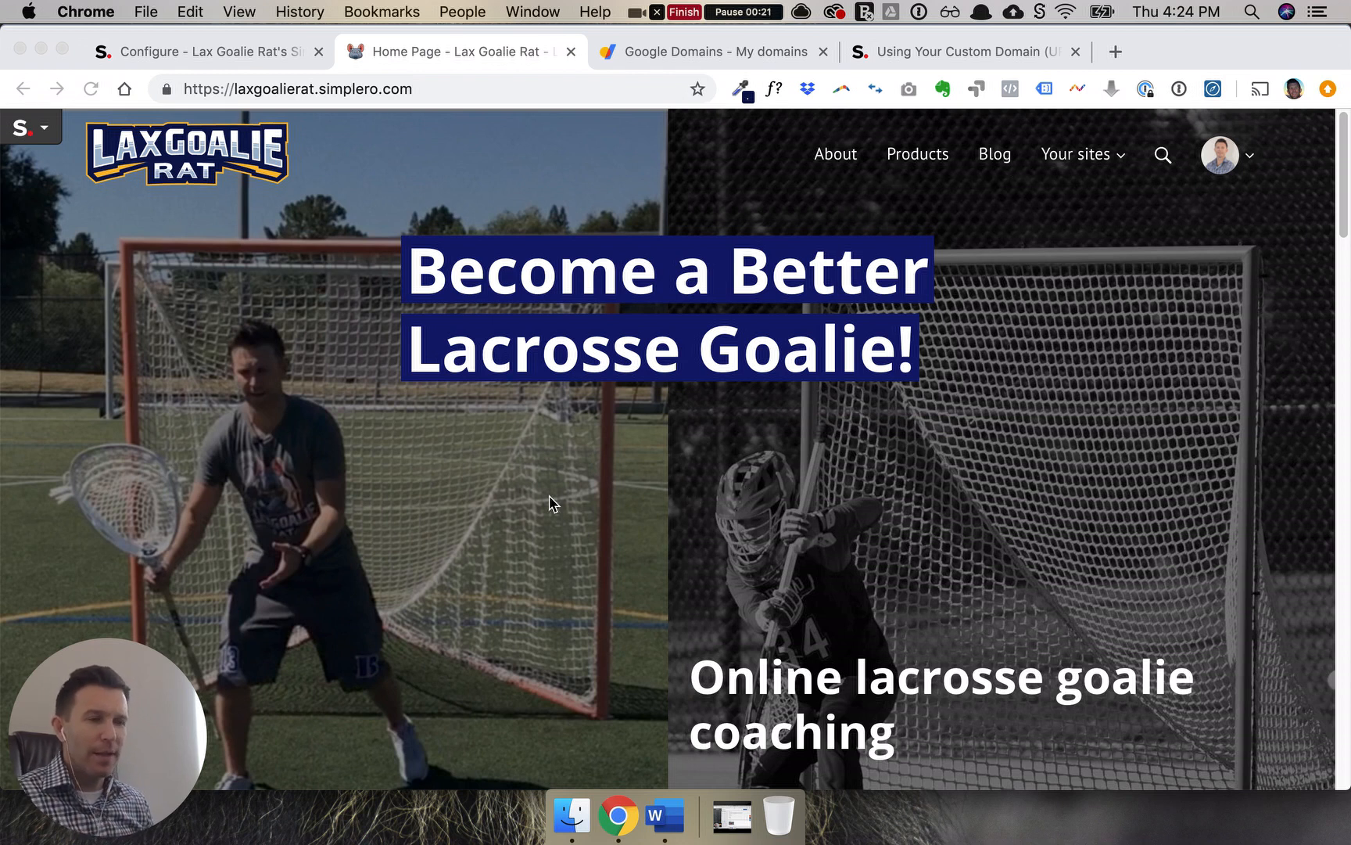
Examine the Lax Goalie Rat home page and its current Simplero web address
scroll(550, 502, "down", 5)
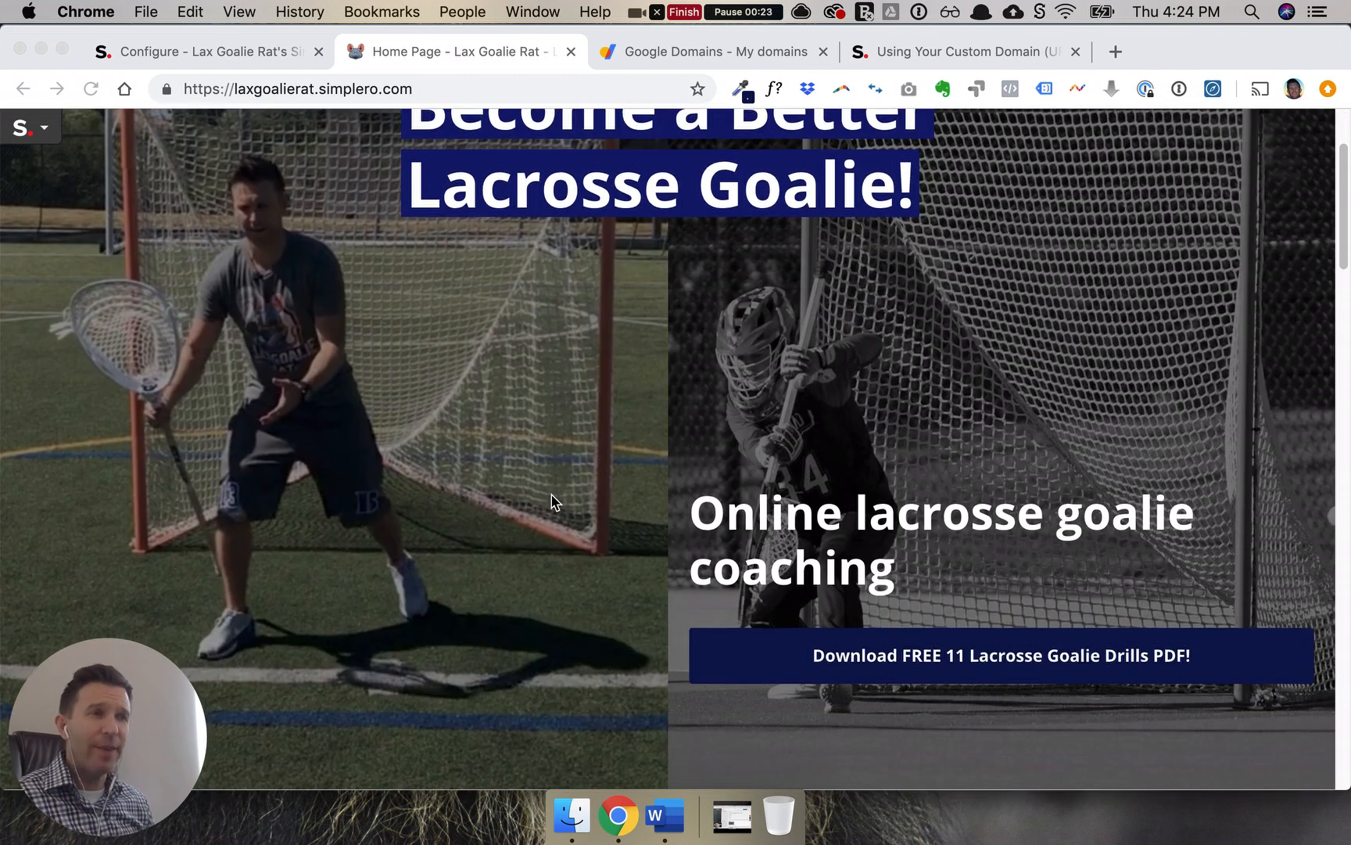
scroll(550, 502, "up", 5)
left_click(445, 78)
left_click(436, 84)
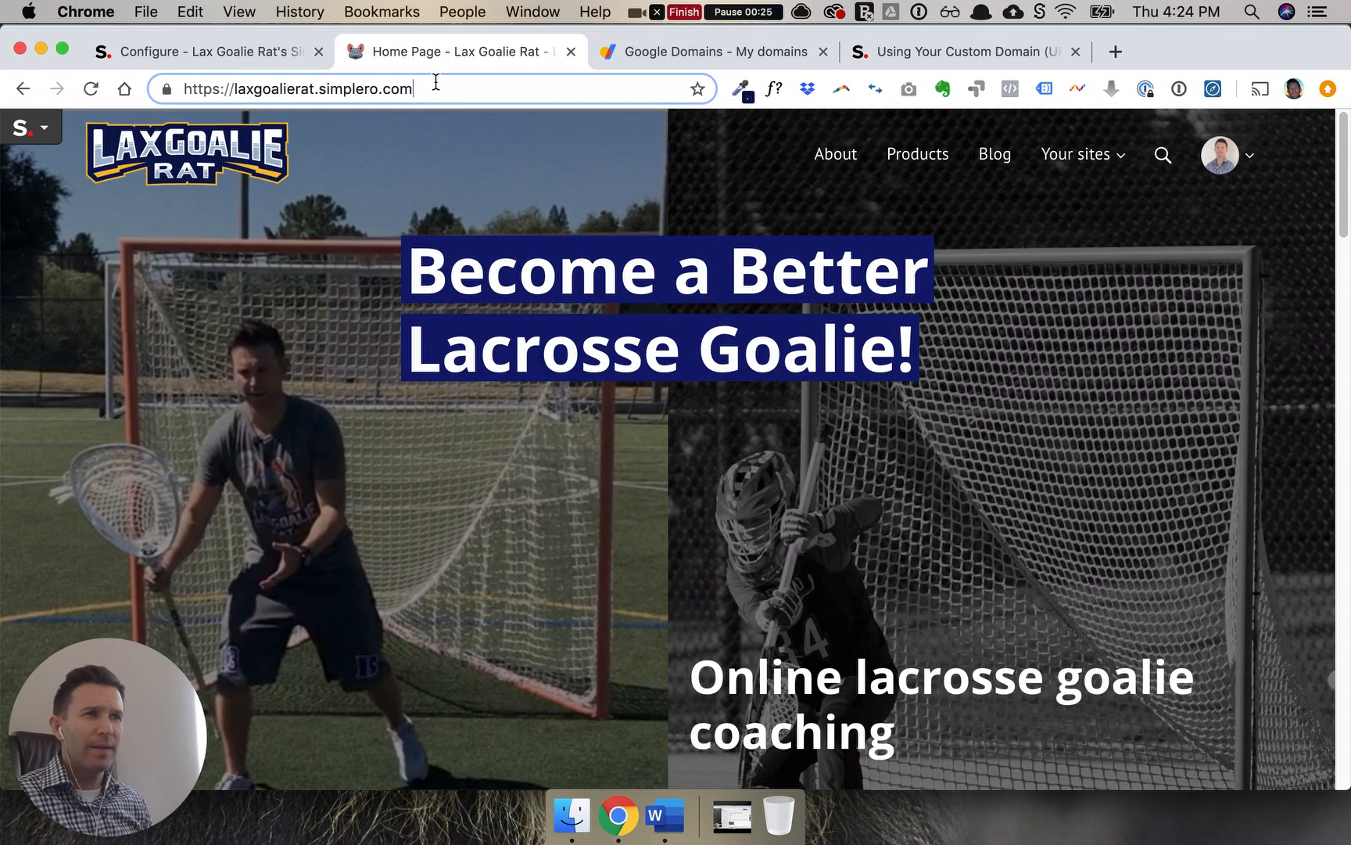
left_click_drag(235, 87, 457, 84)
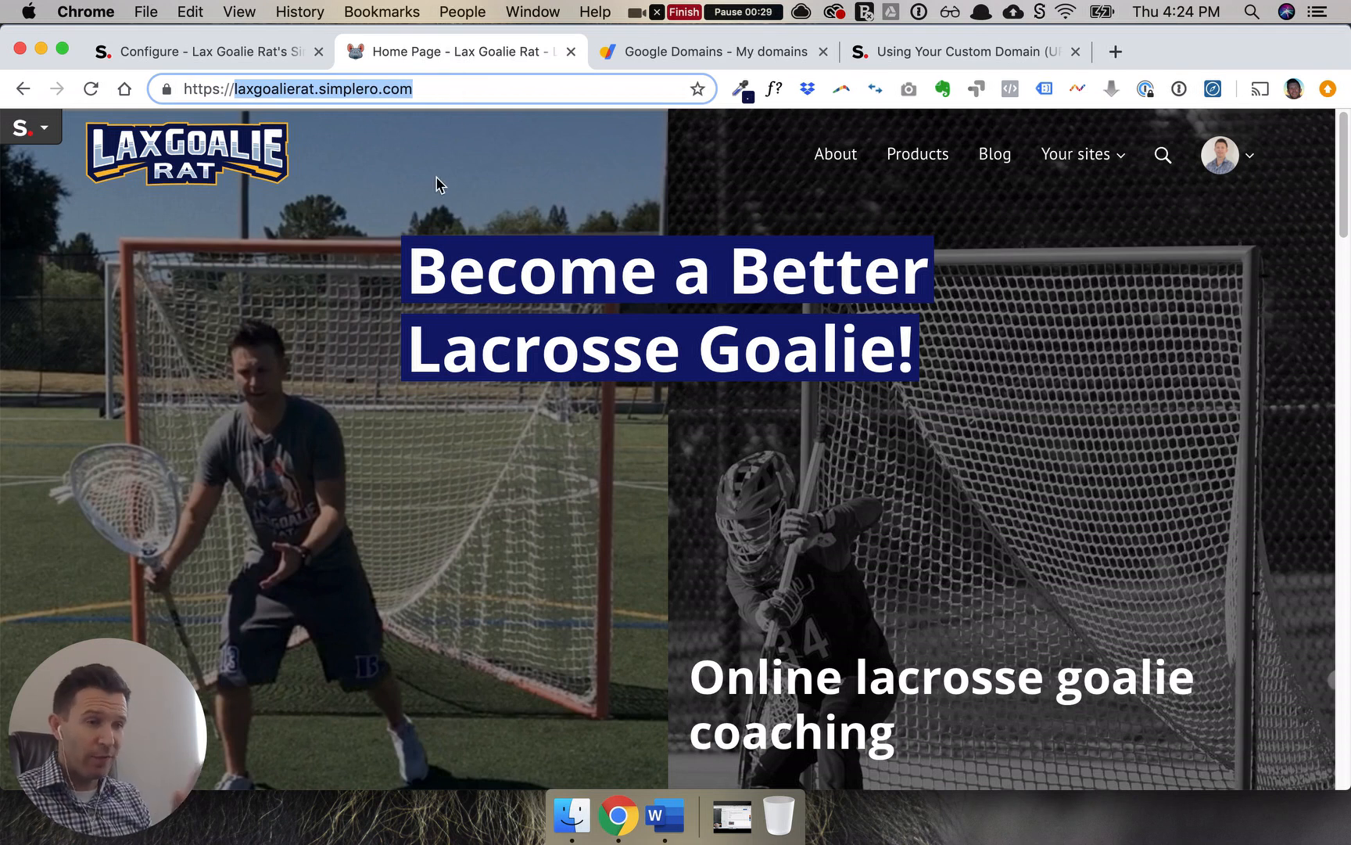
left_click(428, 97)
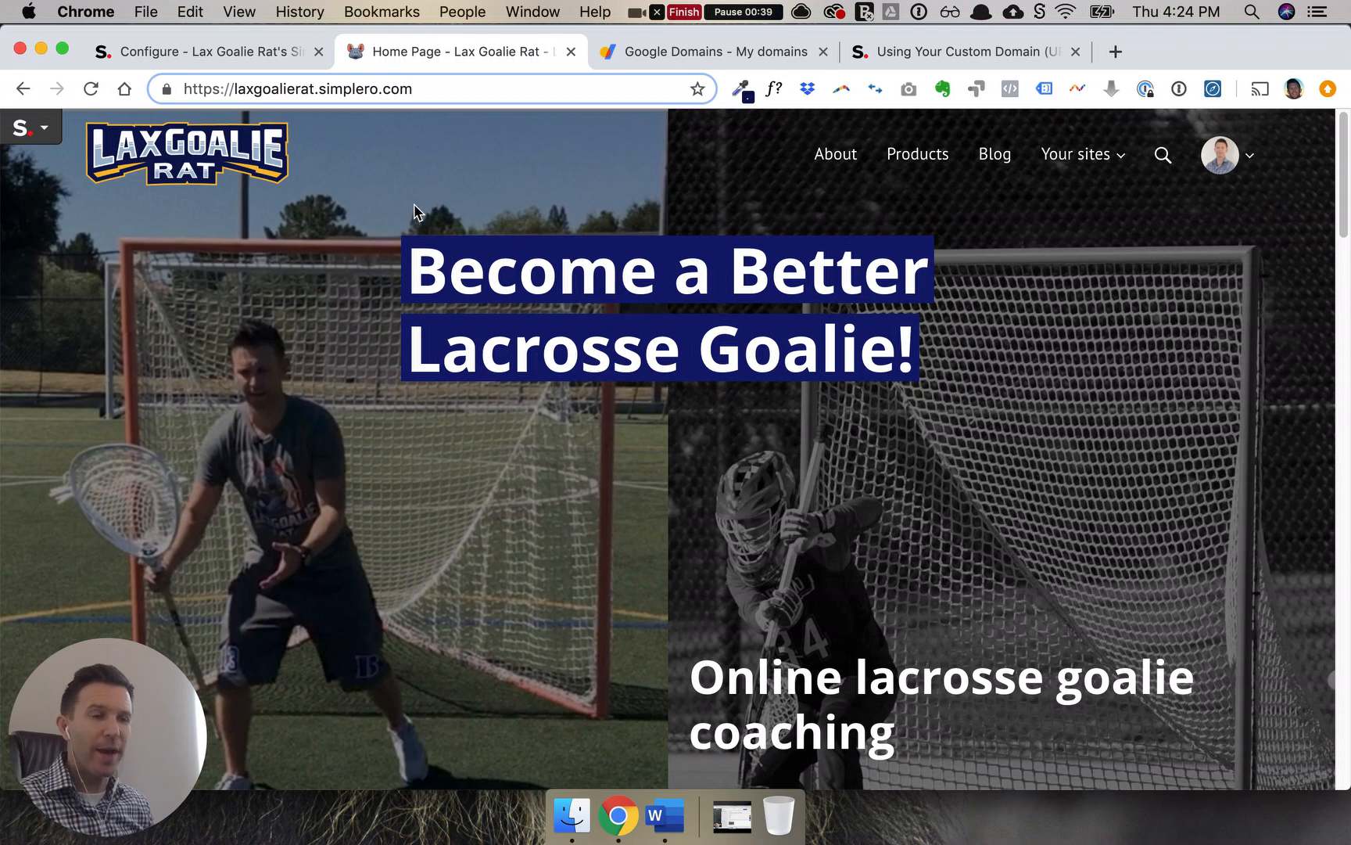
Switch to the Simplero help article on using a custom domain and view its title and introduction
left_click(898, 62)
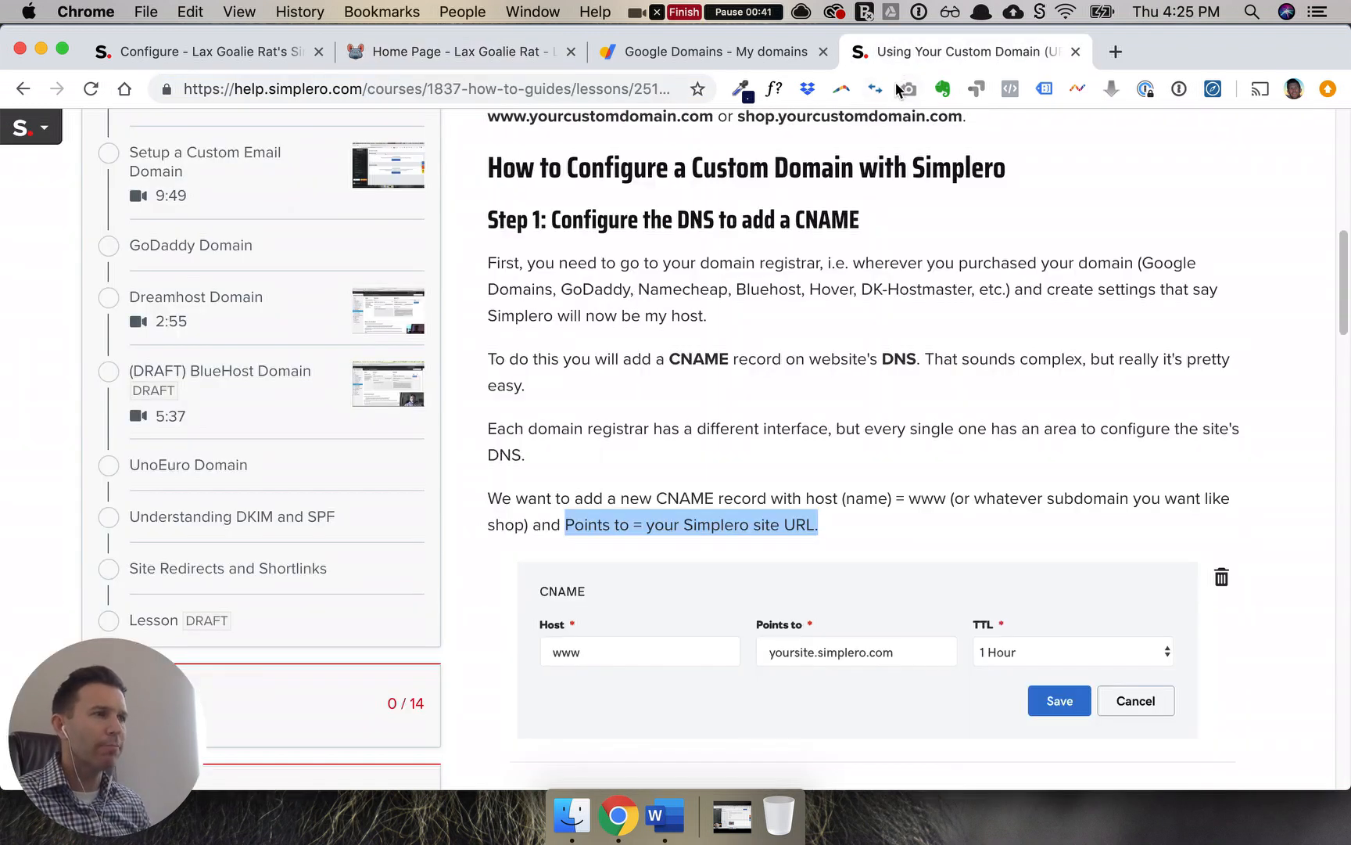
scroll(903, 328, "up", 5)
scroll(907, 348, "up", 2)
left_click_drag(616, 180, 924, 182)
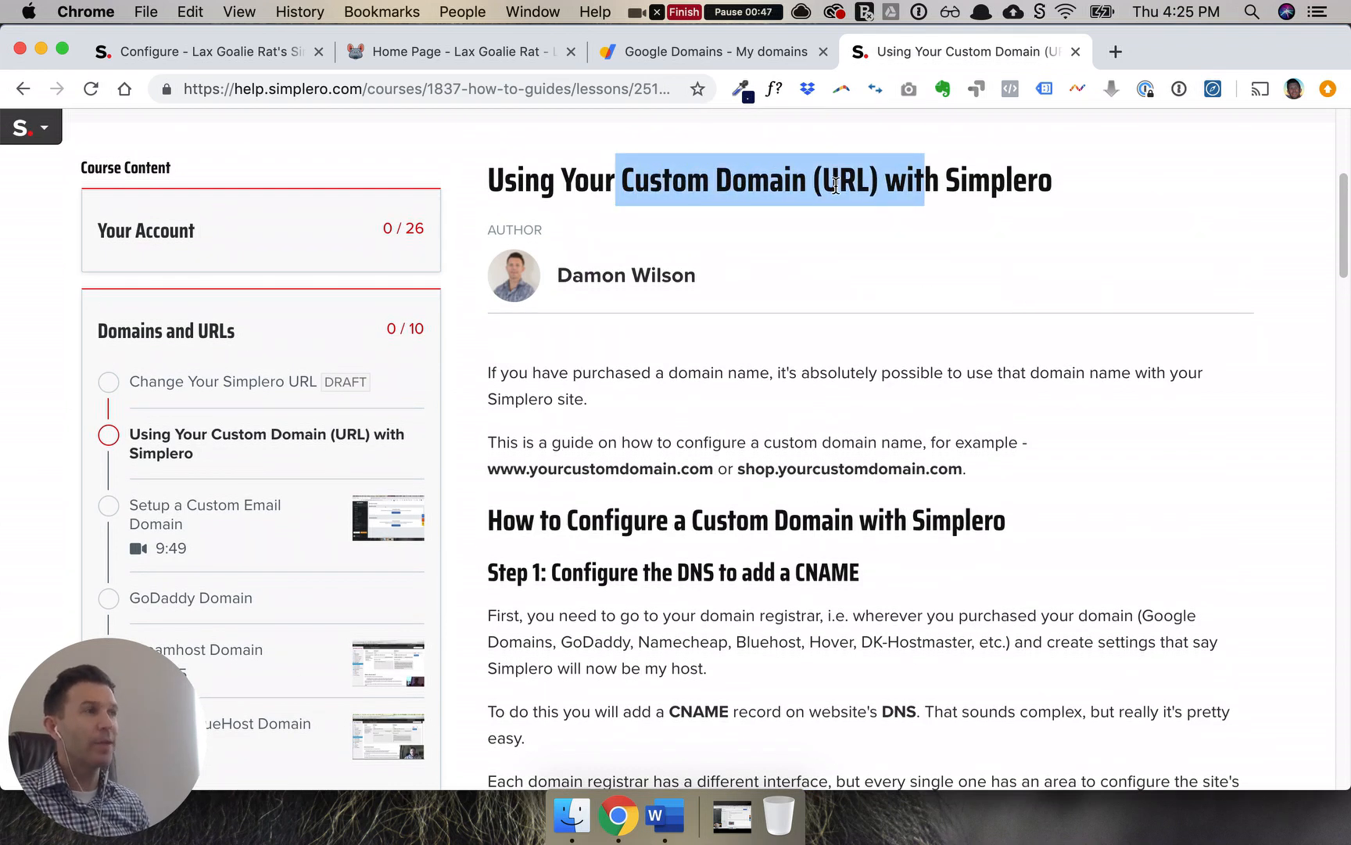
left_click(1057, 185)
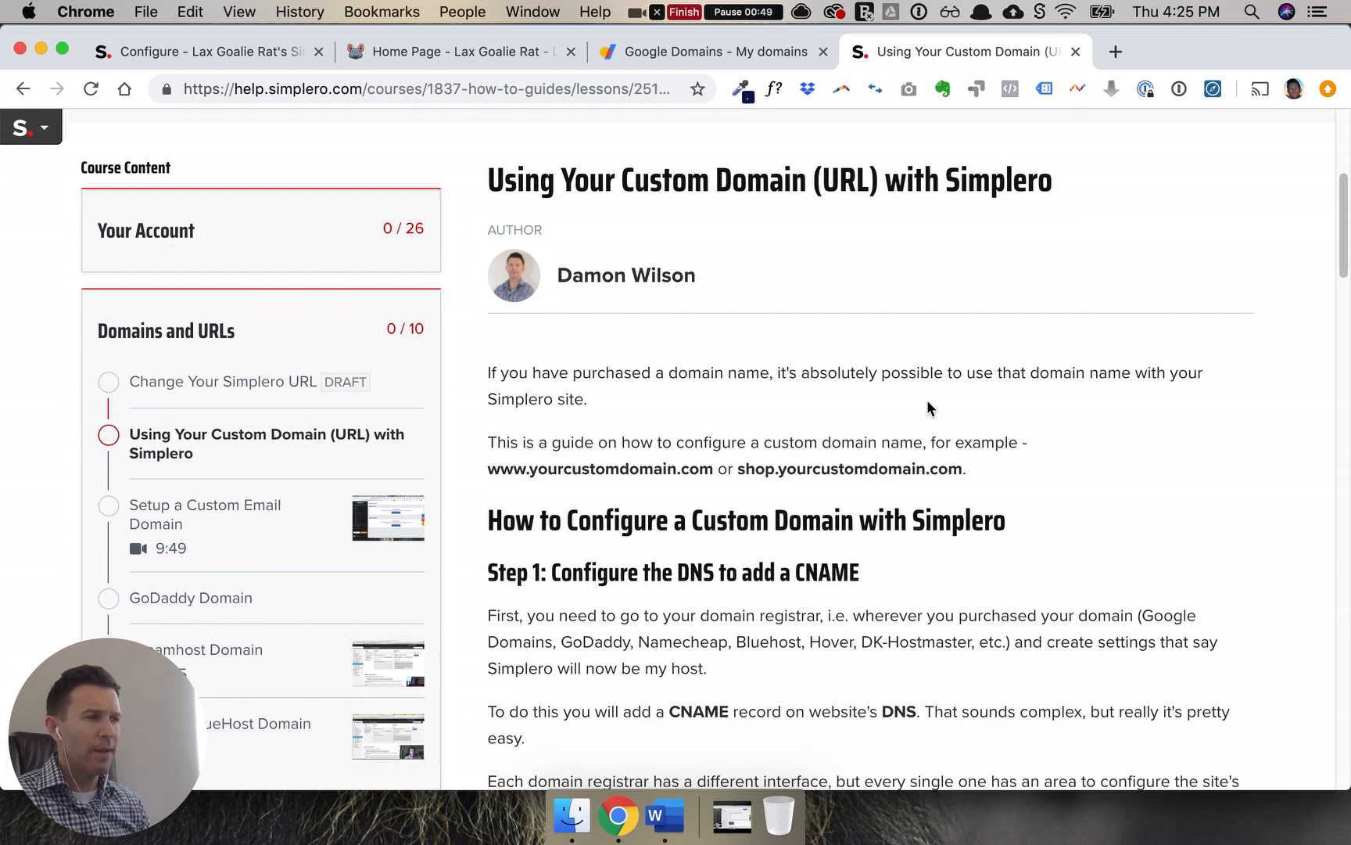
Read Step 1 of the custom domain guide about the domain registrar and adding a CNAME record to the DNS
scroll(928, 407, "down", 3)
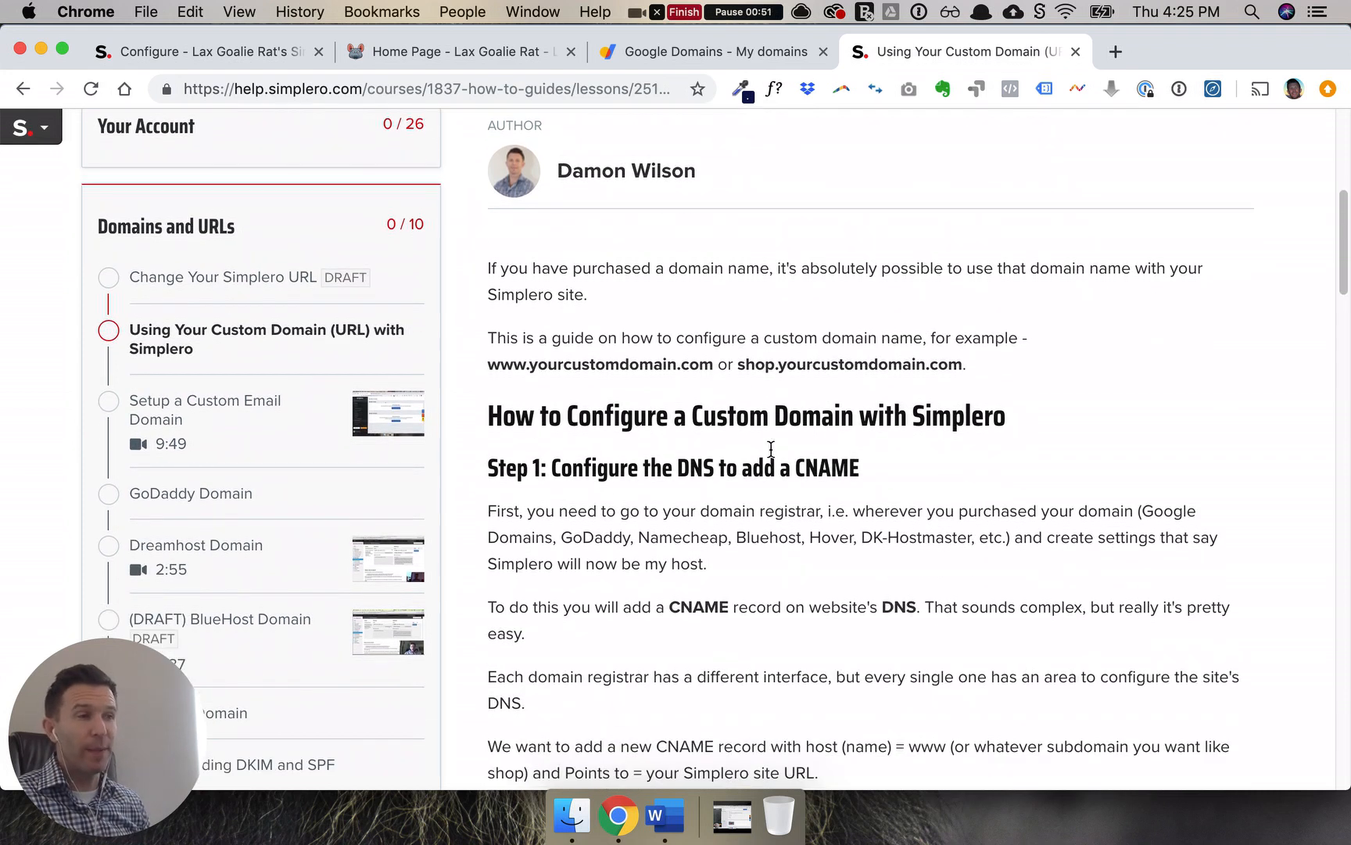
scroll(770, 450, "down", 1)
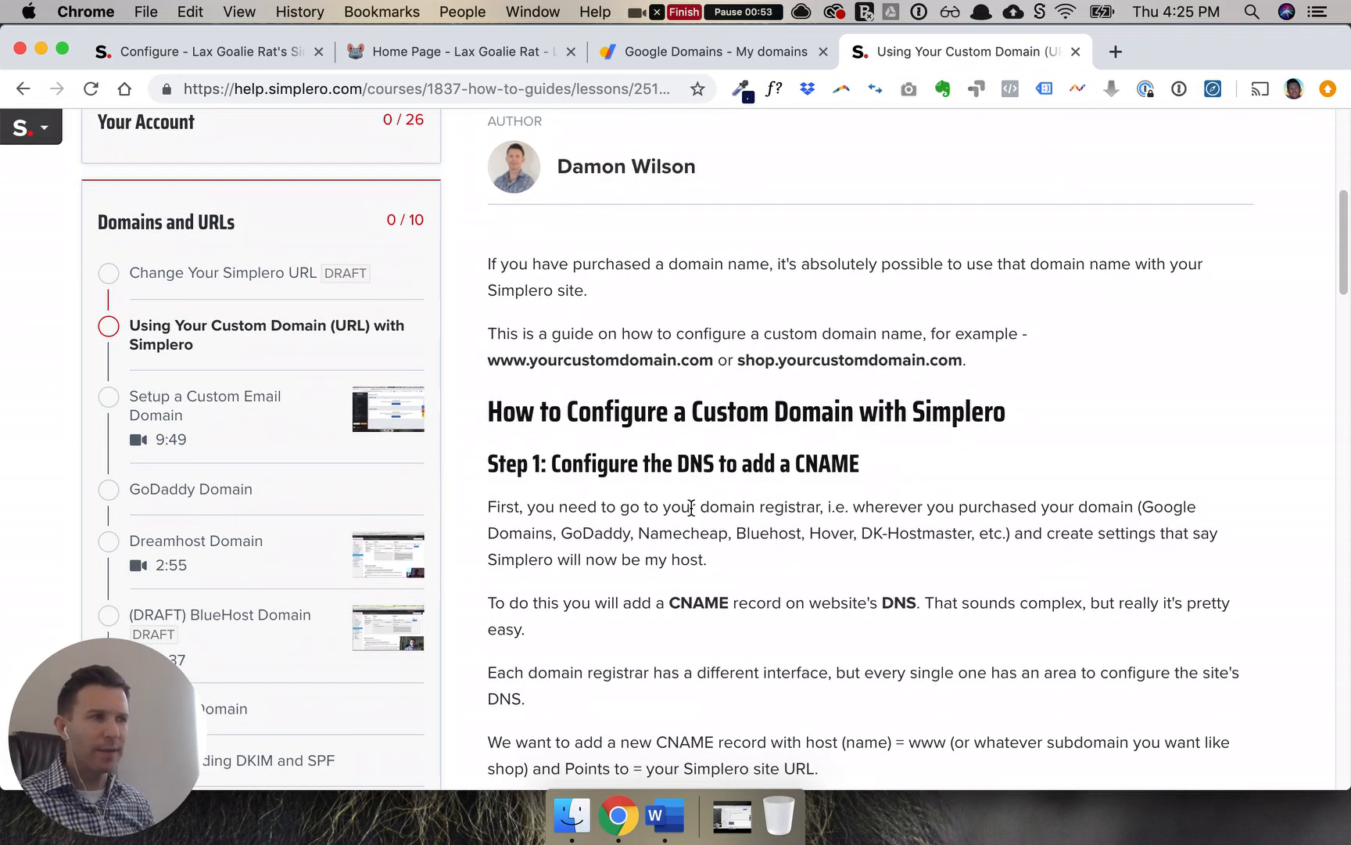
scroll(657, 500, "down", 1)
left_click_drag(554, 432, 857, 439)
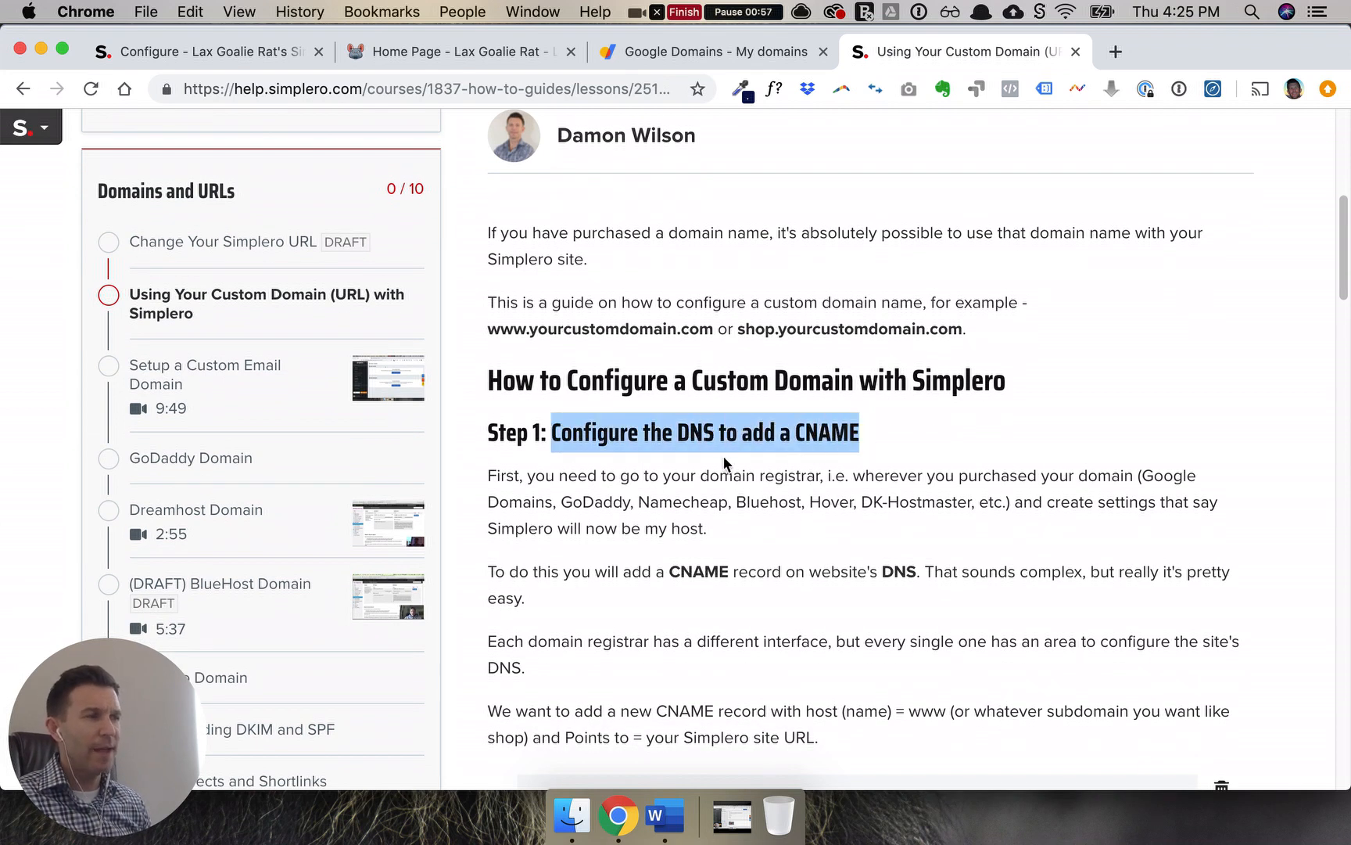
scroll(704, 477, "down", 1)
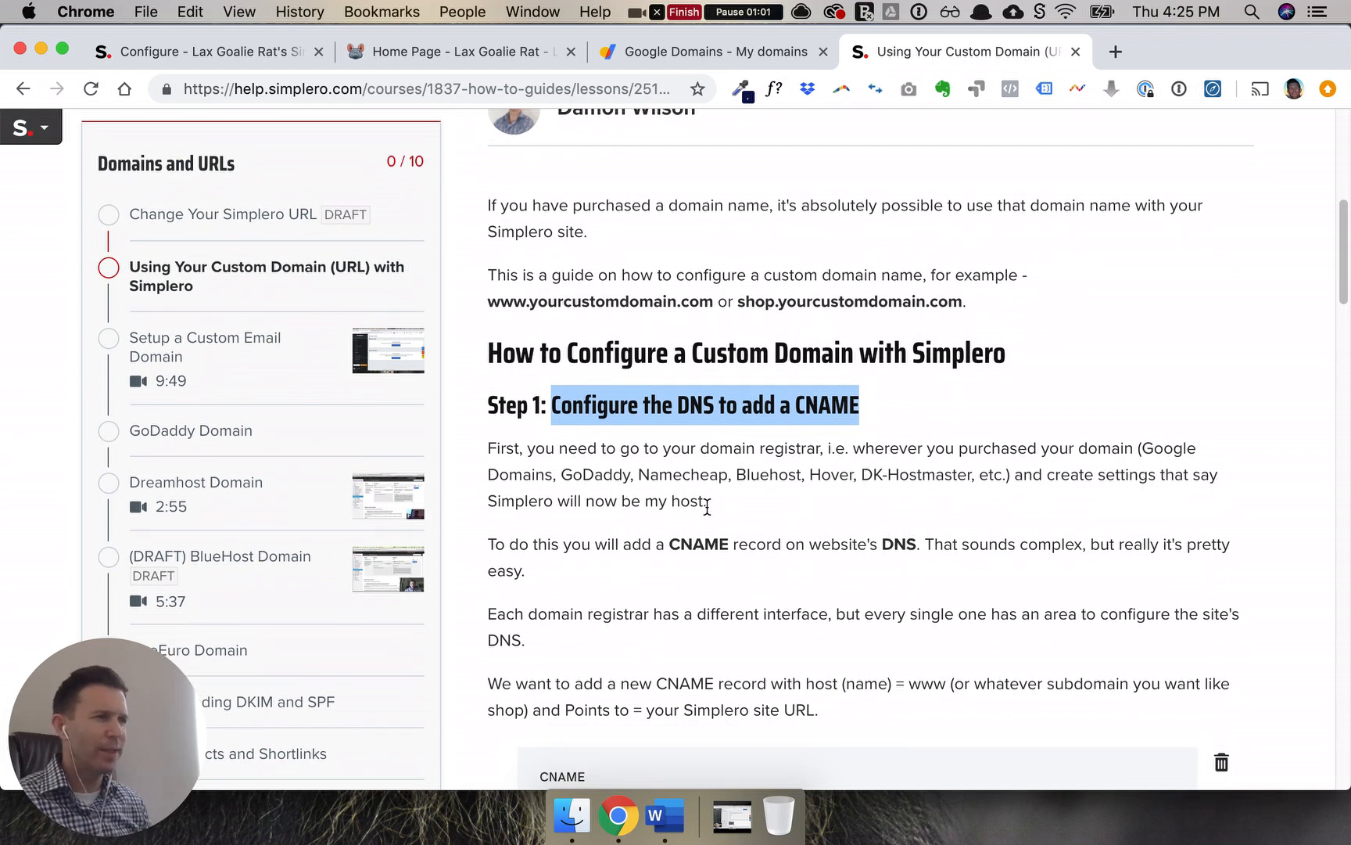
left_click_drag(700, 448, 810, 452)
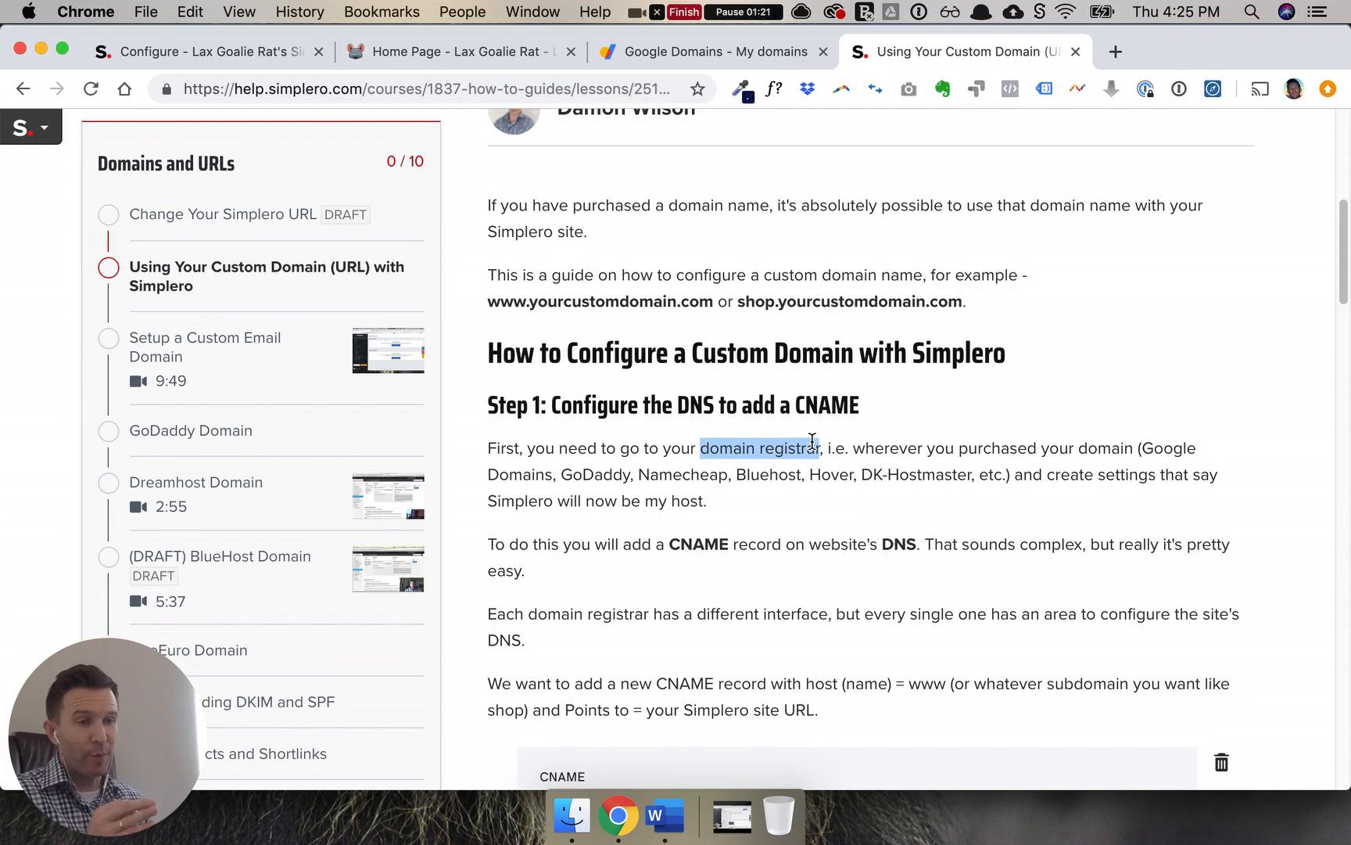
scroll(815, 442, "down", 1)
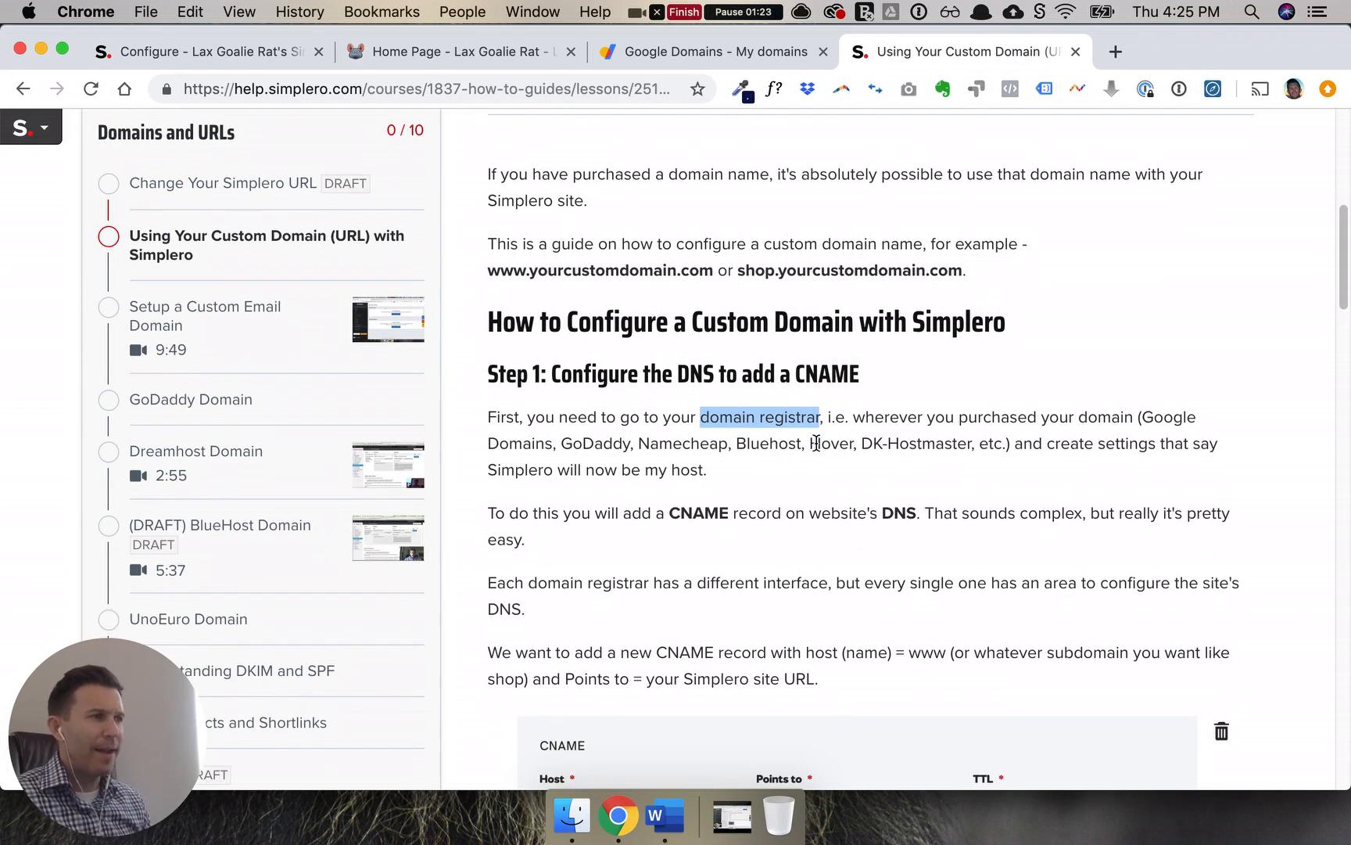
double_click(897, 512)
double_click(901, 514)
scroll(892, 527, "down", 1)
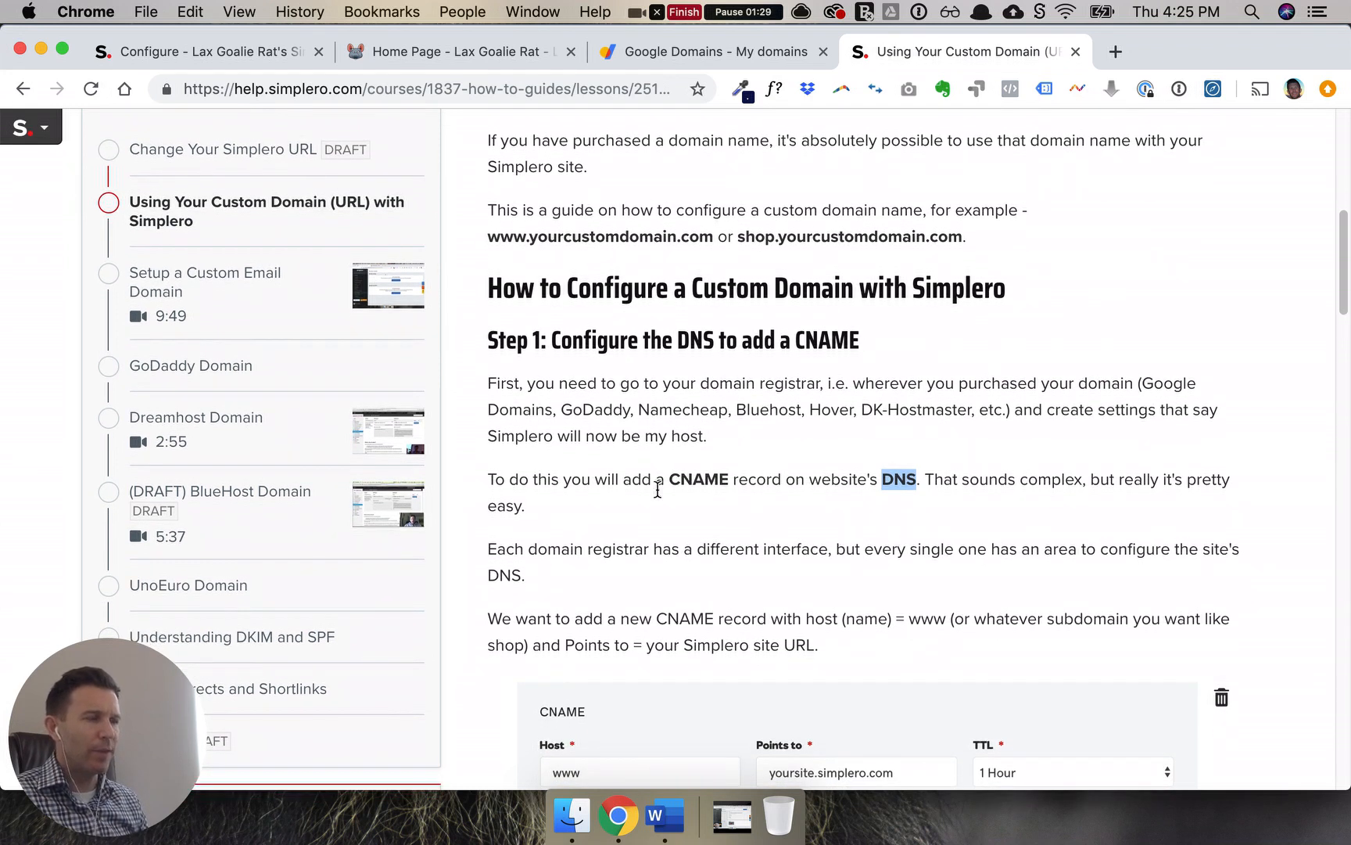
In Google Domains, open the DNS settings of laxgoalierat.com and go to the custom resource records
left_click(717, 58)
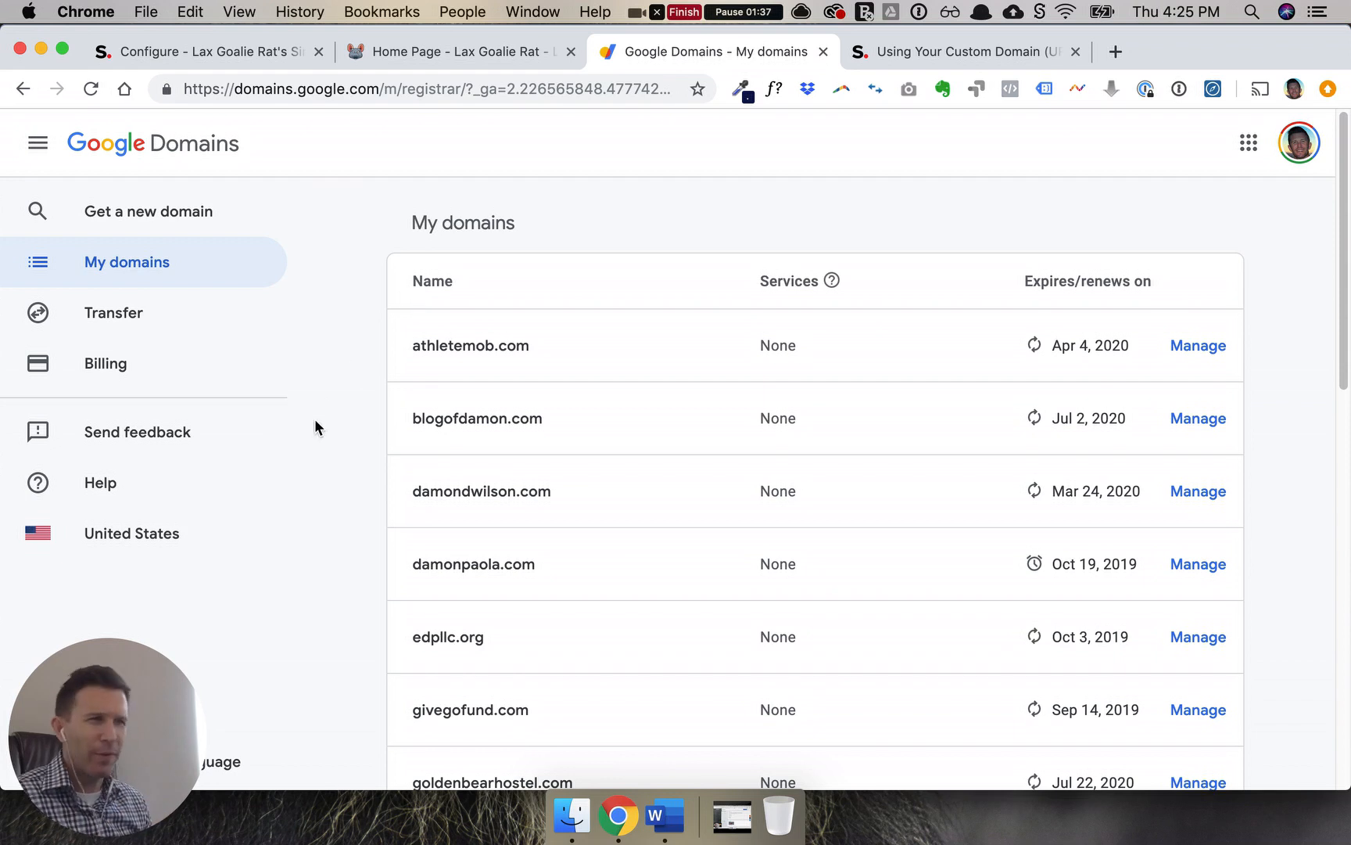
left_click(159, 268)
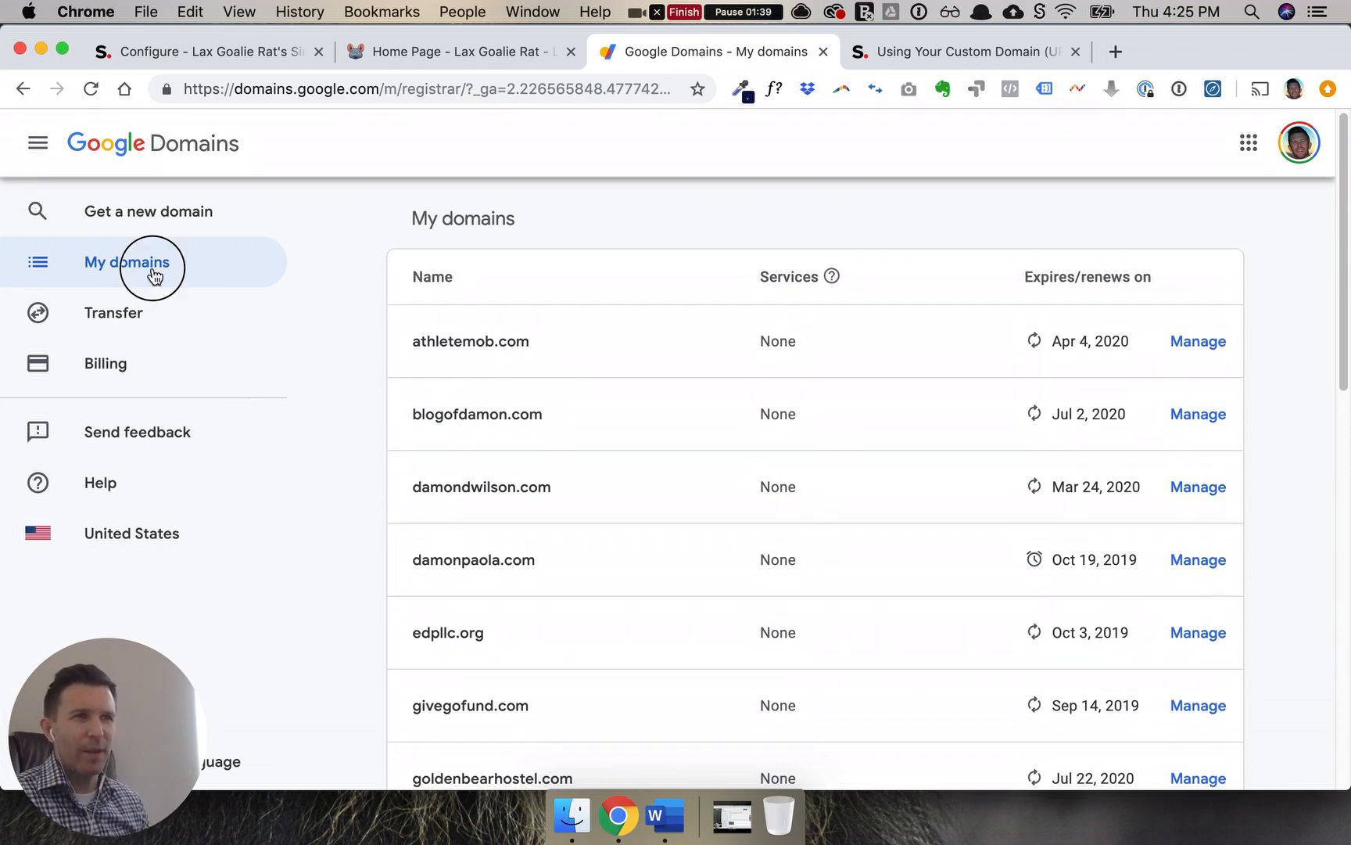
scroll(607, 466, "down", 10)
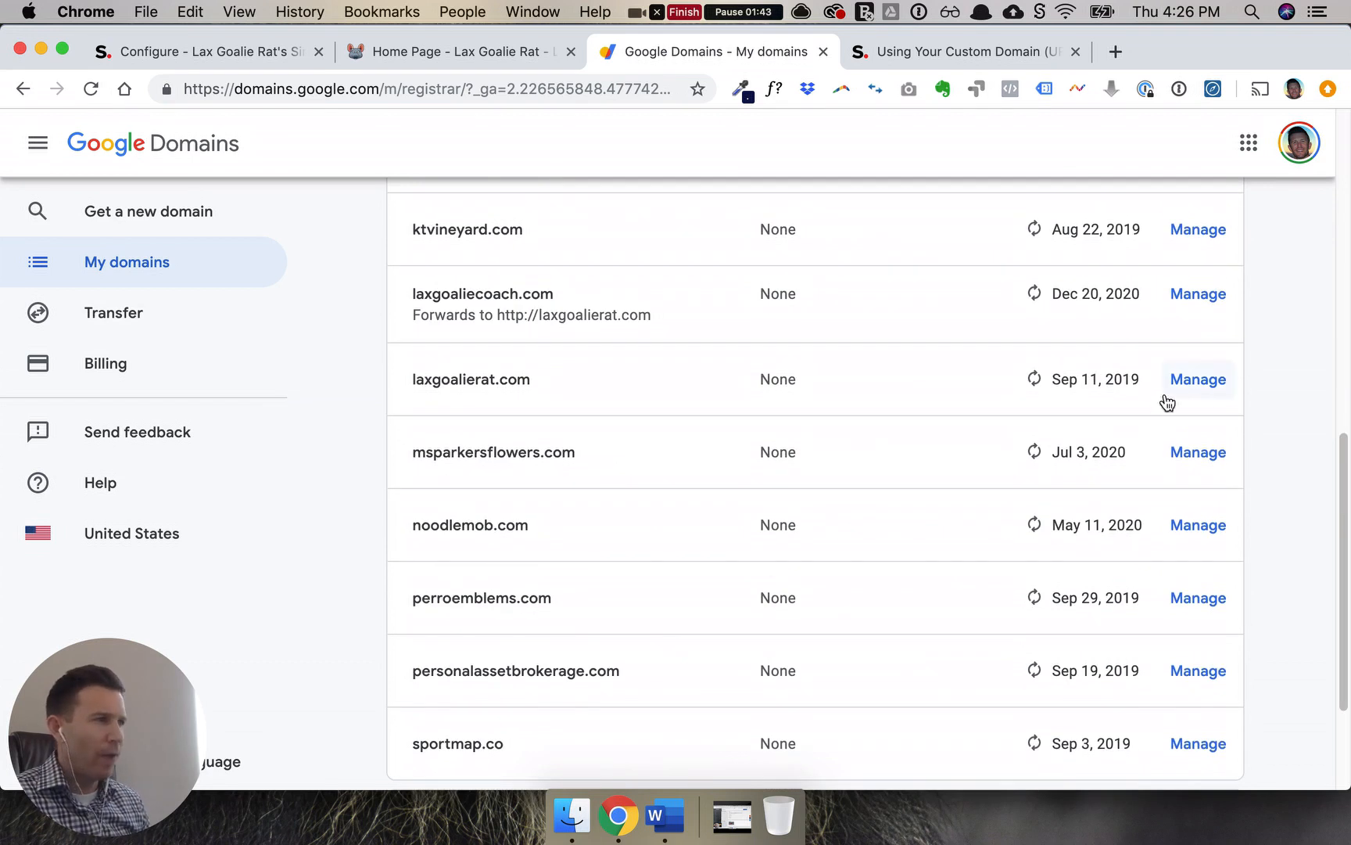
left_click(1221, 383)
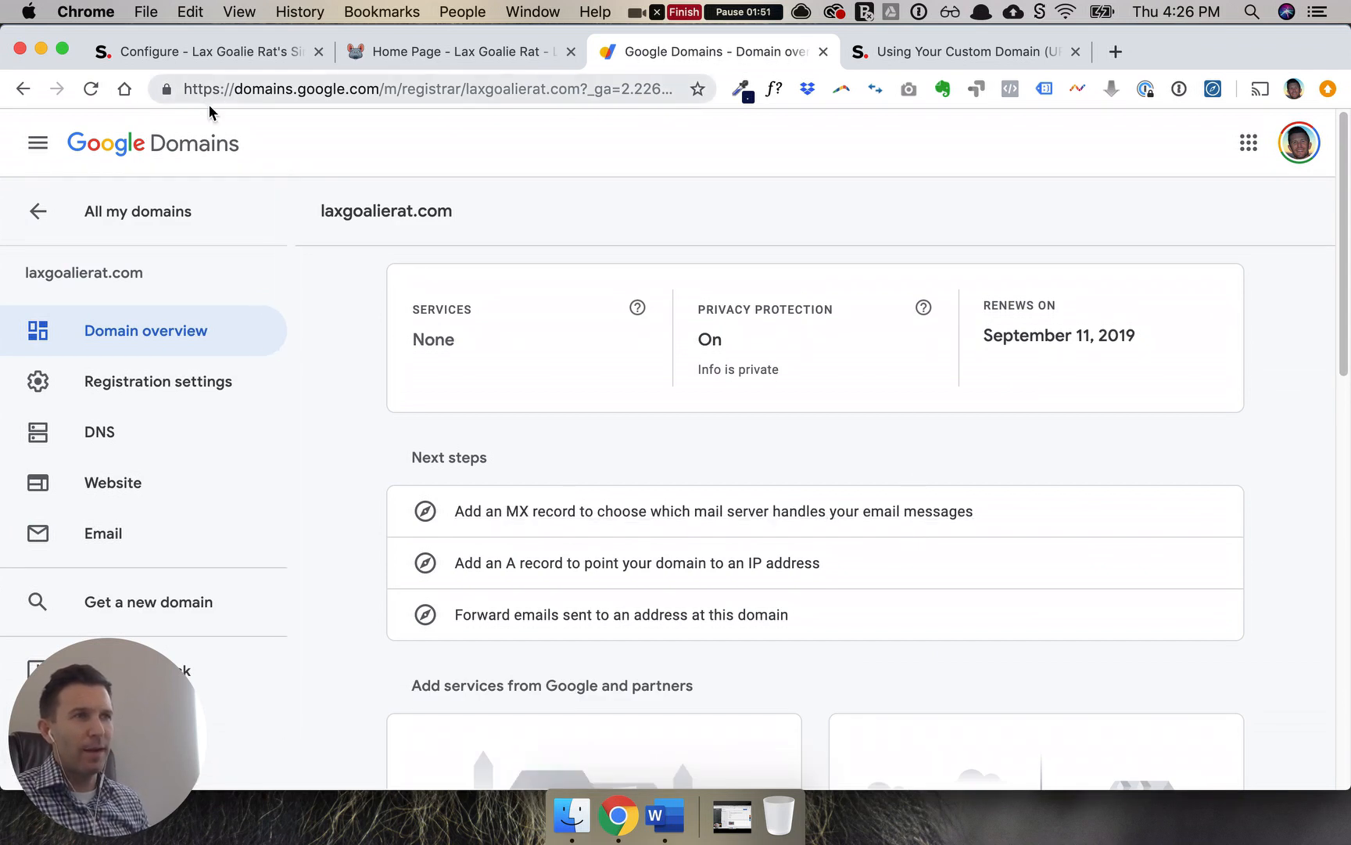
left_click(149, 445)
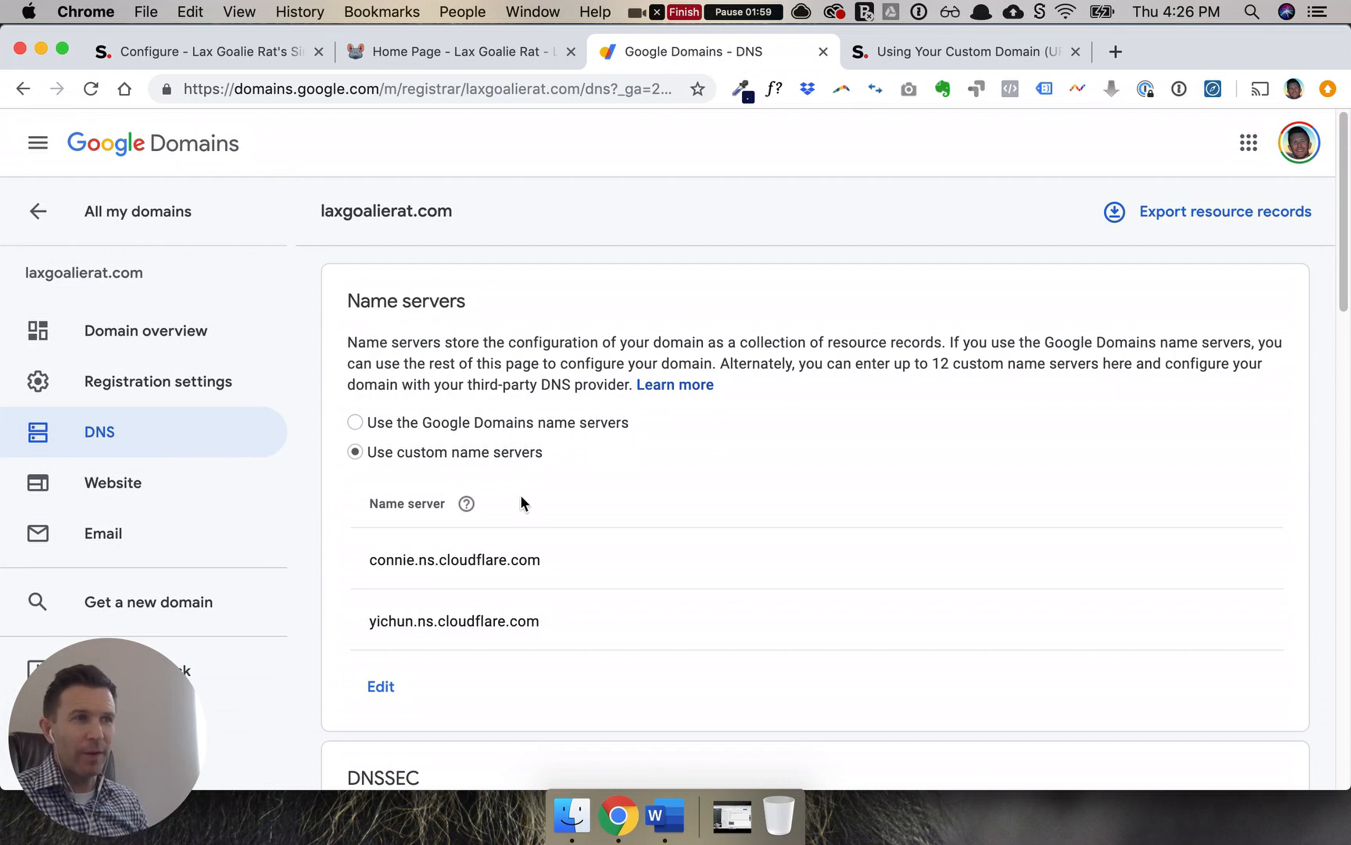
scroll(542, 518, "down", 15)
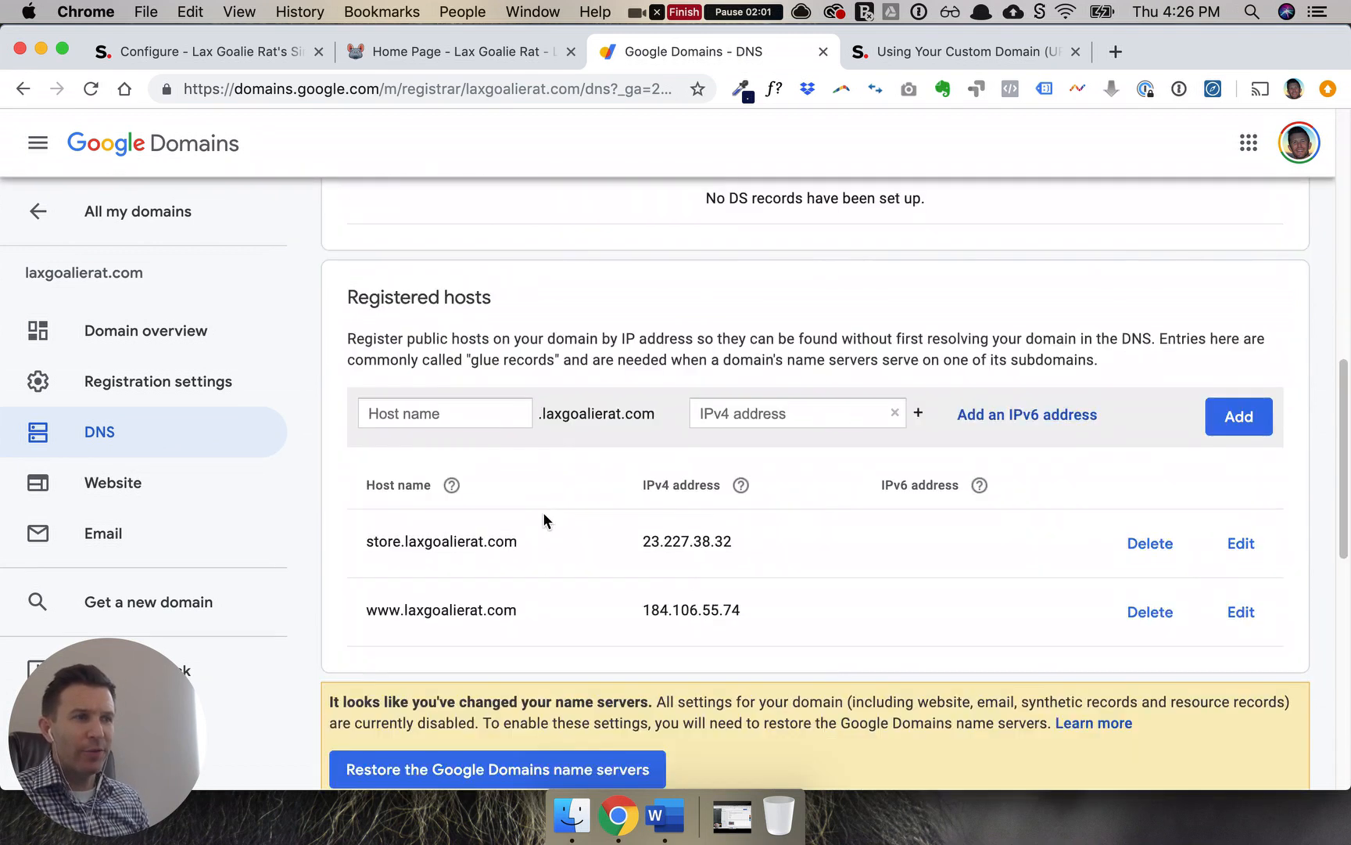
scroll(542, 512, "down", 3)
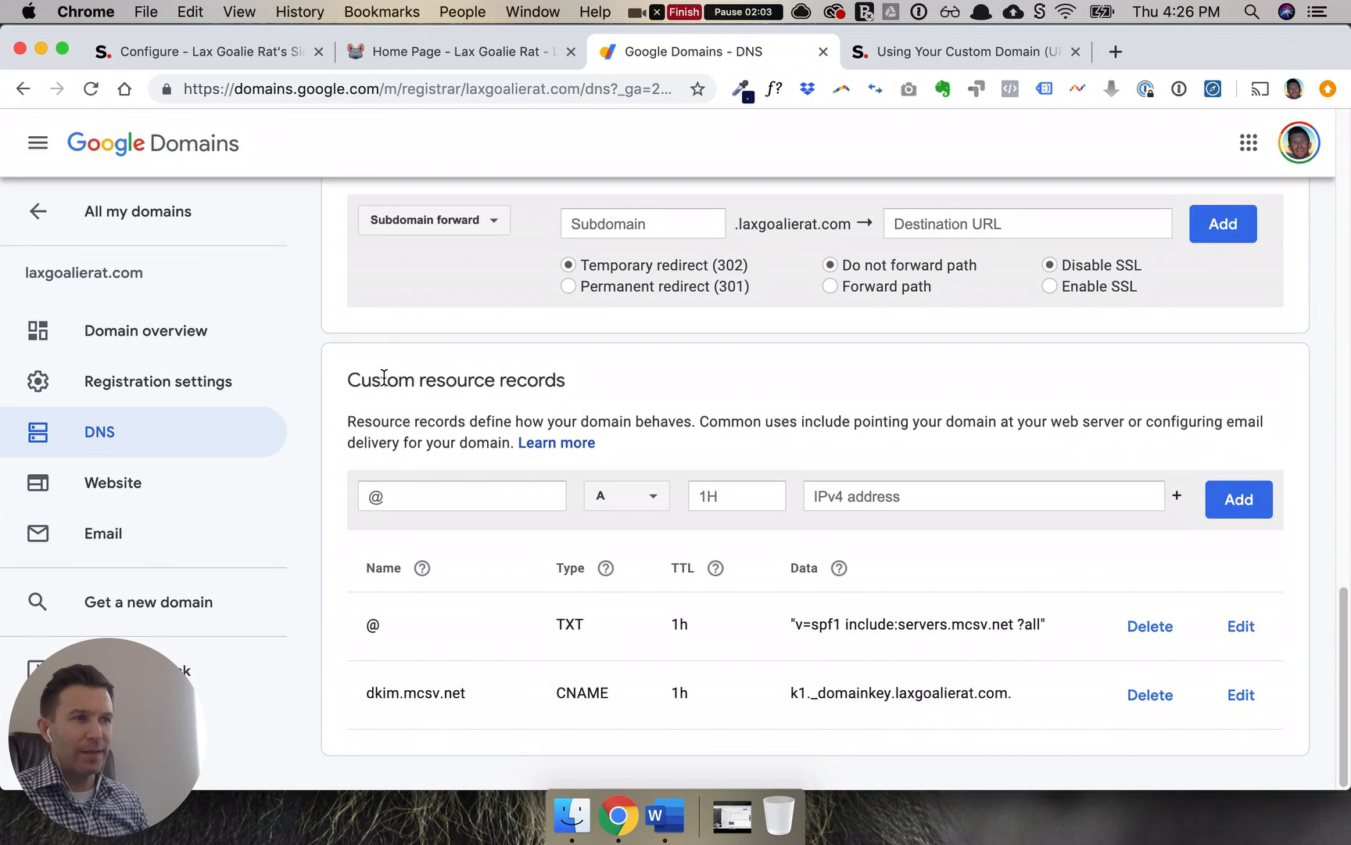
Review the guide's host and Points to instructions for the new CNAME record, and return to the Lax Goalie Rat home page
left_click(923, 52)
scroll(862, 420, "down", 4)
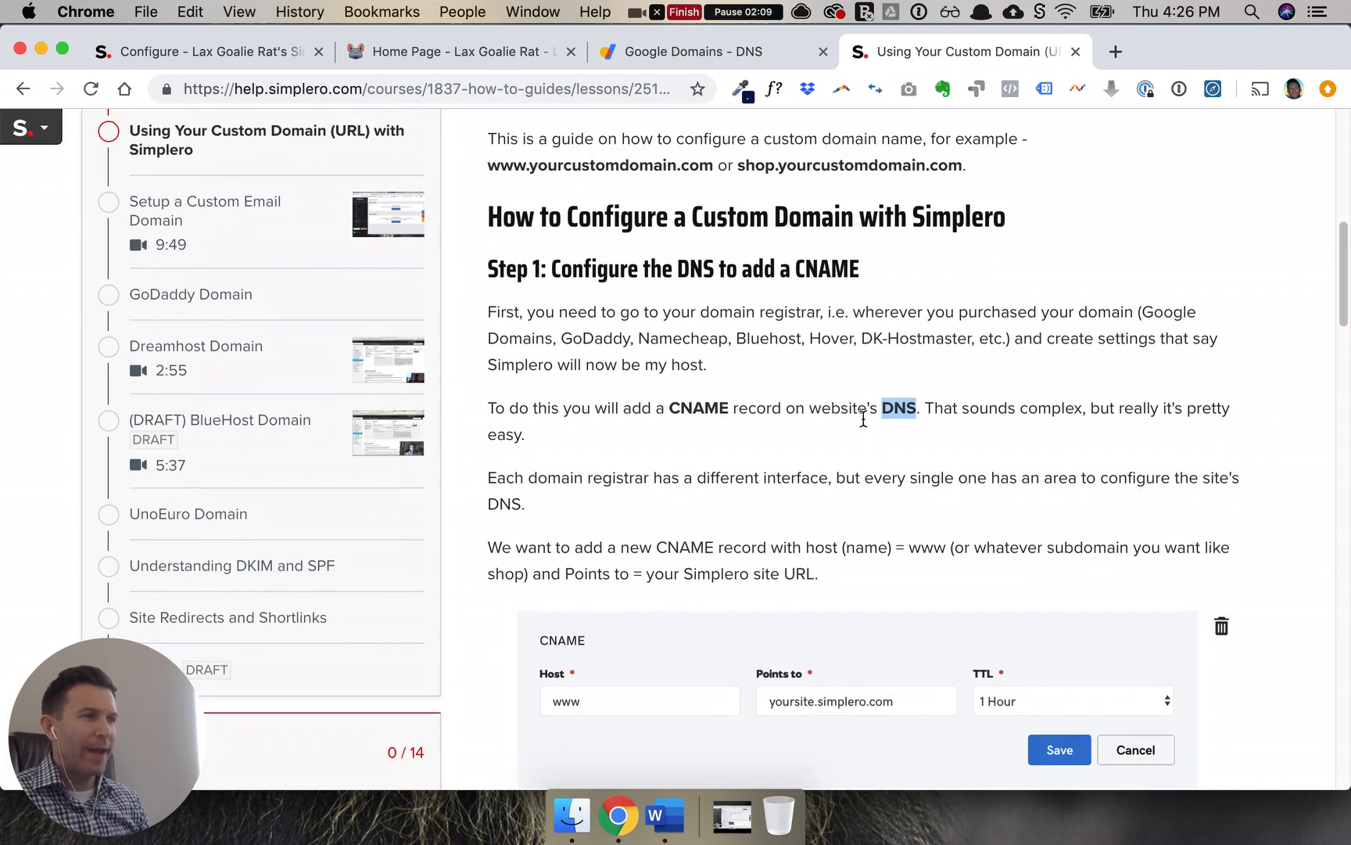
scroll(859, 419, "down", 1)
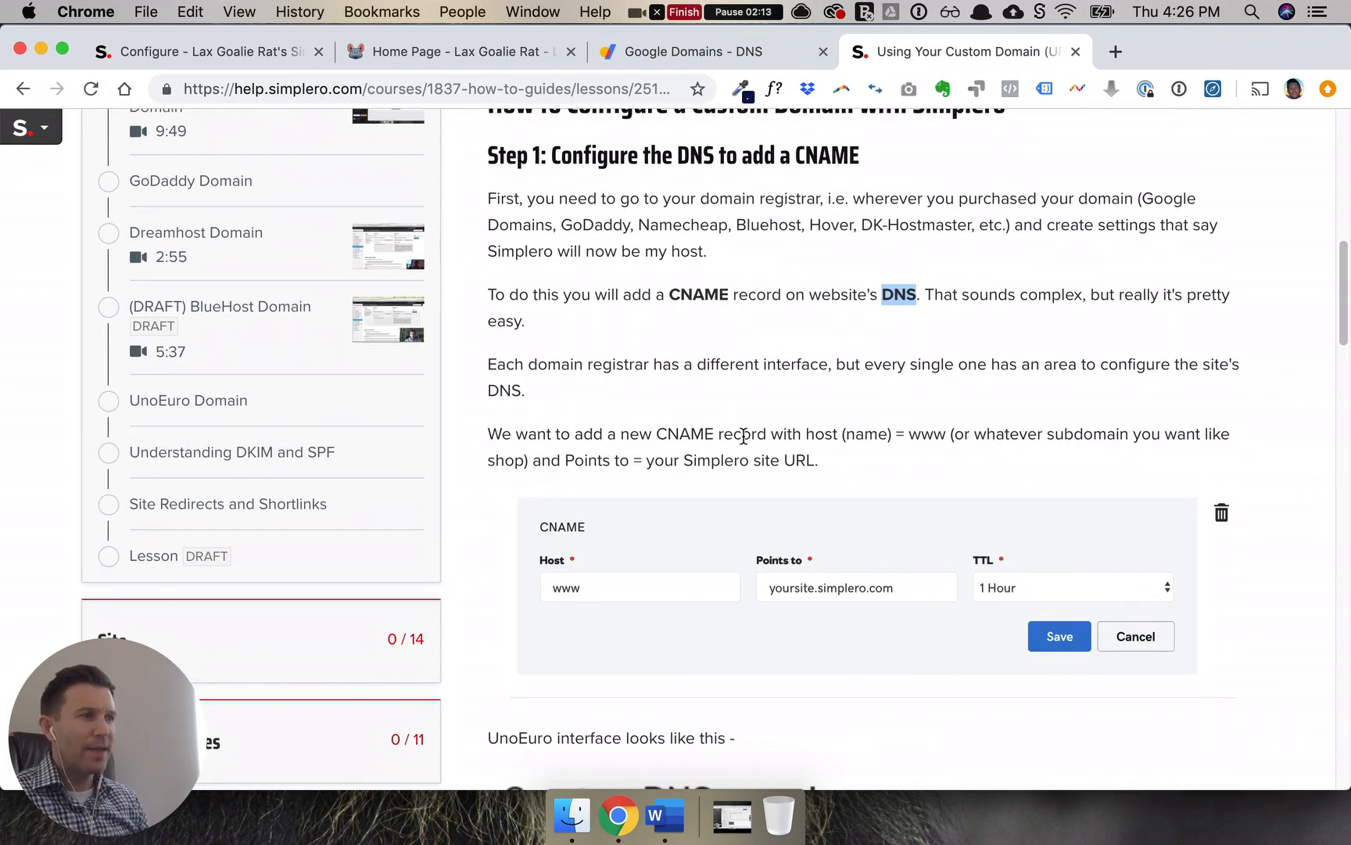
double_click(674, 435)
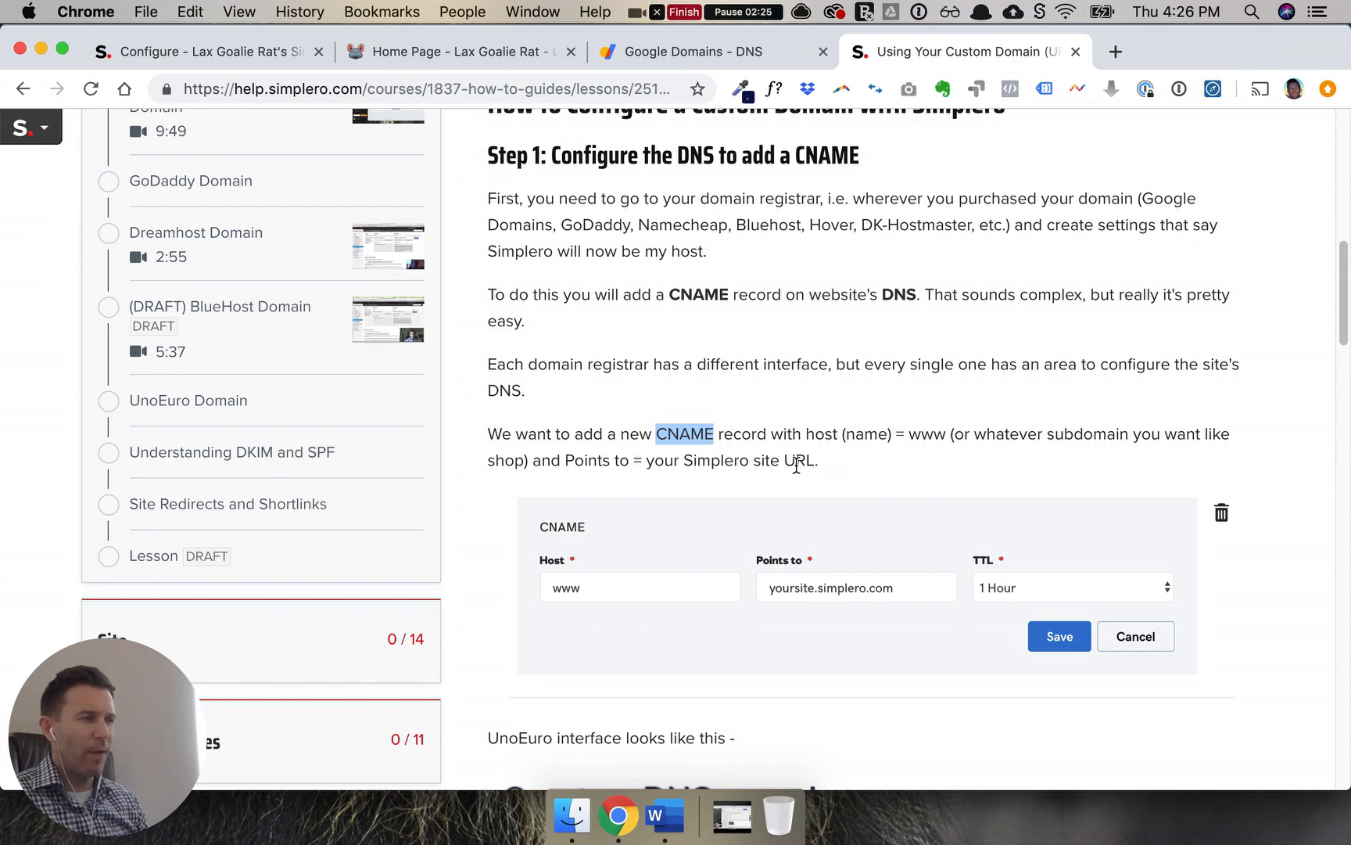
scroll(806, 454, "down", 1)
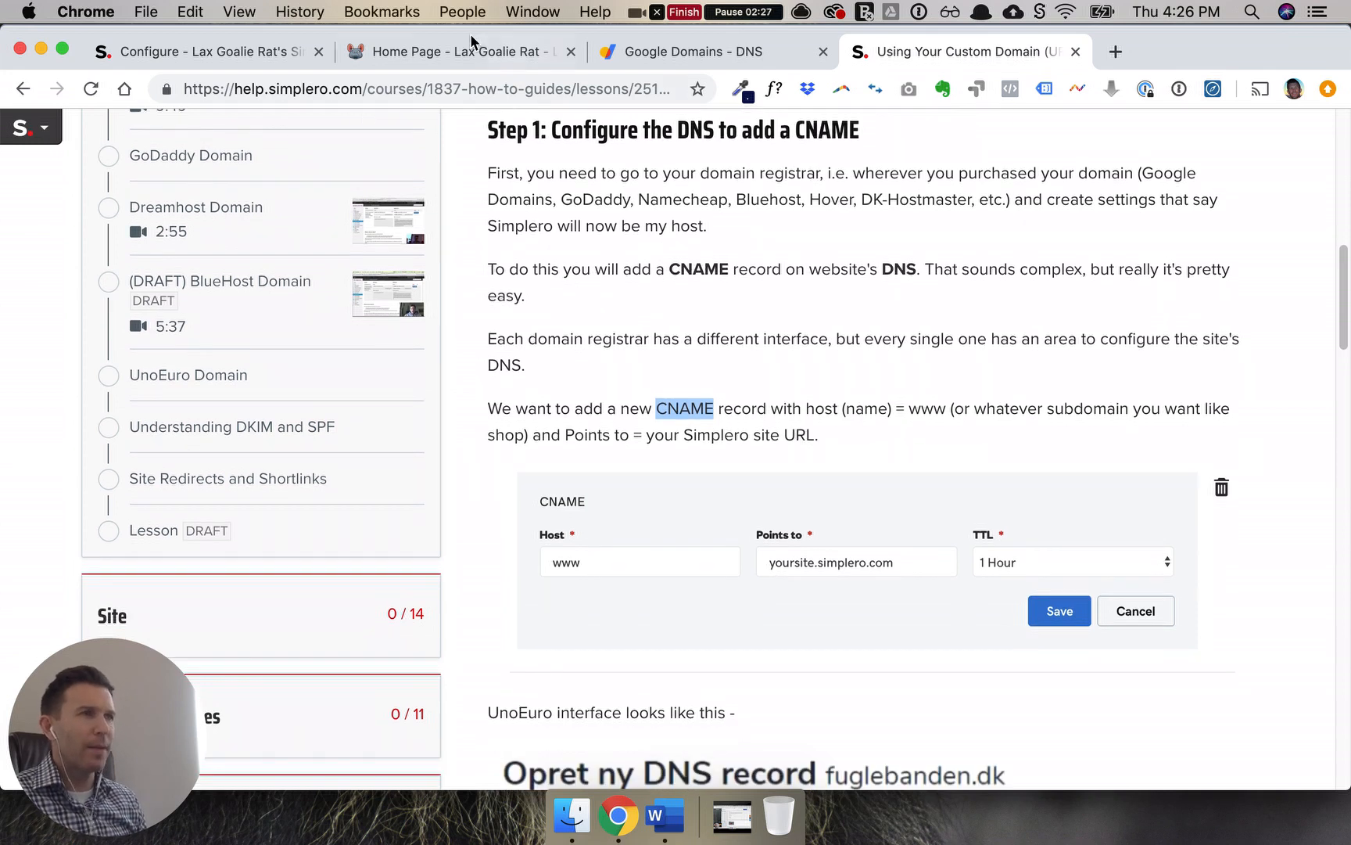
left_click(443, 46)
left_click(388, 90)
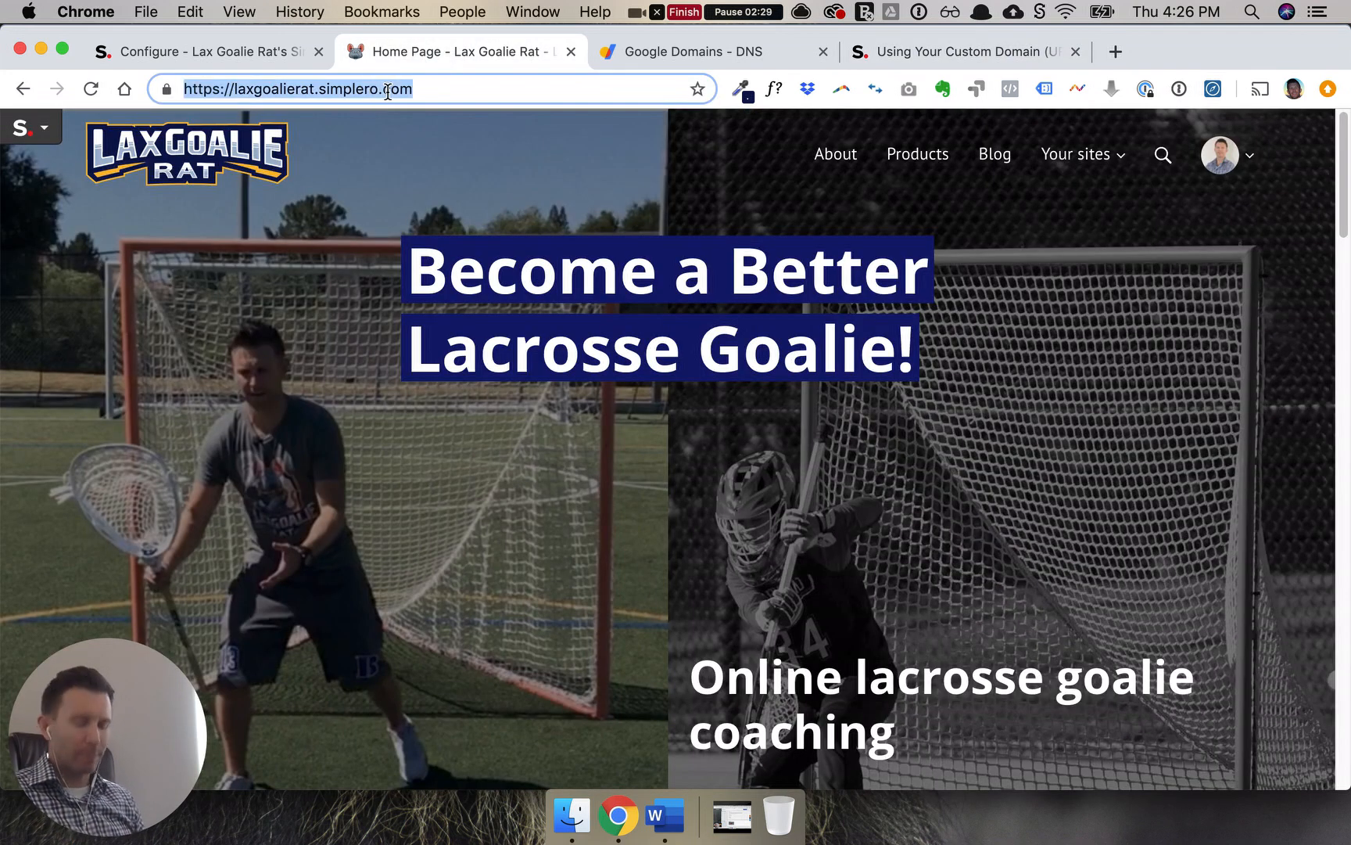
type("www.lax")
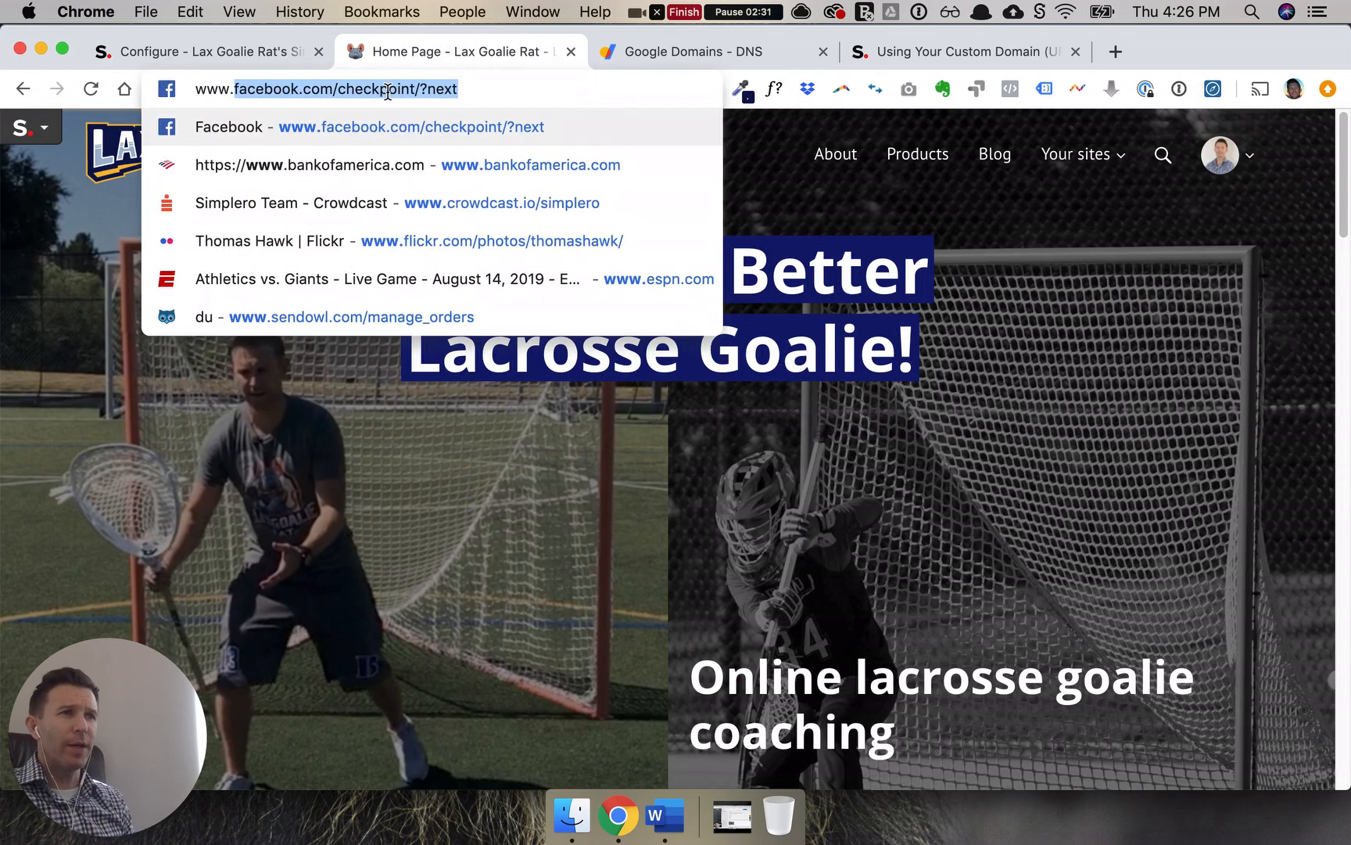
type("goalierat.com")
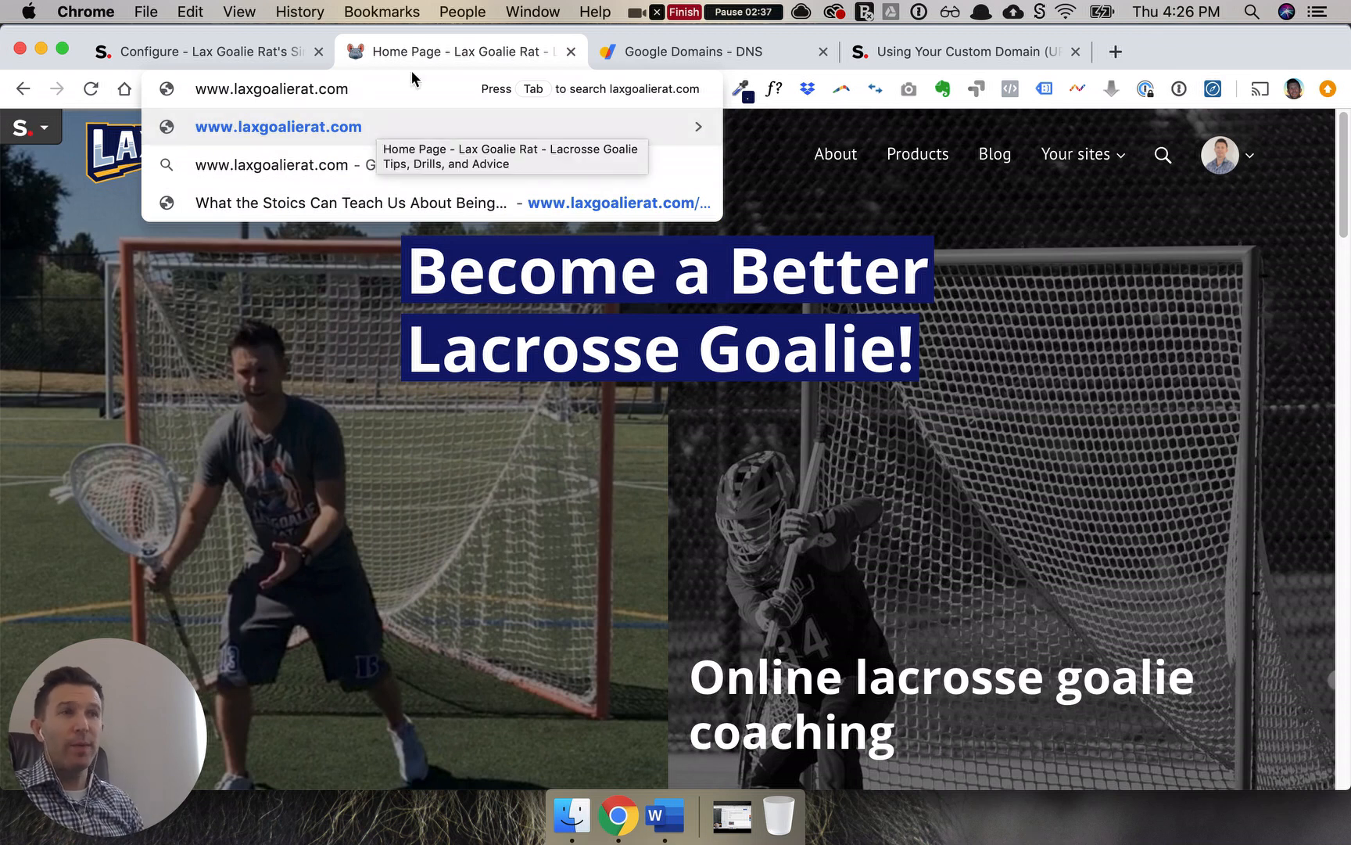
double_click(211, 93)
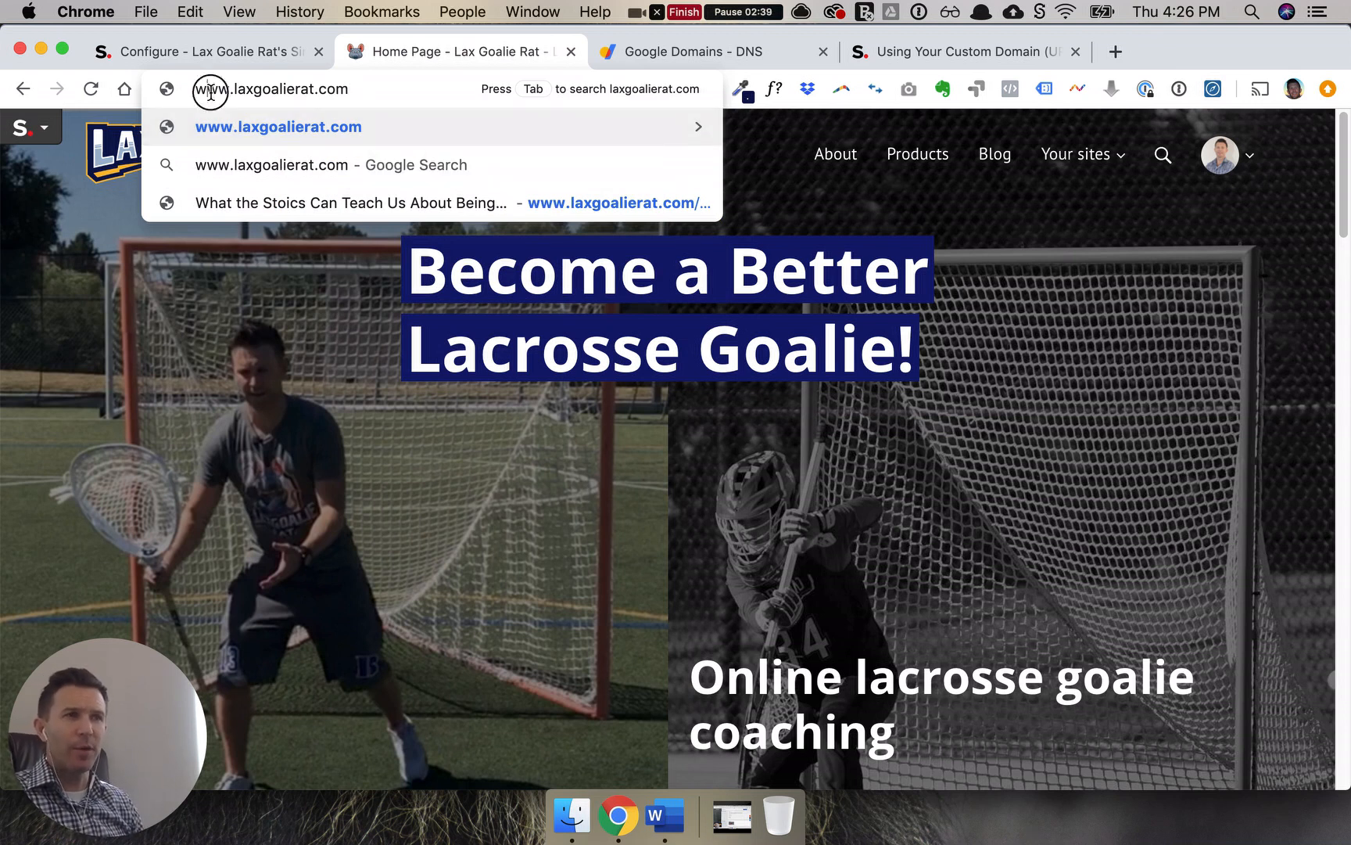
type("shop")
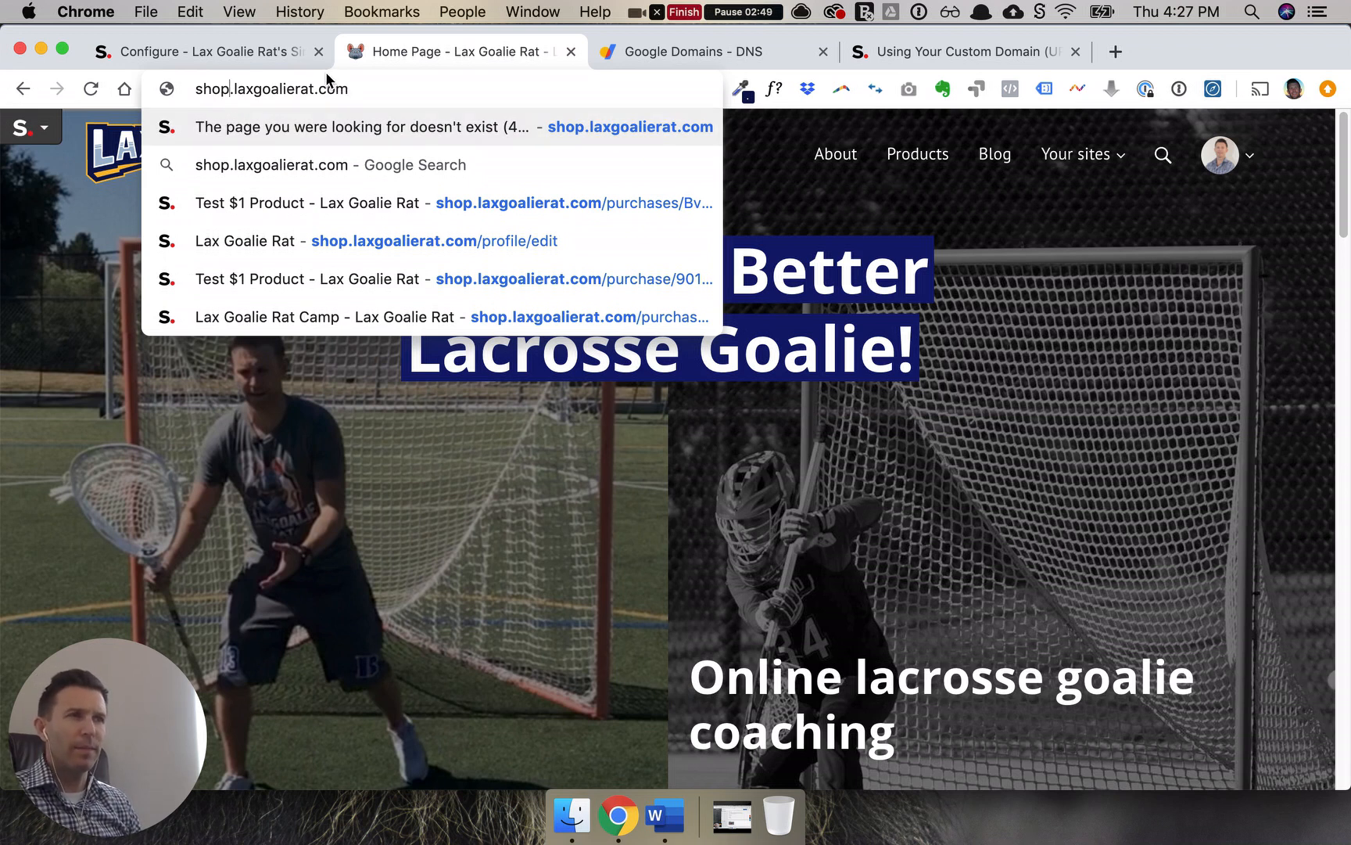
key("Escape")
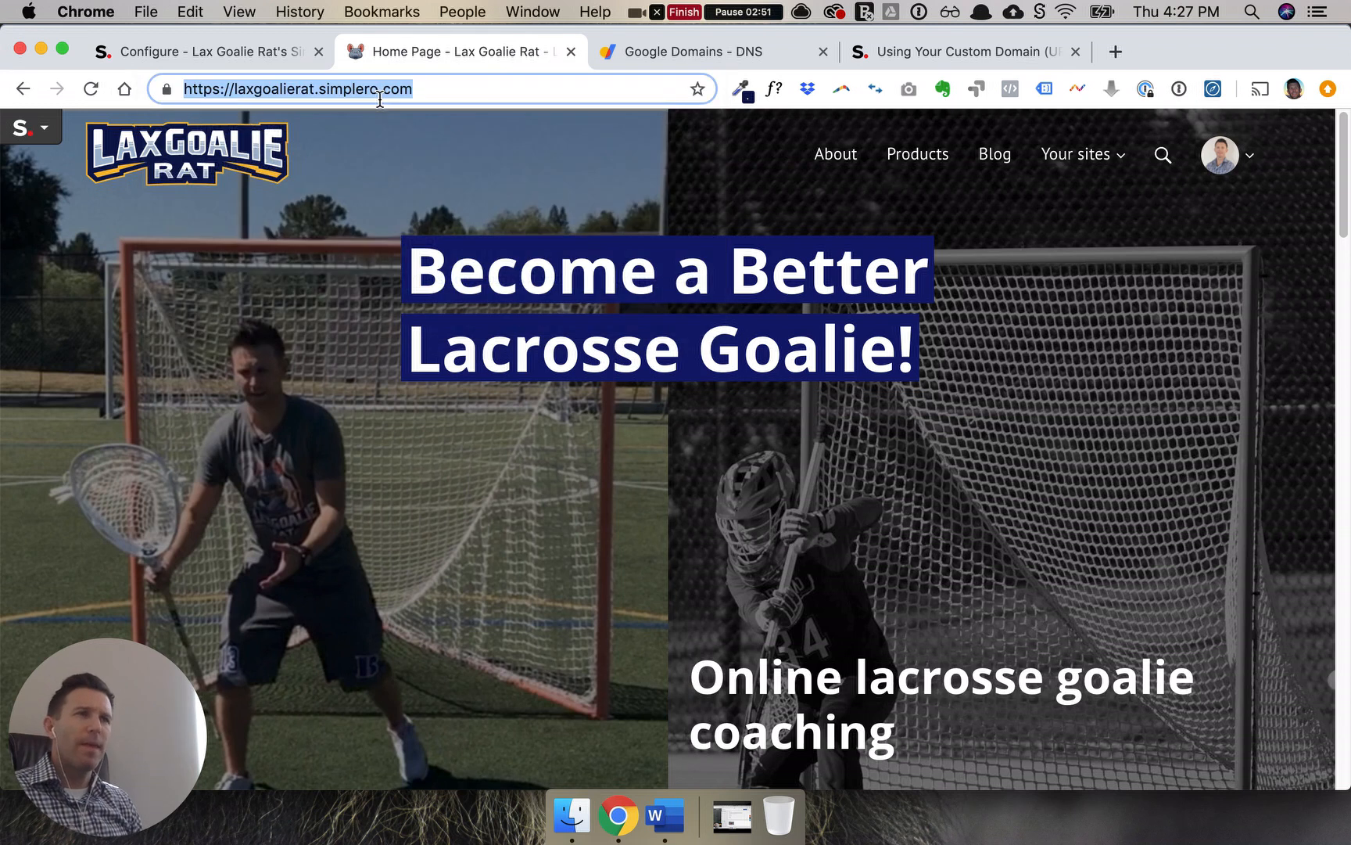
Copy the site's Simplero address laxgoalierat.simplero.com without the https prefix, and show the website's Configure page in the Simplero admin
left_click_drag(438, 88, 233, 88)
key("super+c")
left_click(258, 54)
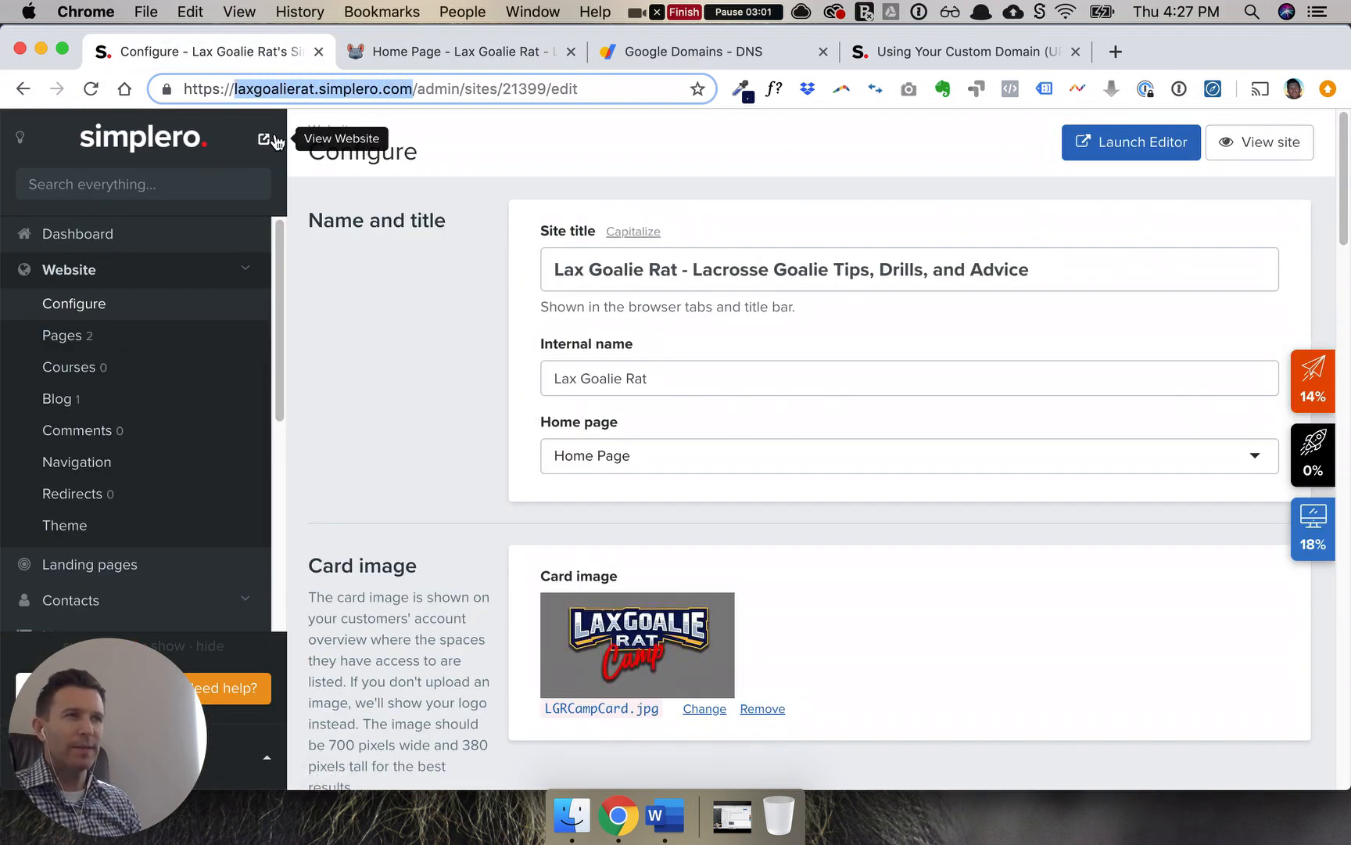
scroll(181, 446, "down", 5)
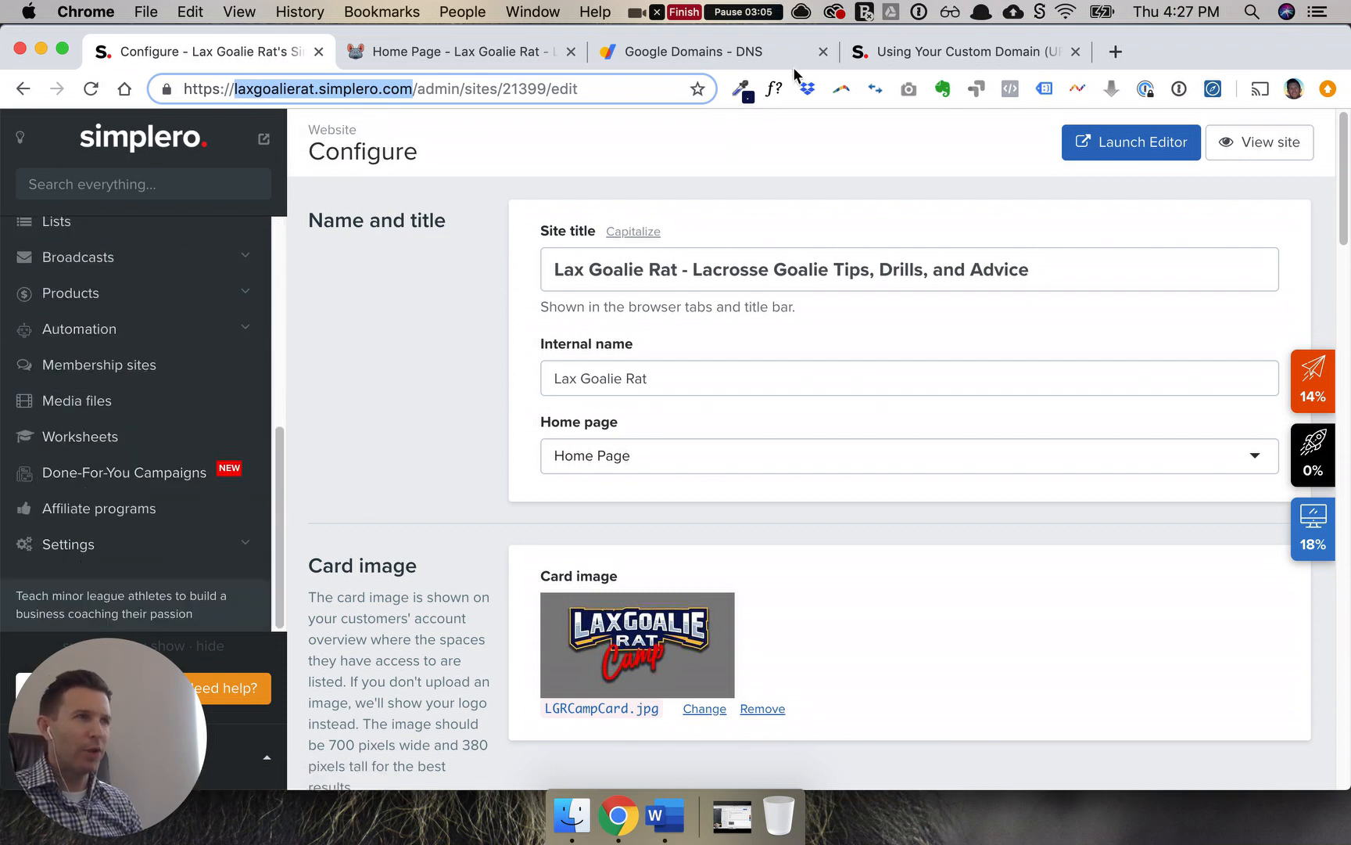
In Google Domains, fill in a new custom resource record with name shop, type CNAME and the copied address laxgoalierat.simplero.com as data
left_click(701, 52)
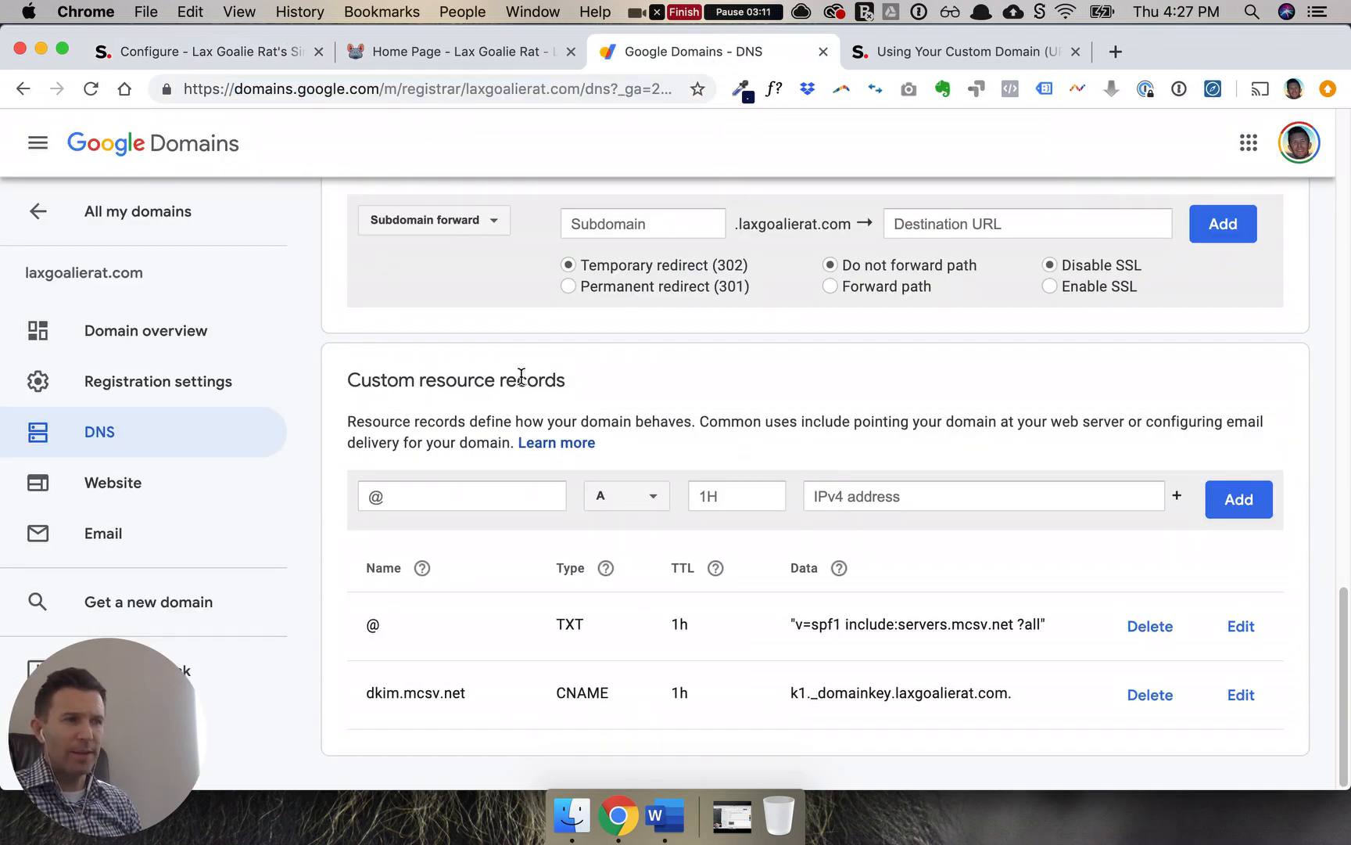
left_click(437, 499)
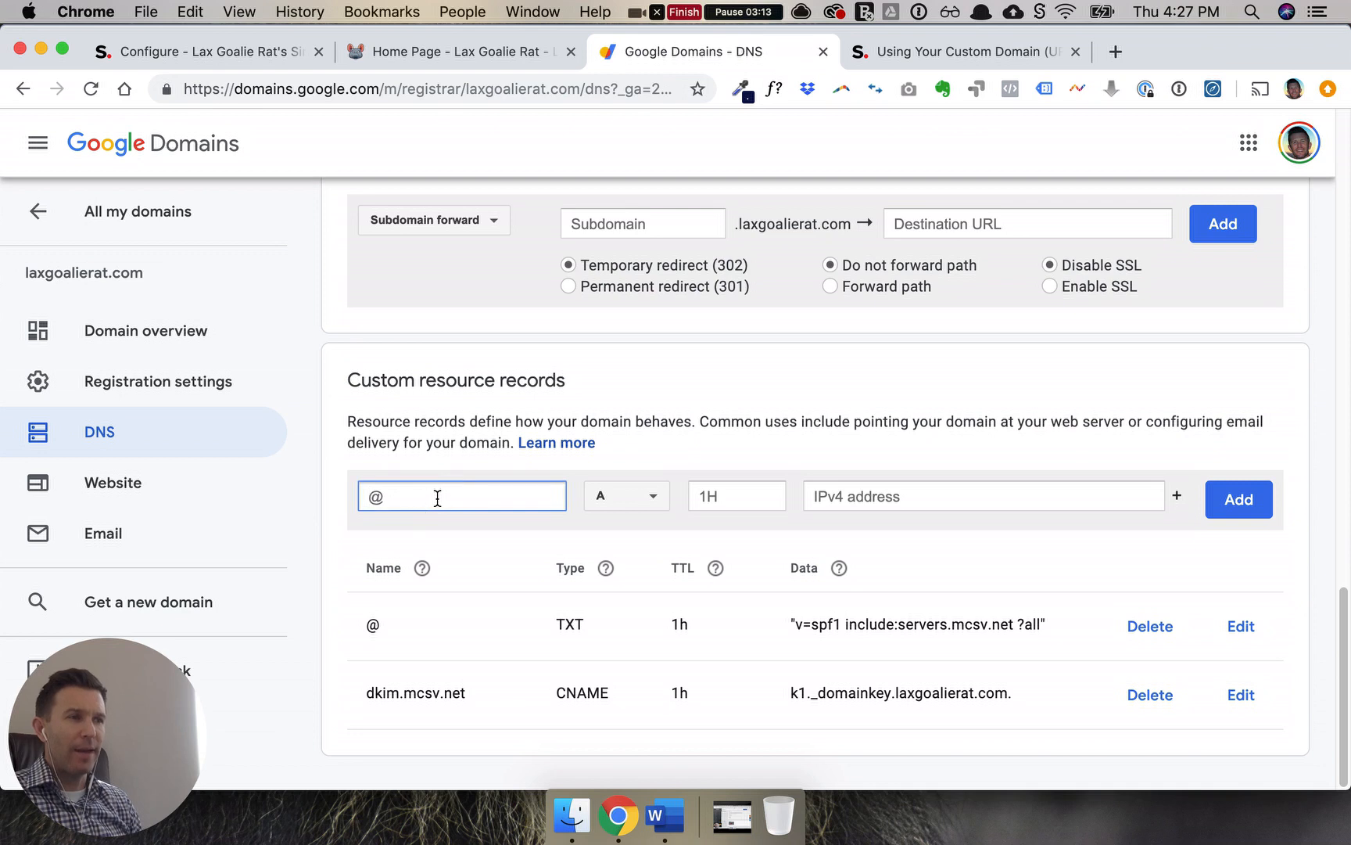
type("shop")
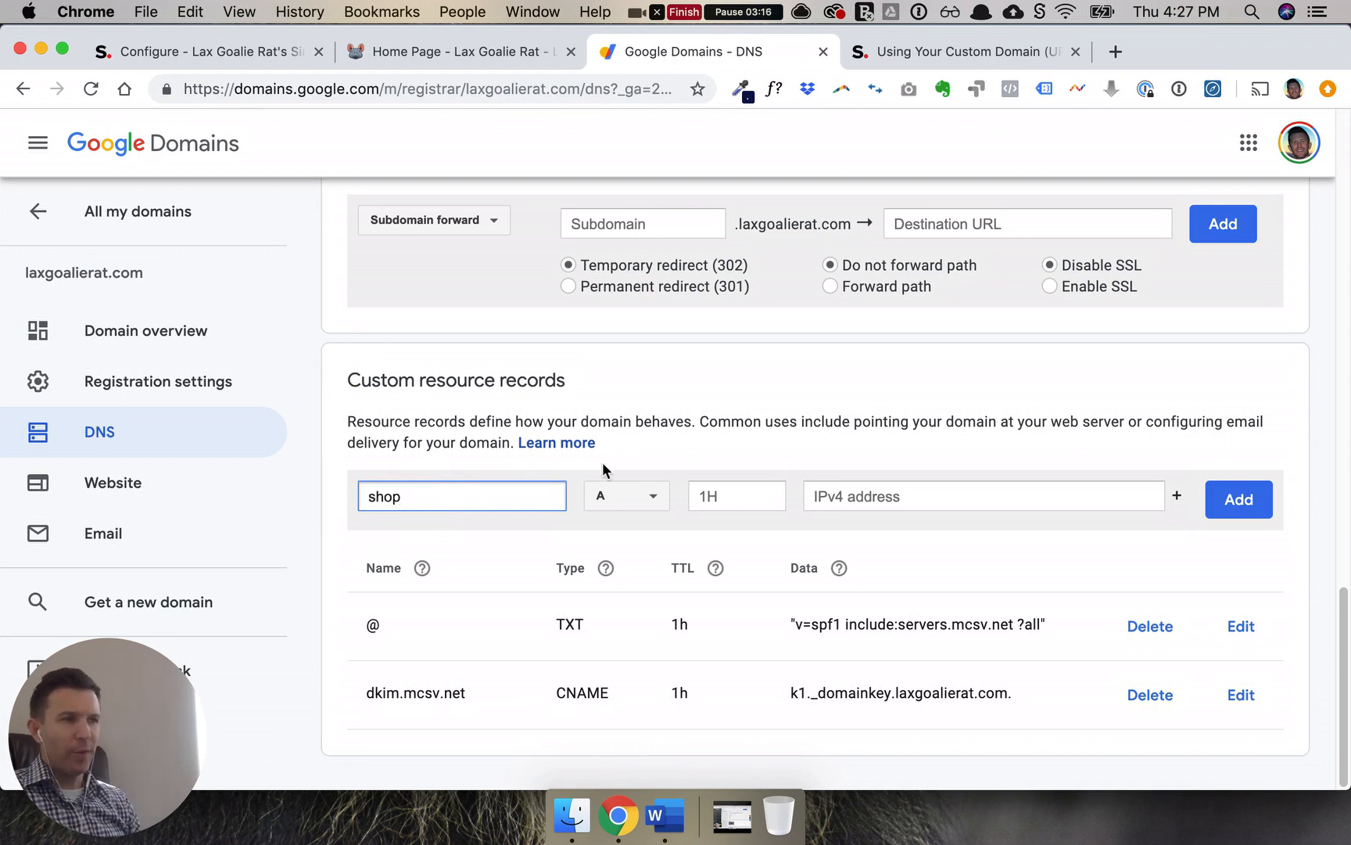
left_click(863, 497)
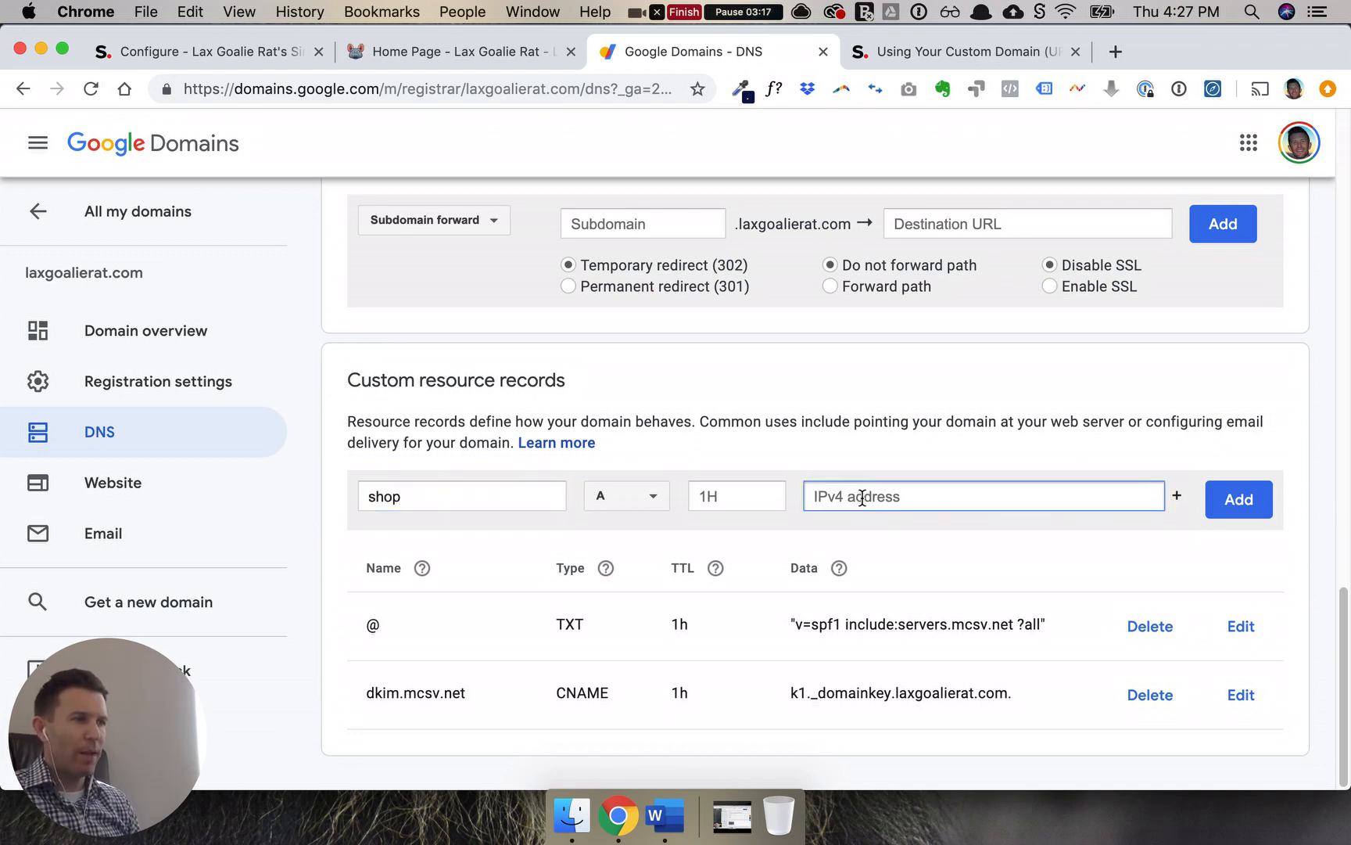
left_click(622, 501)
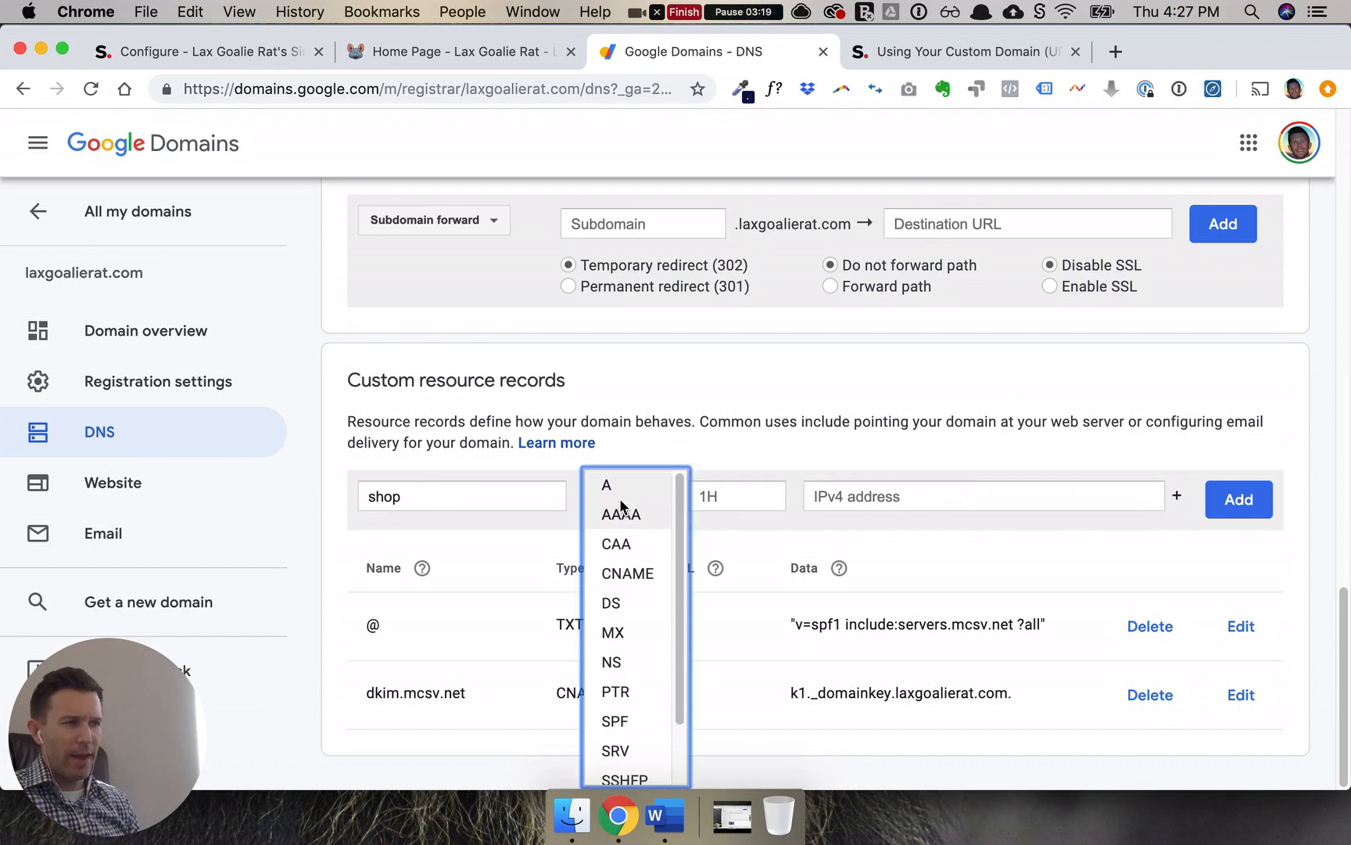
left_click(633, 571)
left_click(884, 497)
key("super+v")
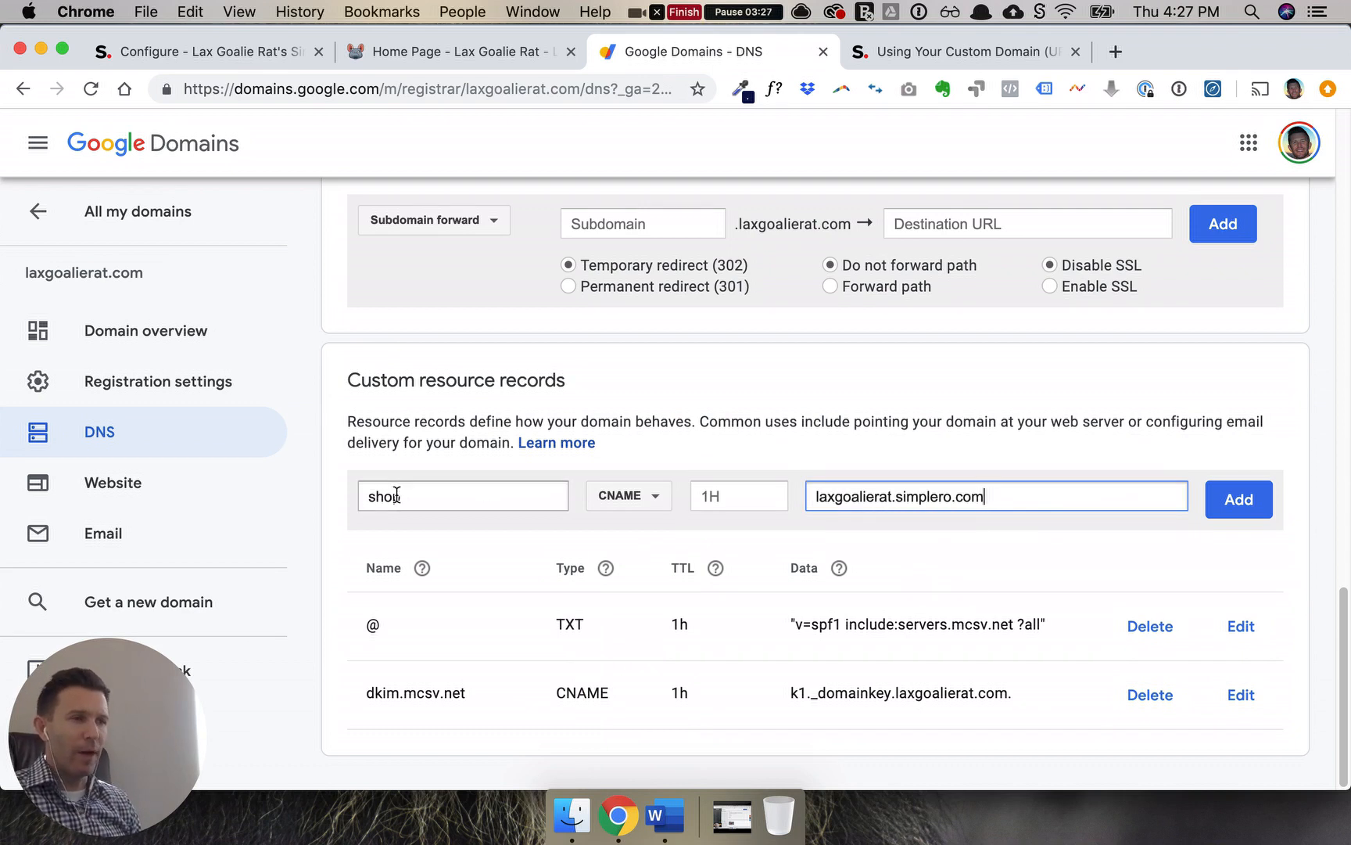
Review the name and data entries of the new record, and add it to the custom resource records of laxgoalierat.com
left_click_drag(428, 498, 368, 498)
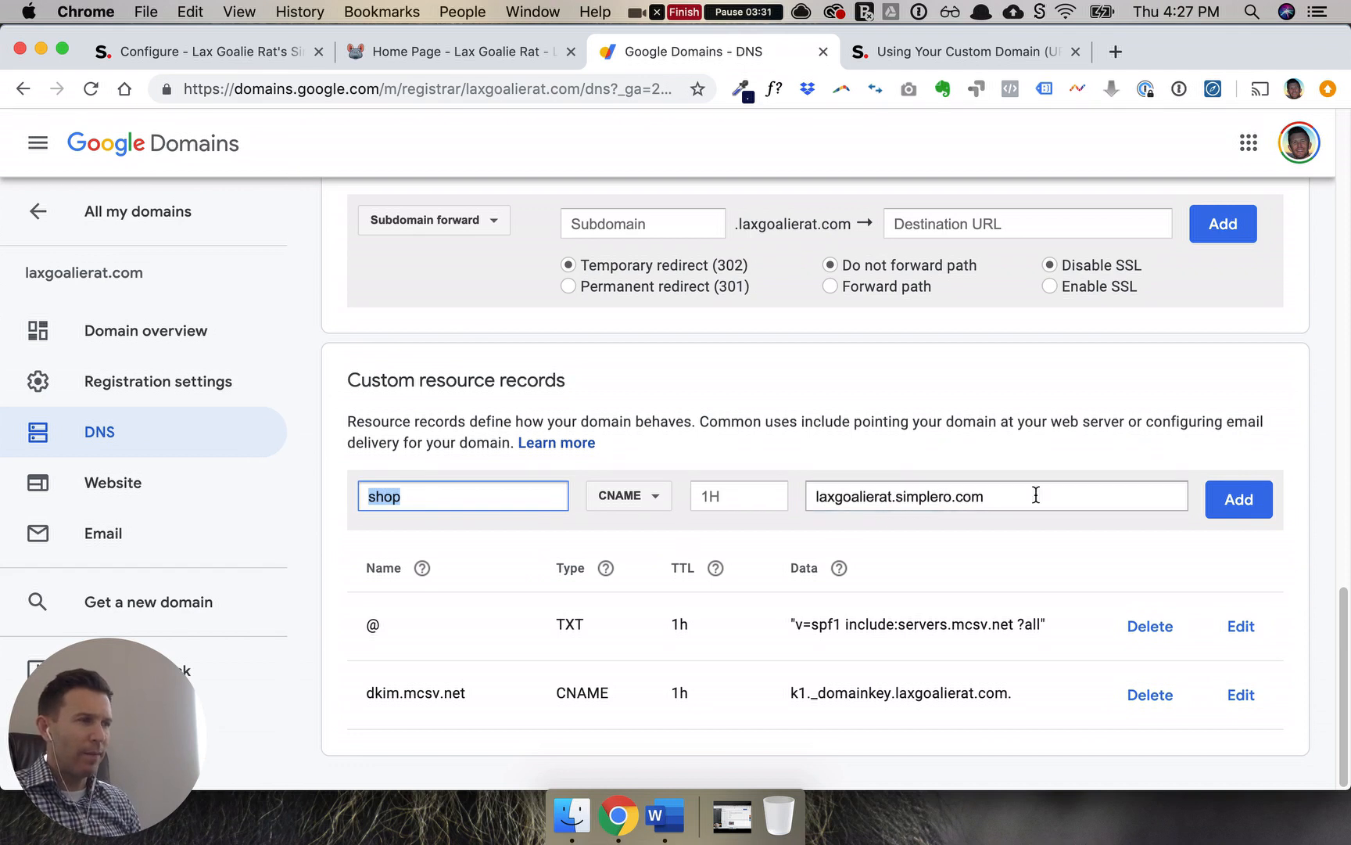
left_click_drag(1038, 496, 802, 488)
left_click(1216, 510)
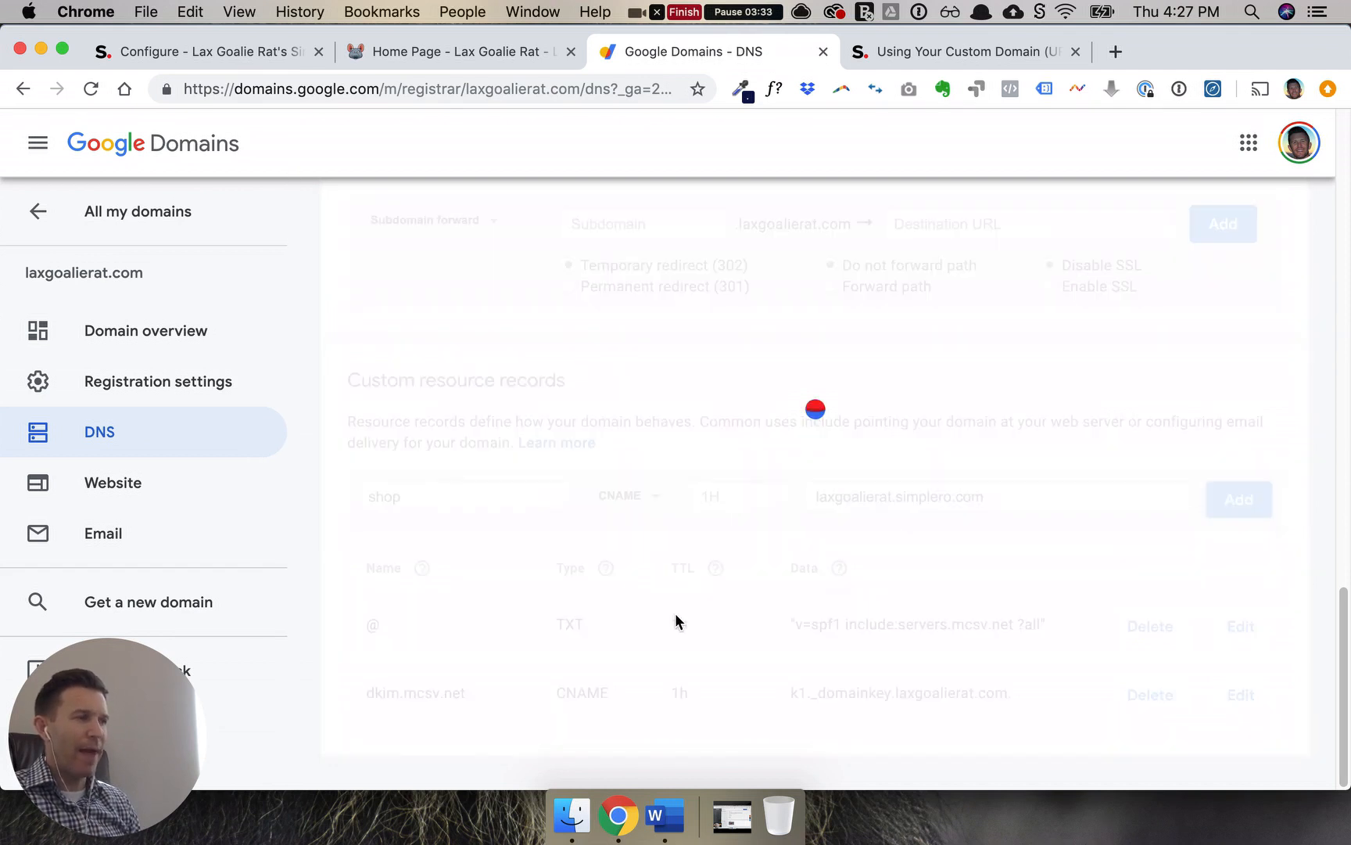
scroll(630, 601, "down", 2)
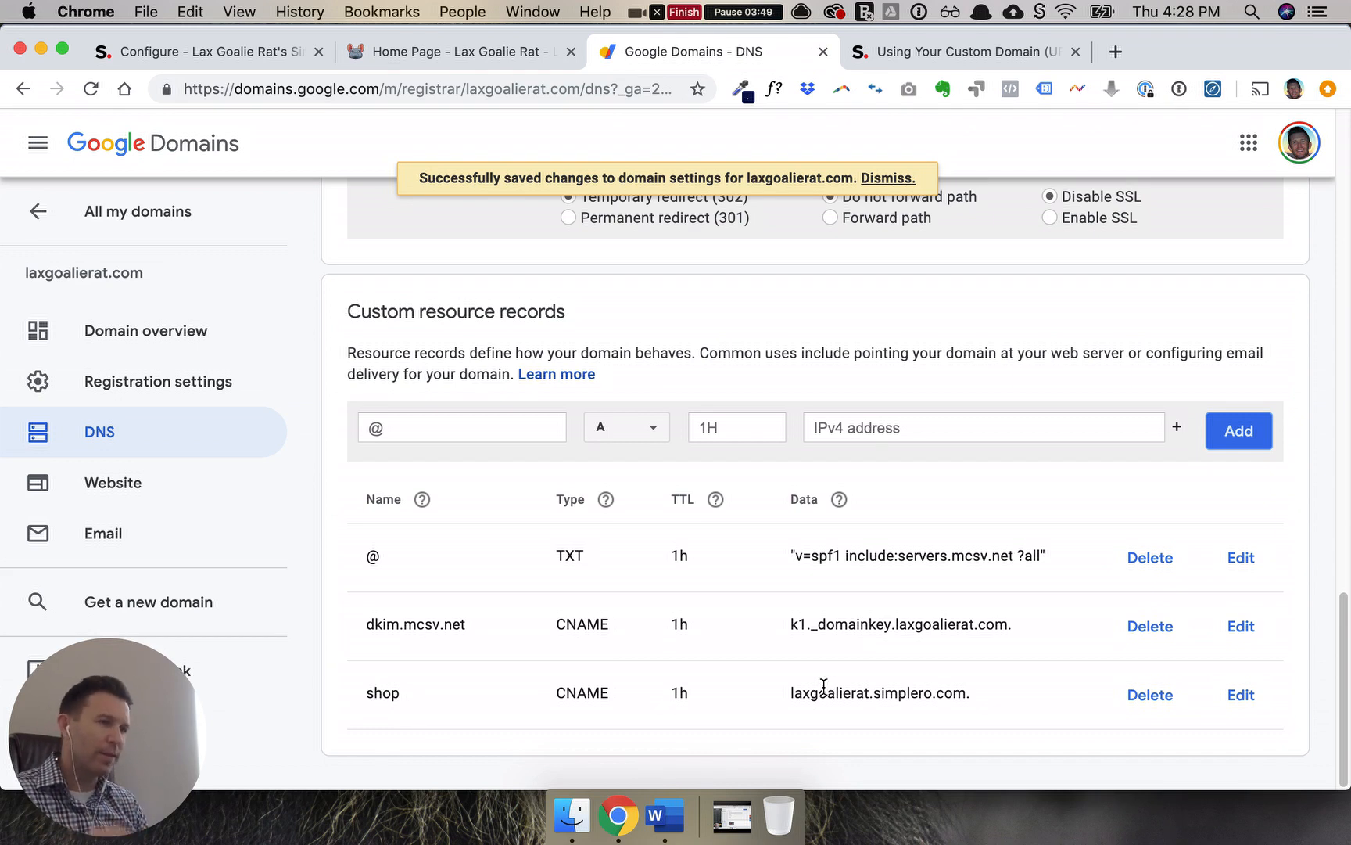
Go back to the custom domain guide and read Step 2 about adding the custom domain in Simplero
left_click(957, 52)
scroll(755, 460, "down", 5)
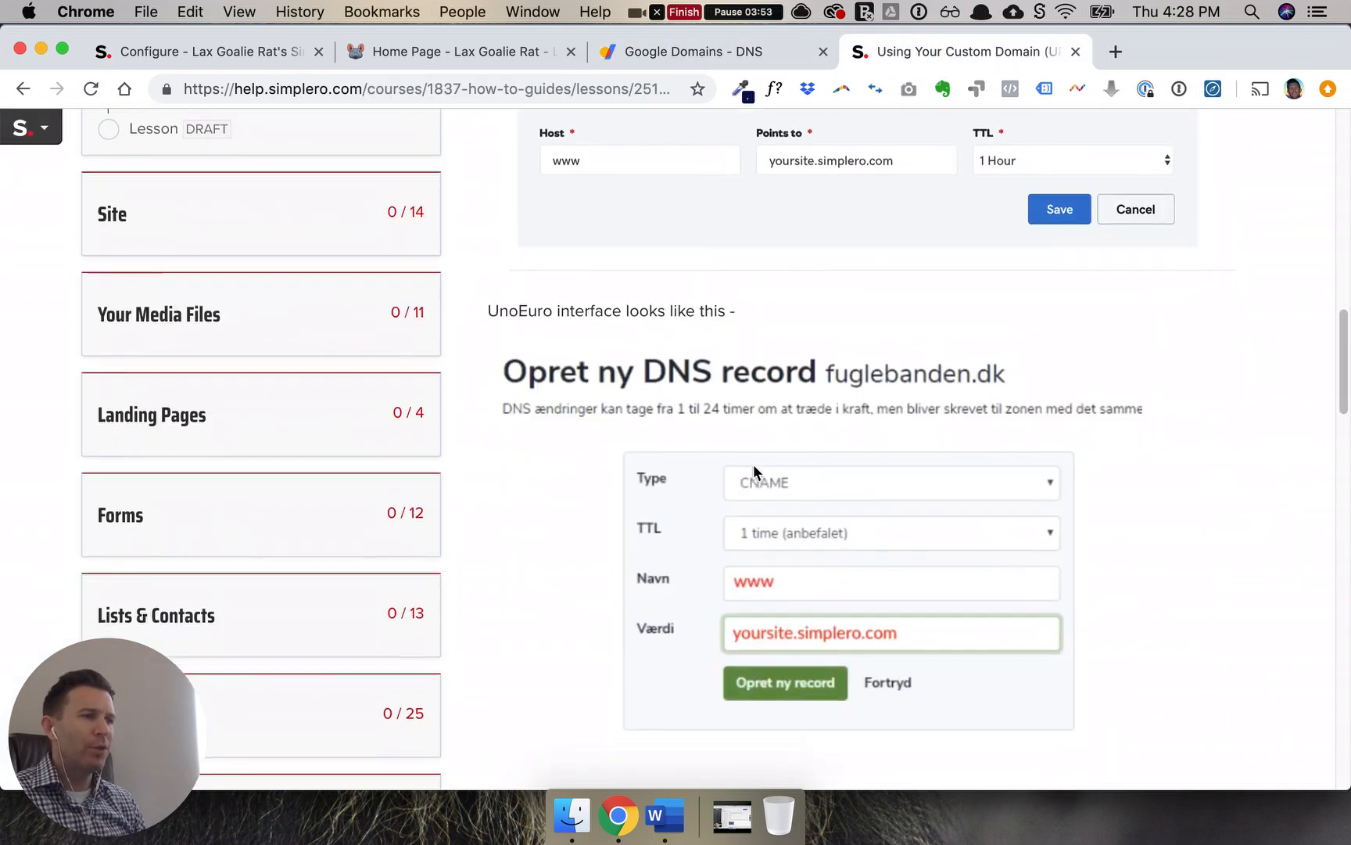
scroll(754, 470, "down", 10)
left_click(547, 490)
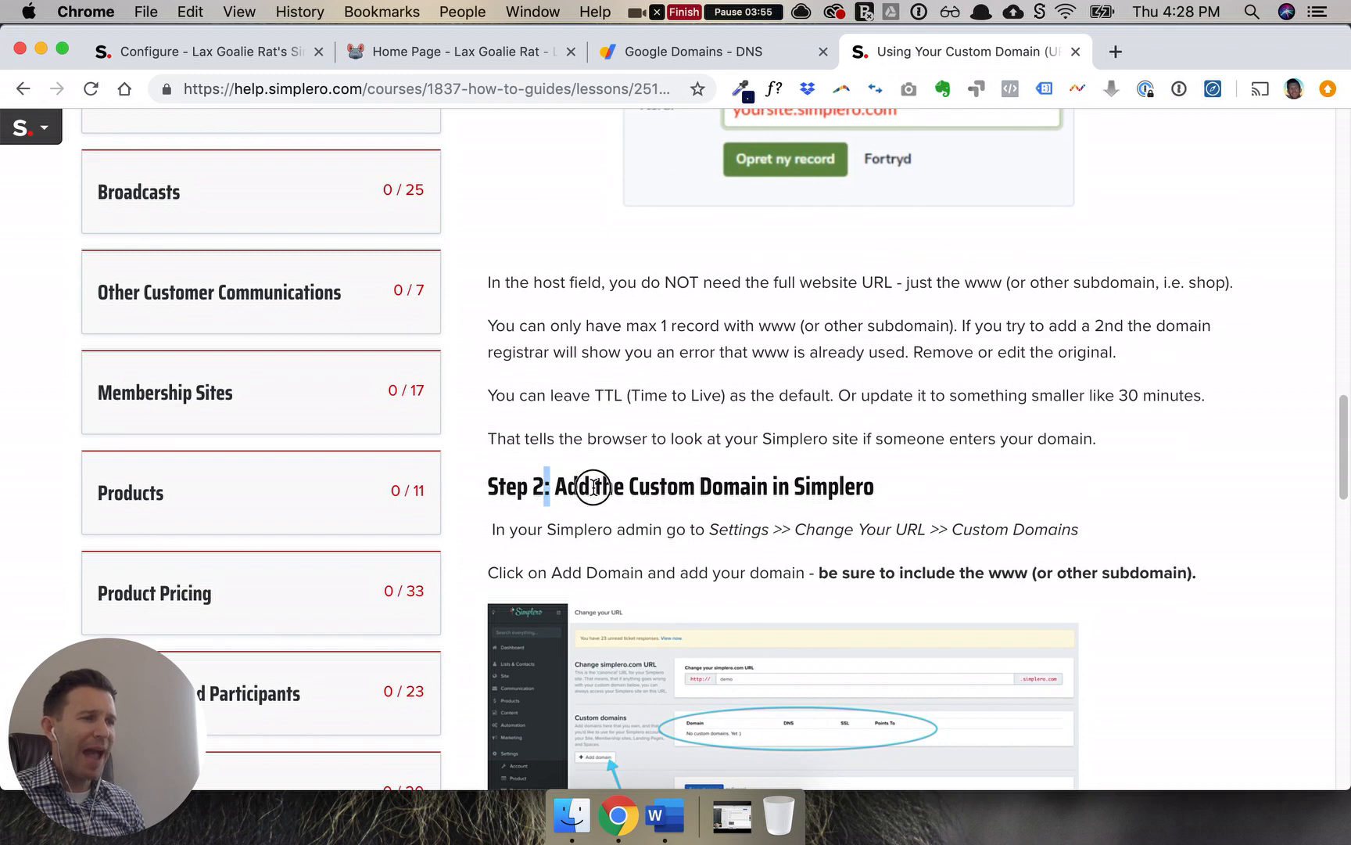
left_click_drag(547, 491, 914, 489)
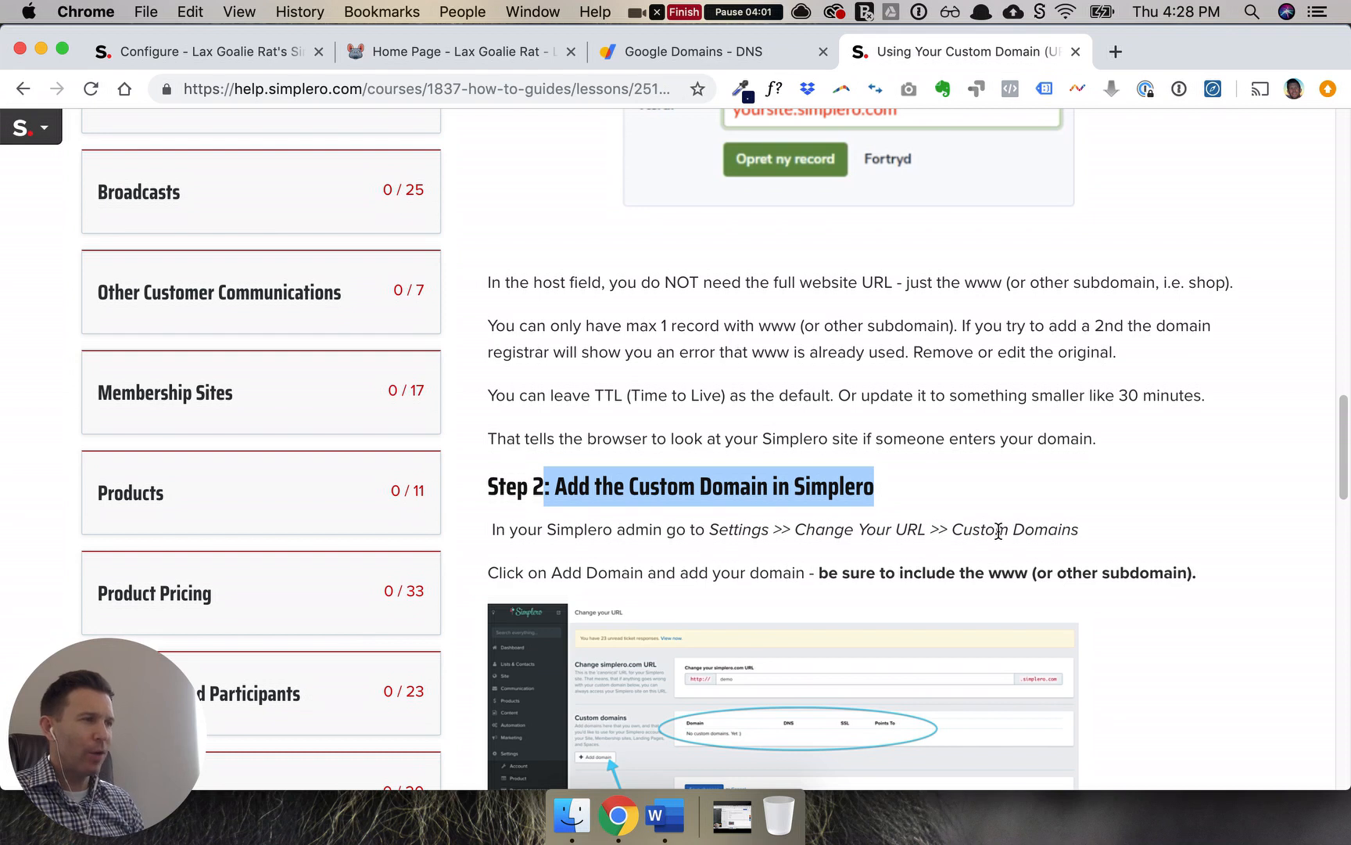
In the Simplero admin, open the Change your URL page of the account settings
left_click(493, 51)
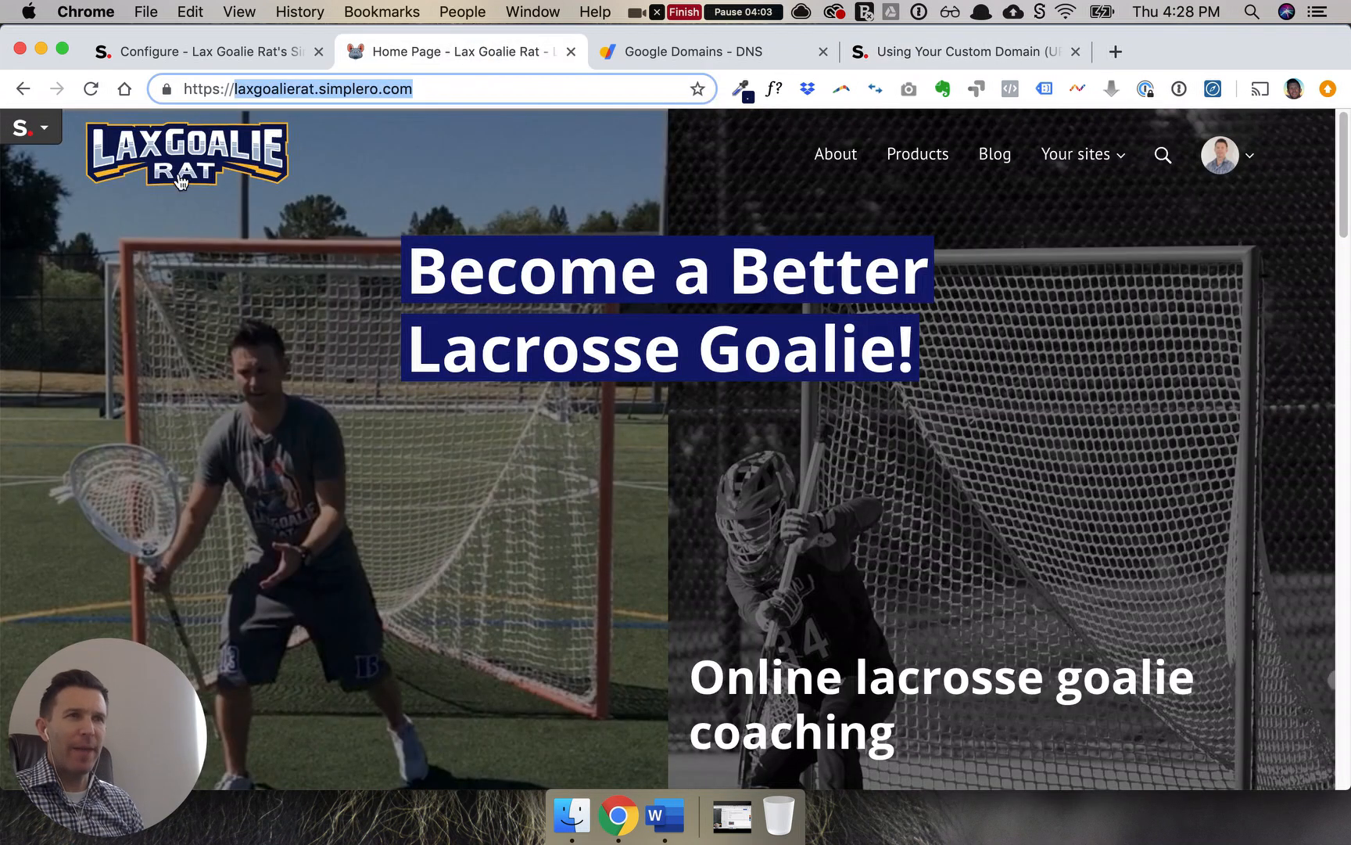
left_click(188, 49)
left_click(90, 547)
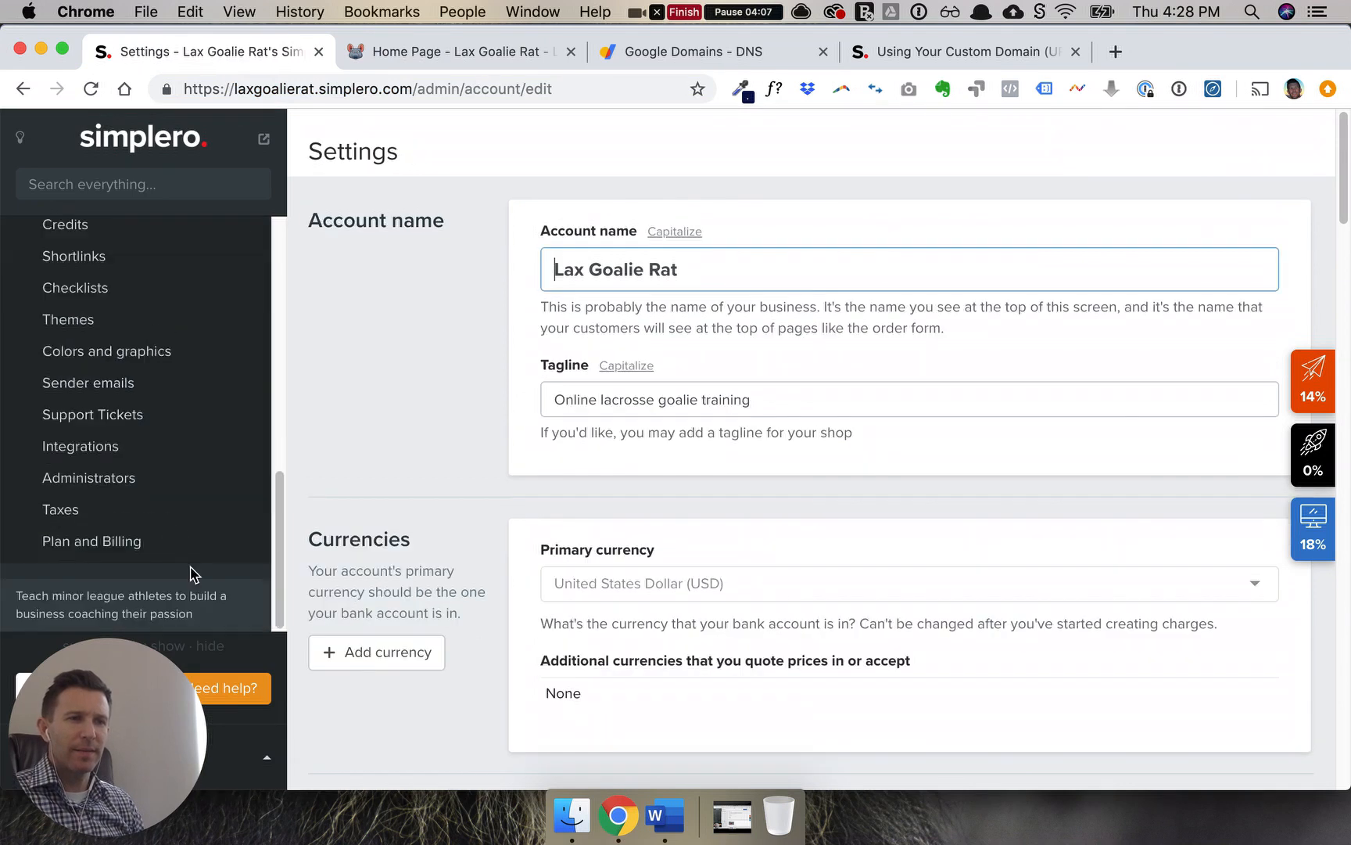
scroll(125, 413, "up", 3)
left_click(119, 389)
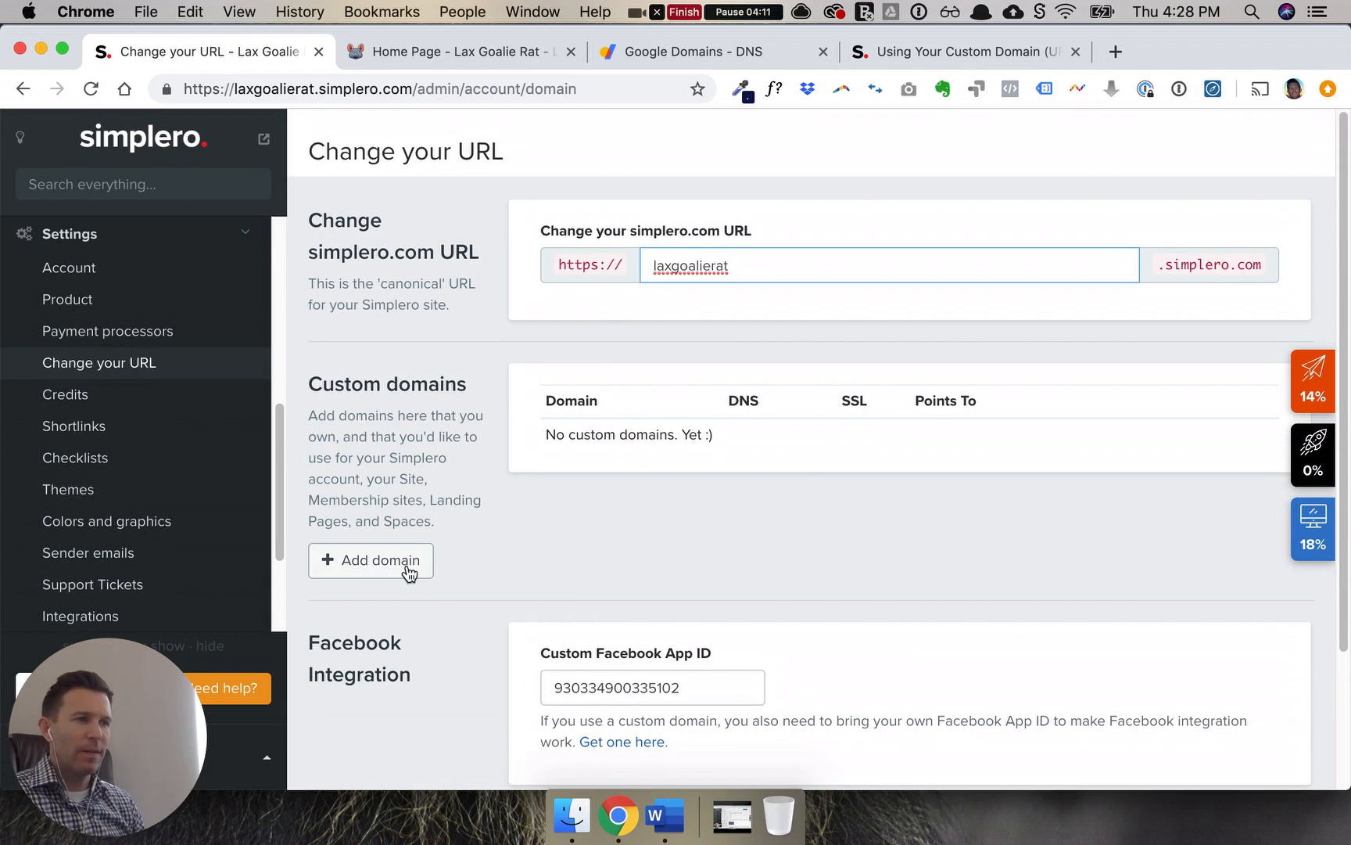
Add shop.laxgoalierat.com as a custom domain and save it
left_click(382, 575)
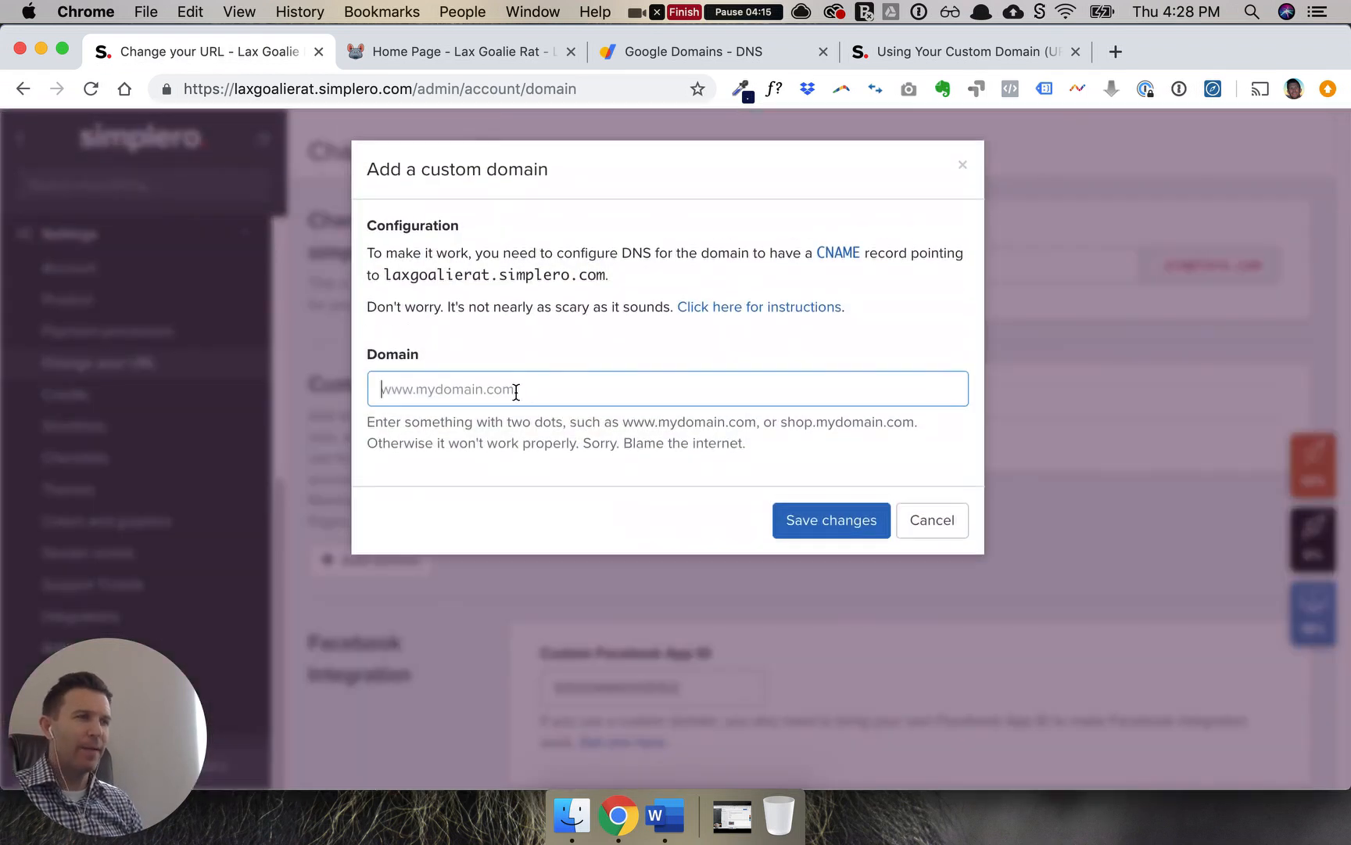
type("shop.laxgoalier")
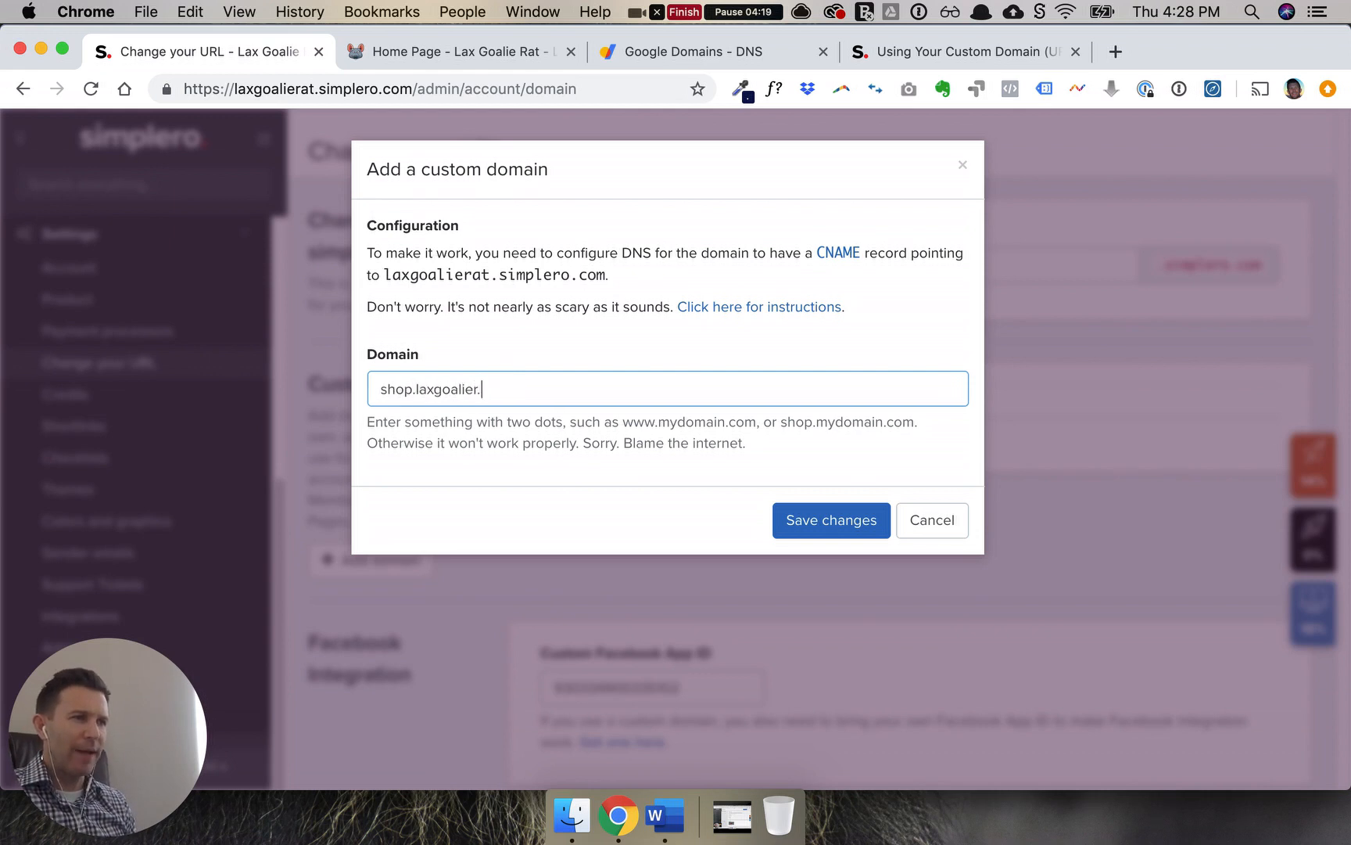
type("at.com")
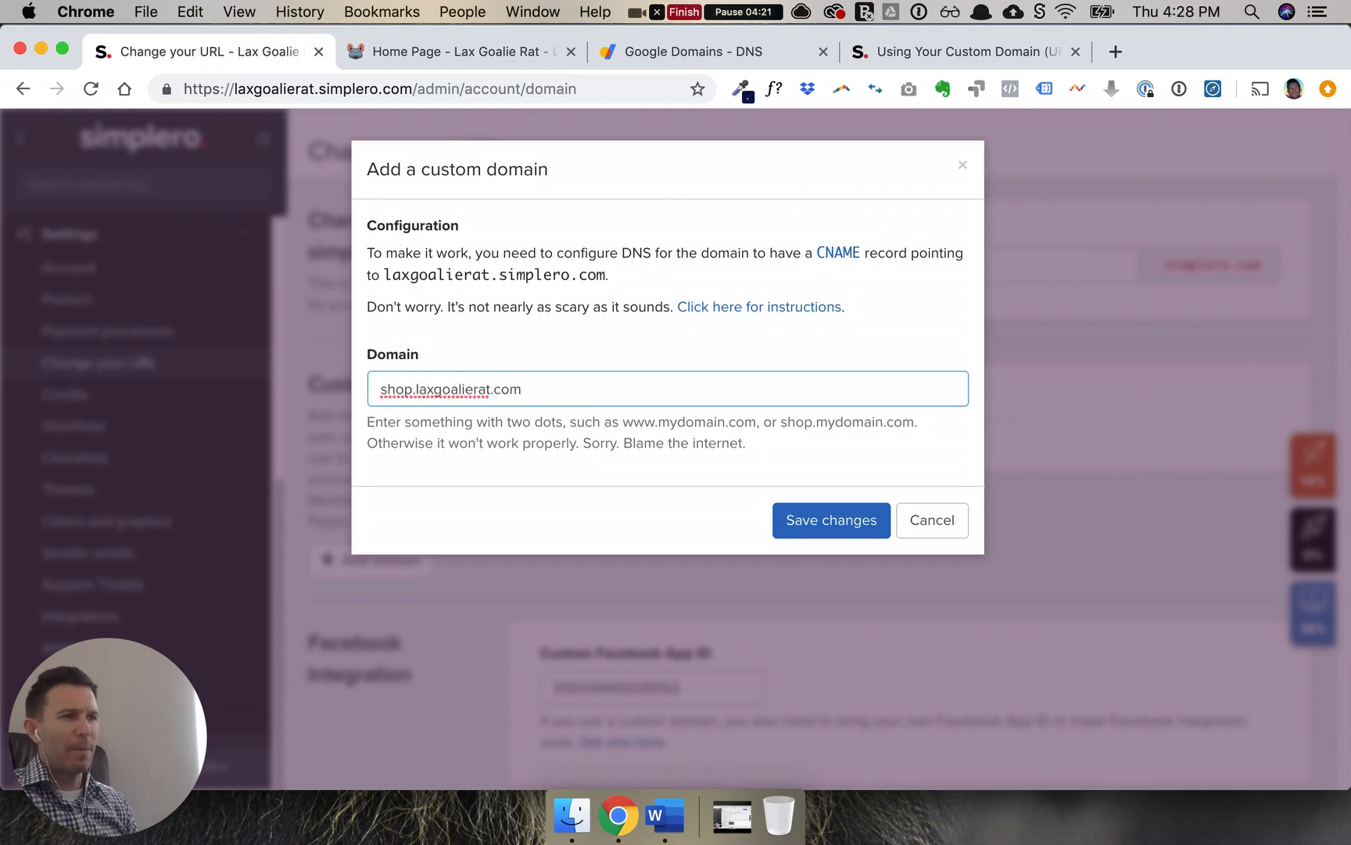
left_click(825, 523)
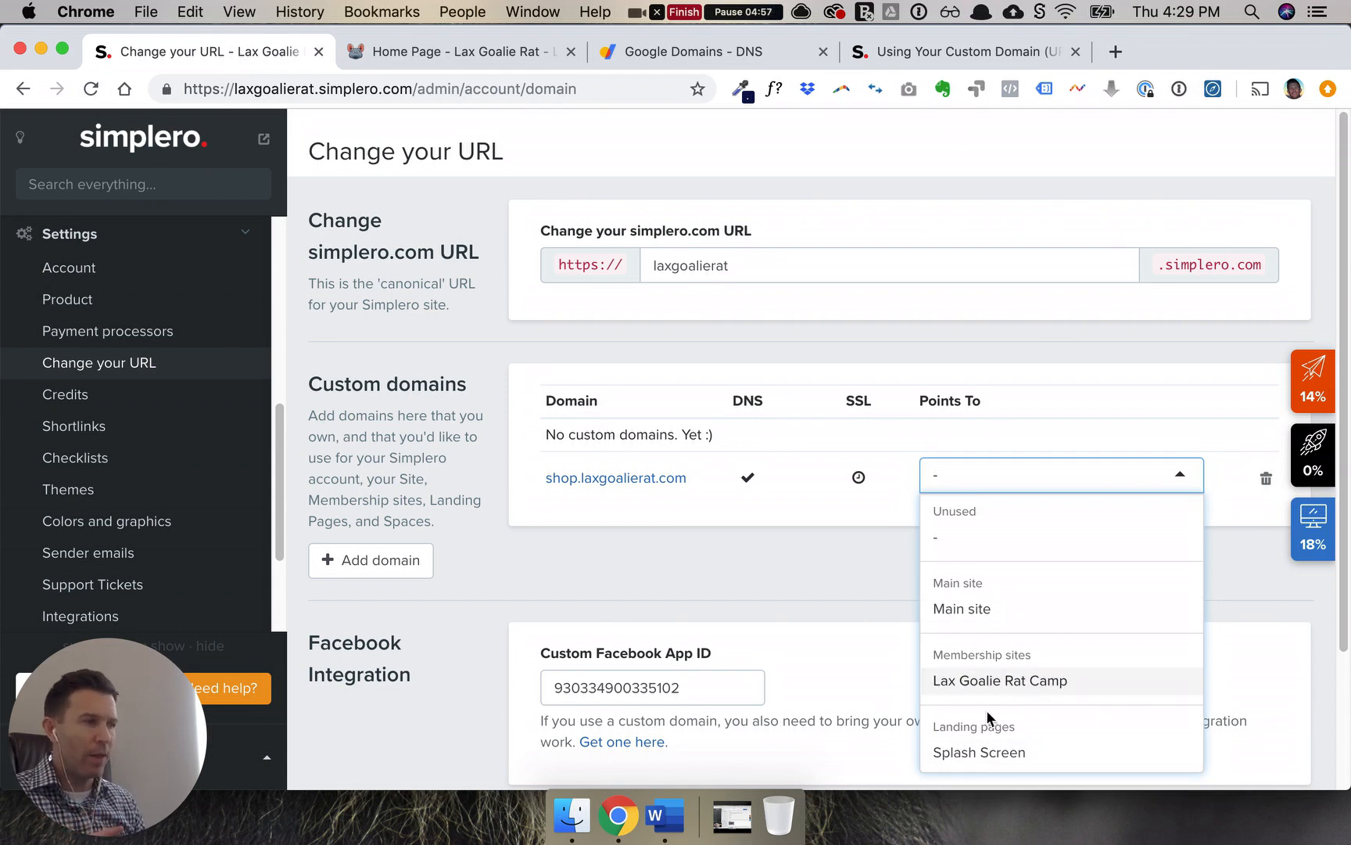
Point the custom domain shop.laxgoalierat.com to the Main site and save the URL settings
left_click(978, 610)
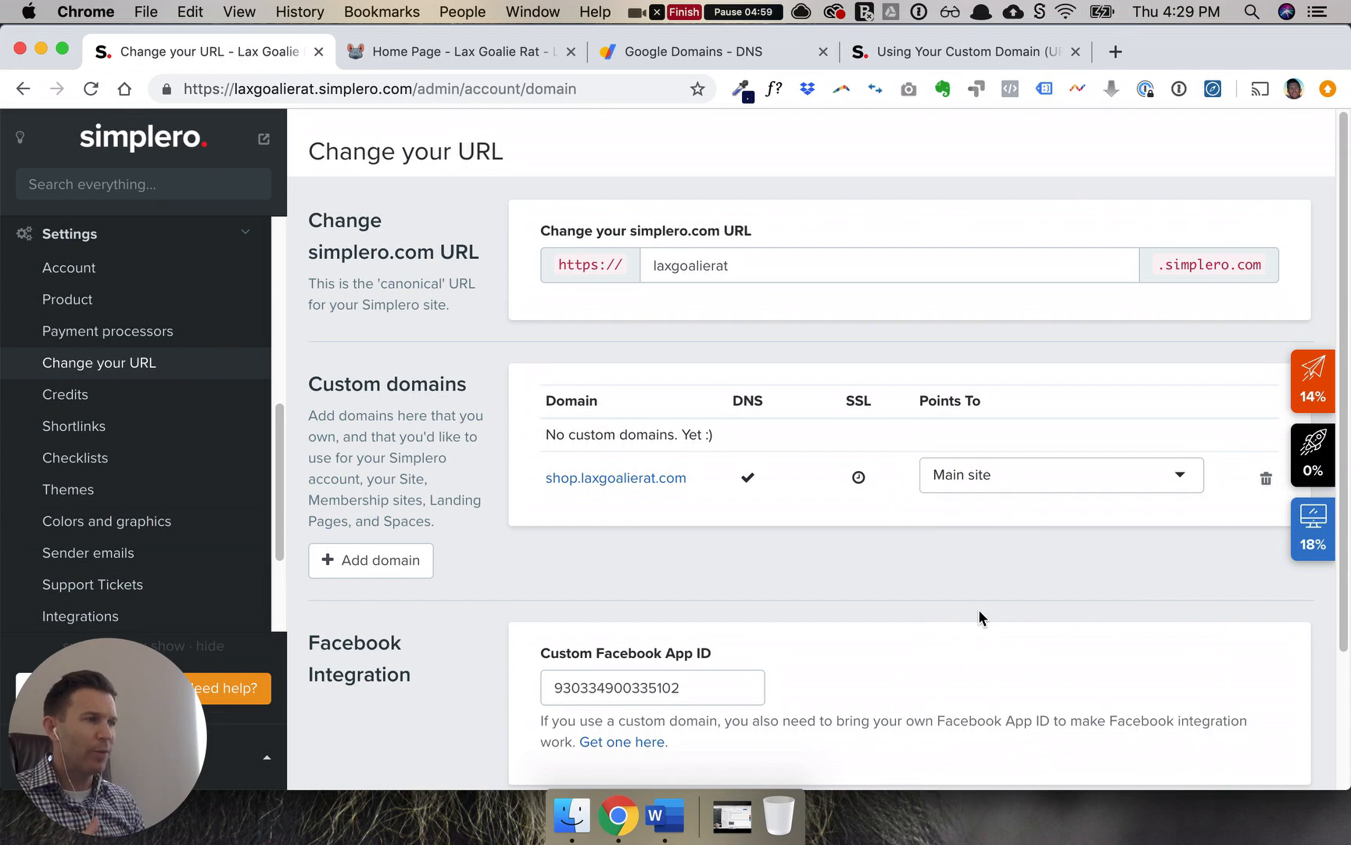
scroll(712, 493, "down", 4)
left_click(599, 699)
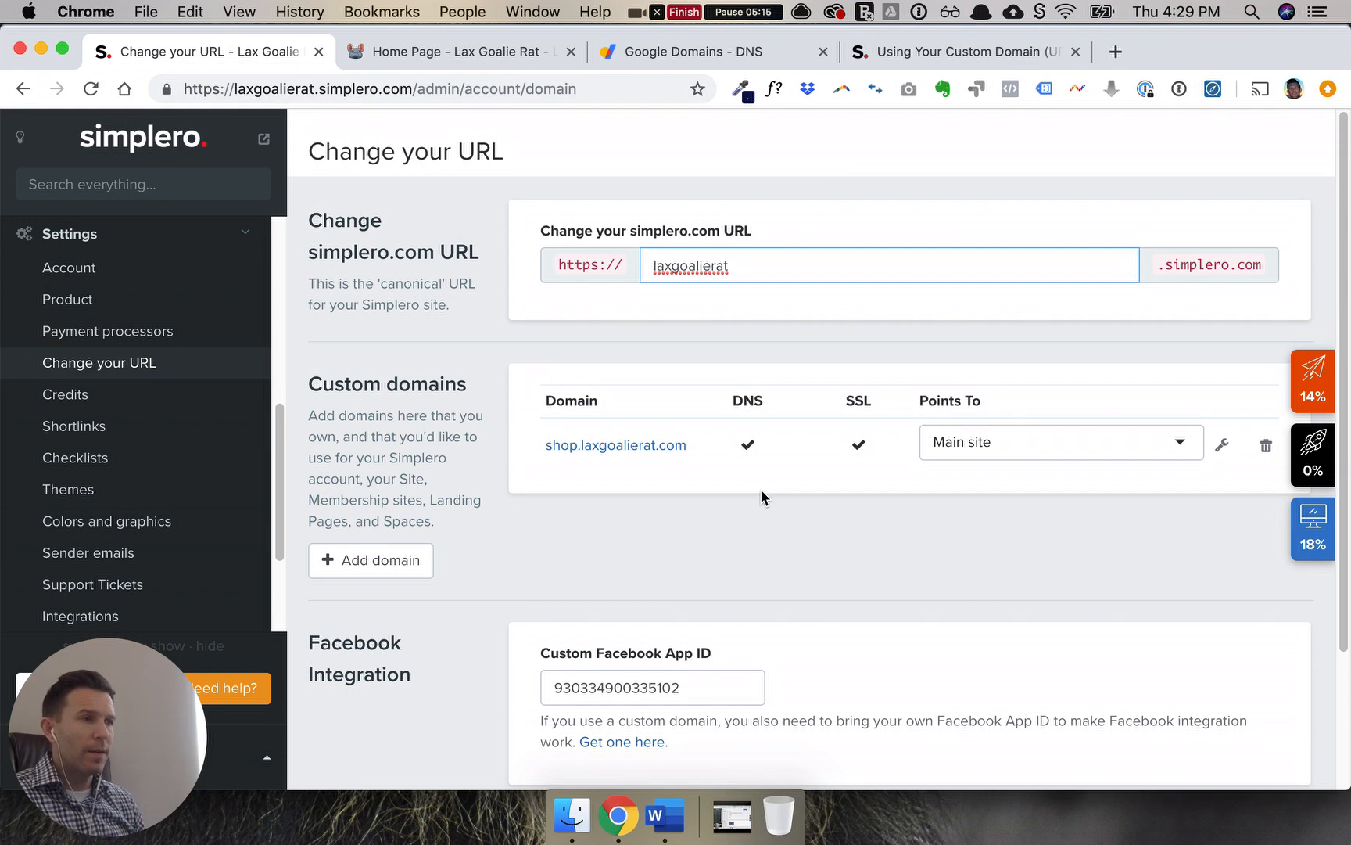
left_click(652, 447)
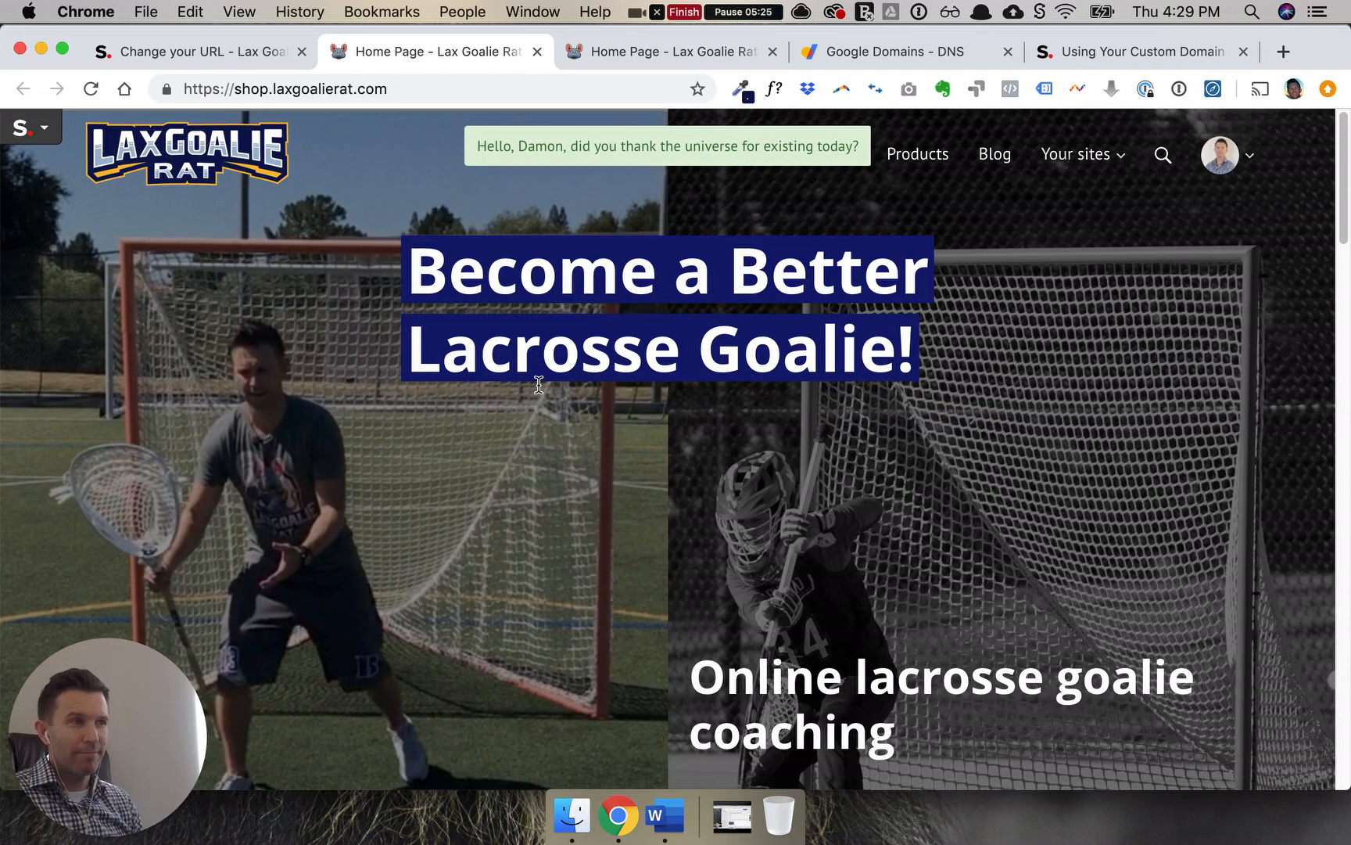
left_click(1169, 55)
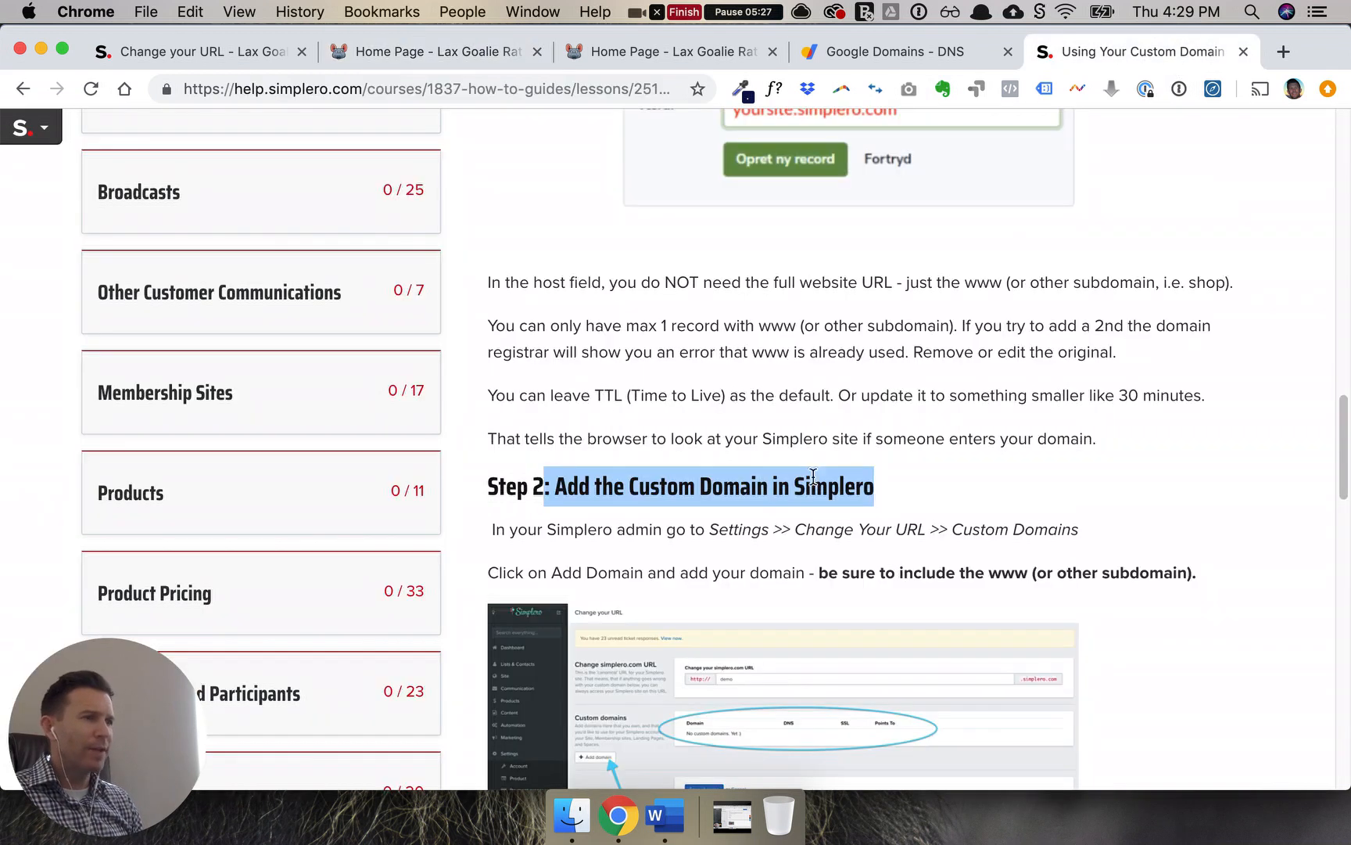
scroll(732, 524, "down", 15)
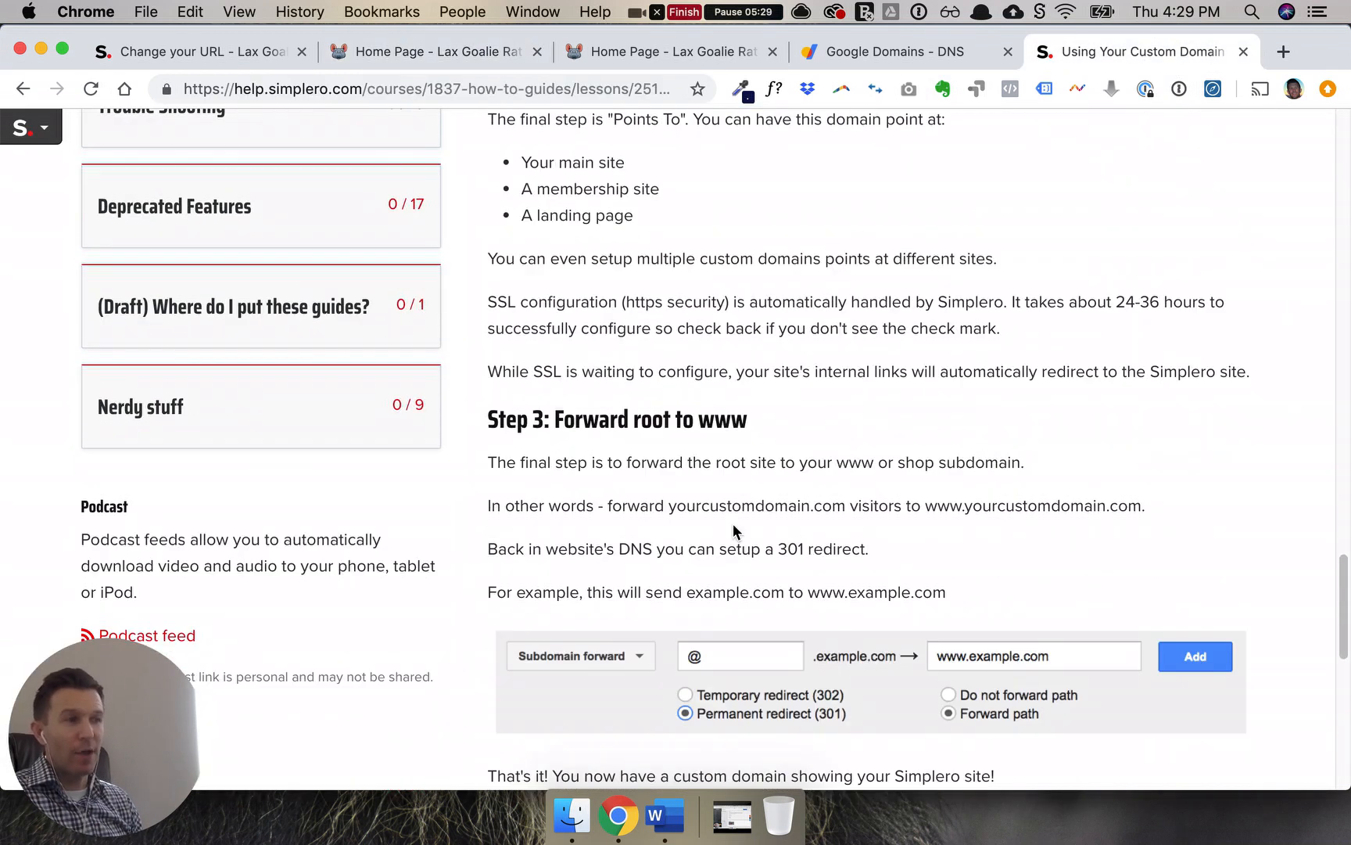
left_click_drag(754, 423, 545, 421)
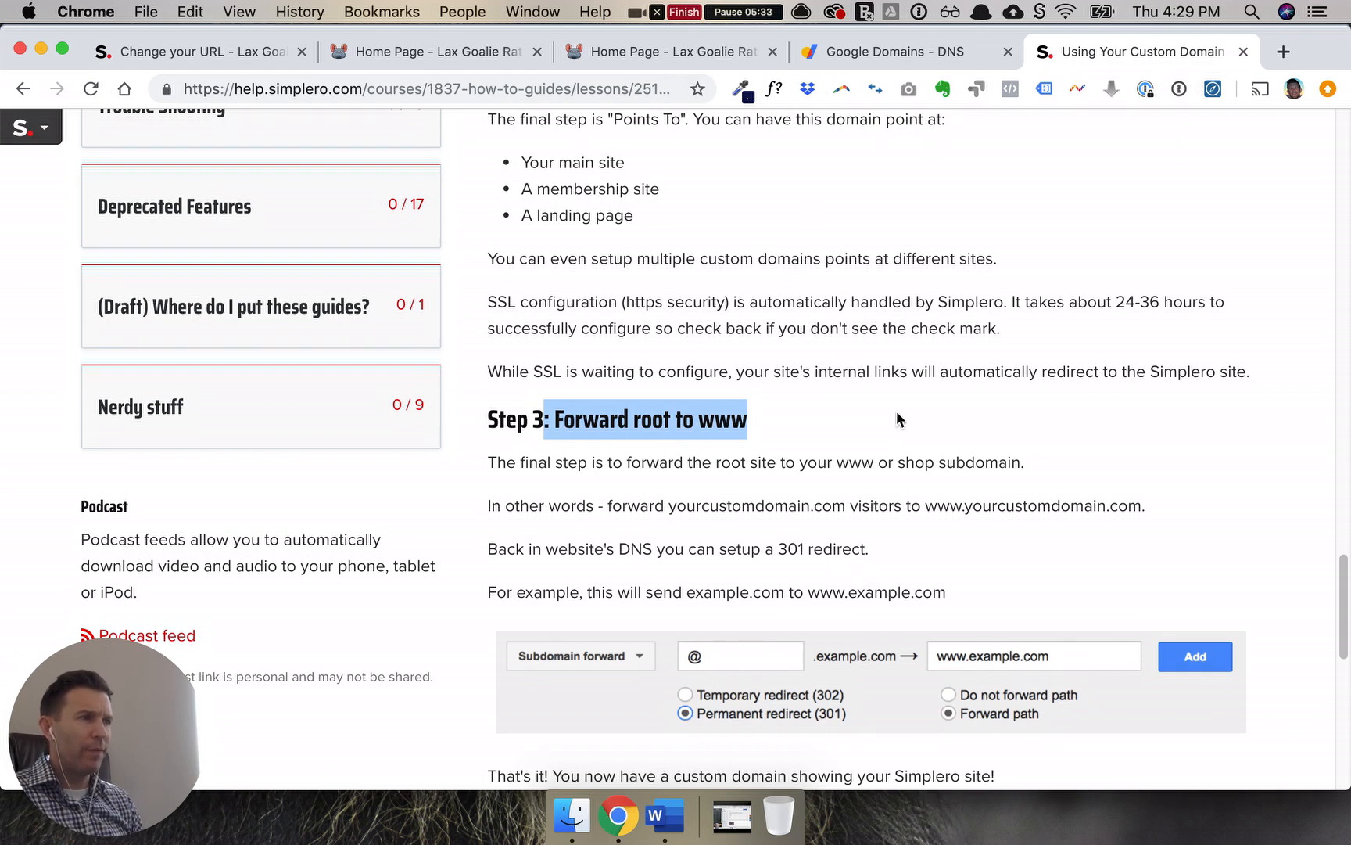
scroll(880, 430, "down", 1)
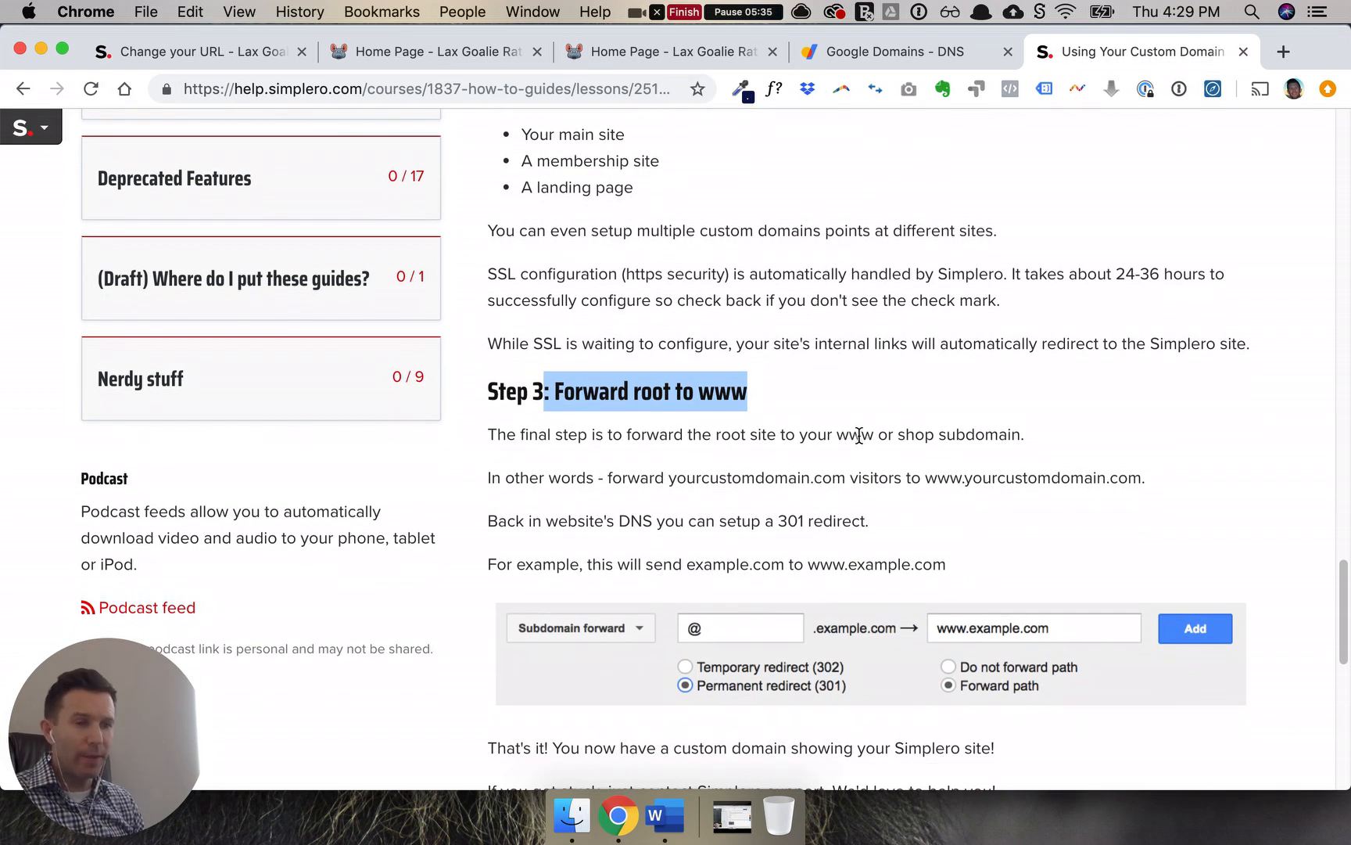
Study the guide's Step 3 instructions on forwarding the root domain to the www or shop subdomain with a 301 redirect
left_click_drag(927, 478, 1146, 481)
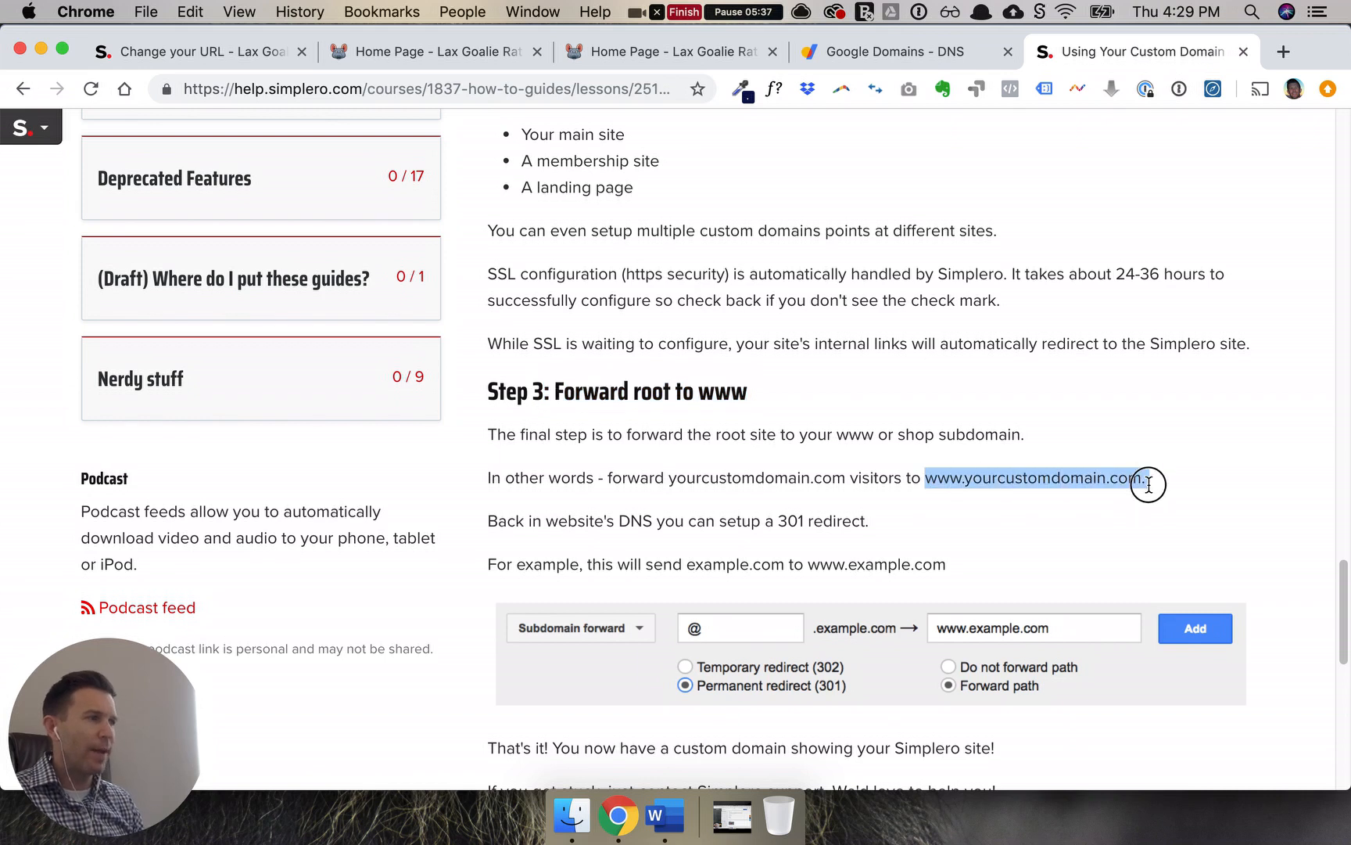
scroll(955, 498, "down", 1)
left_click(996, 492)
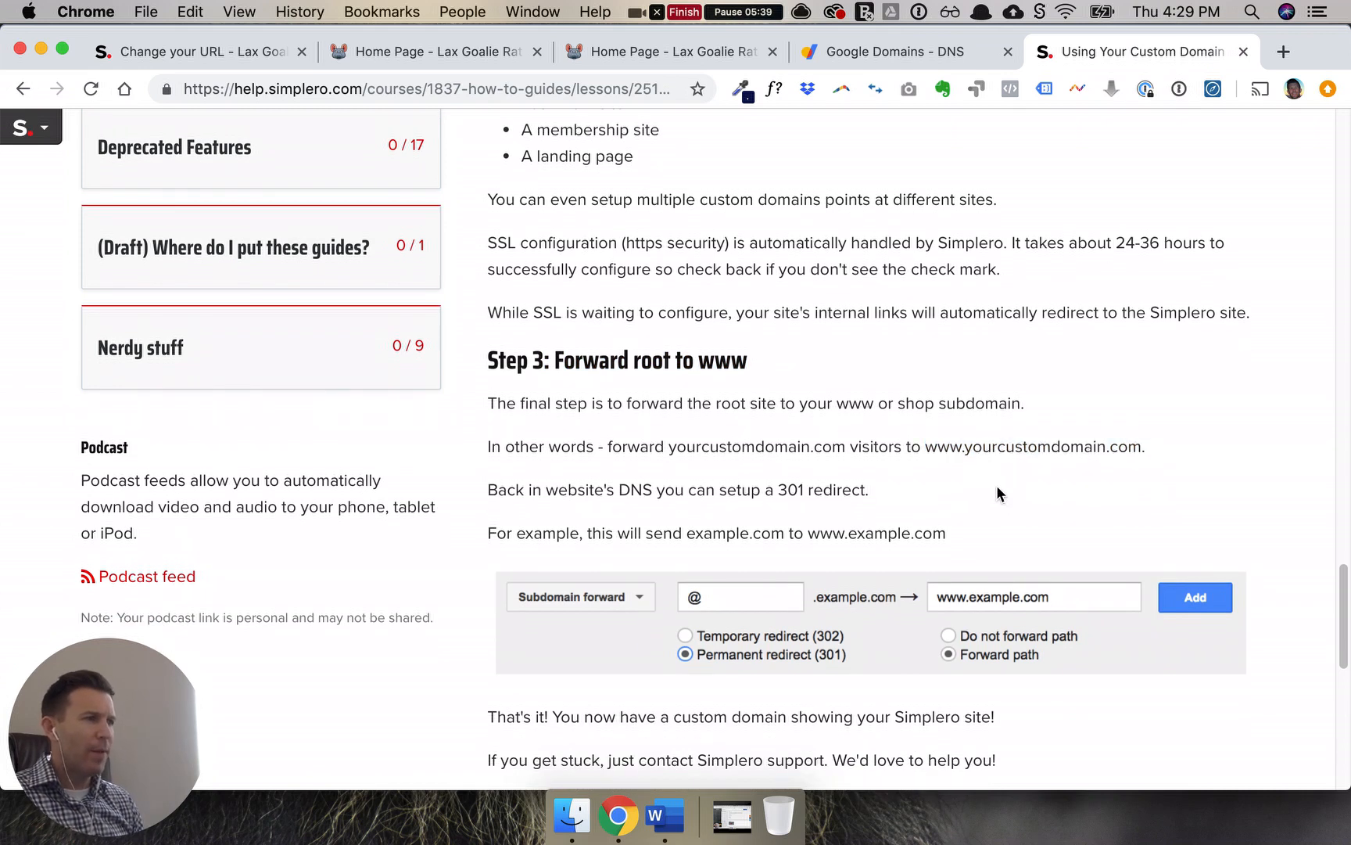
left_click(969, 446)
left_click_drag(969, 447, 1140, 448)
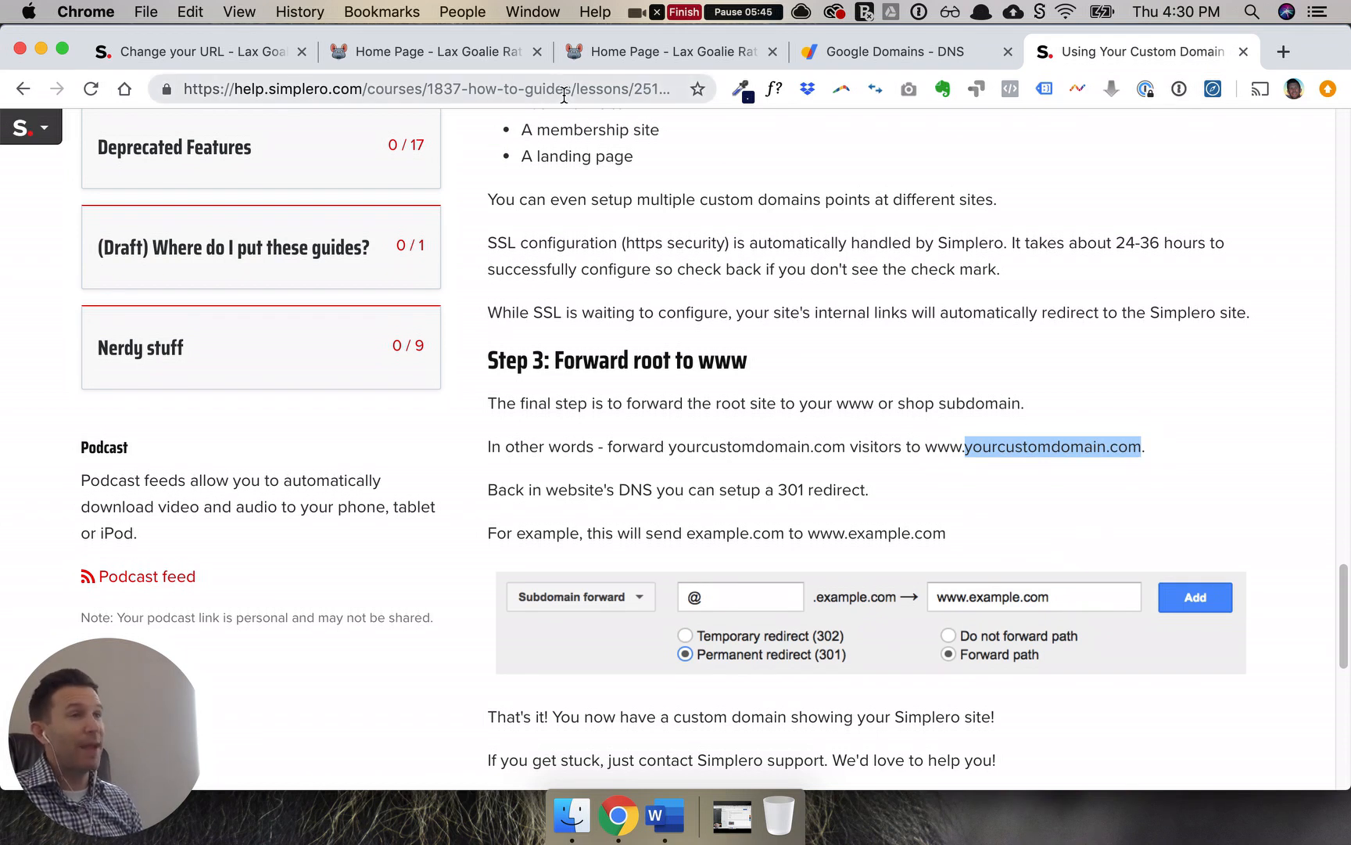
left_click(935, 448)
left_click_drag(923, 446, 1127, 446)
left_click_drag(763, 362, 557, 351)
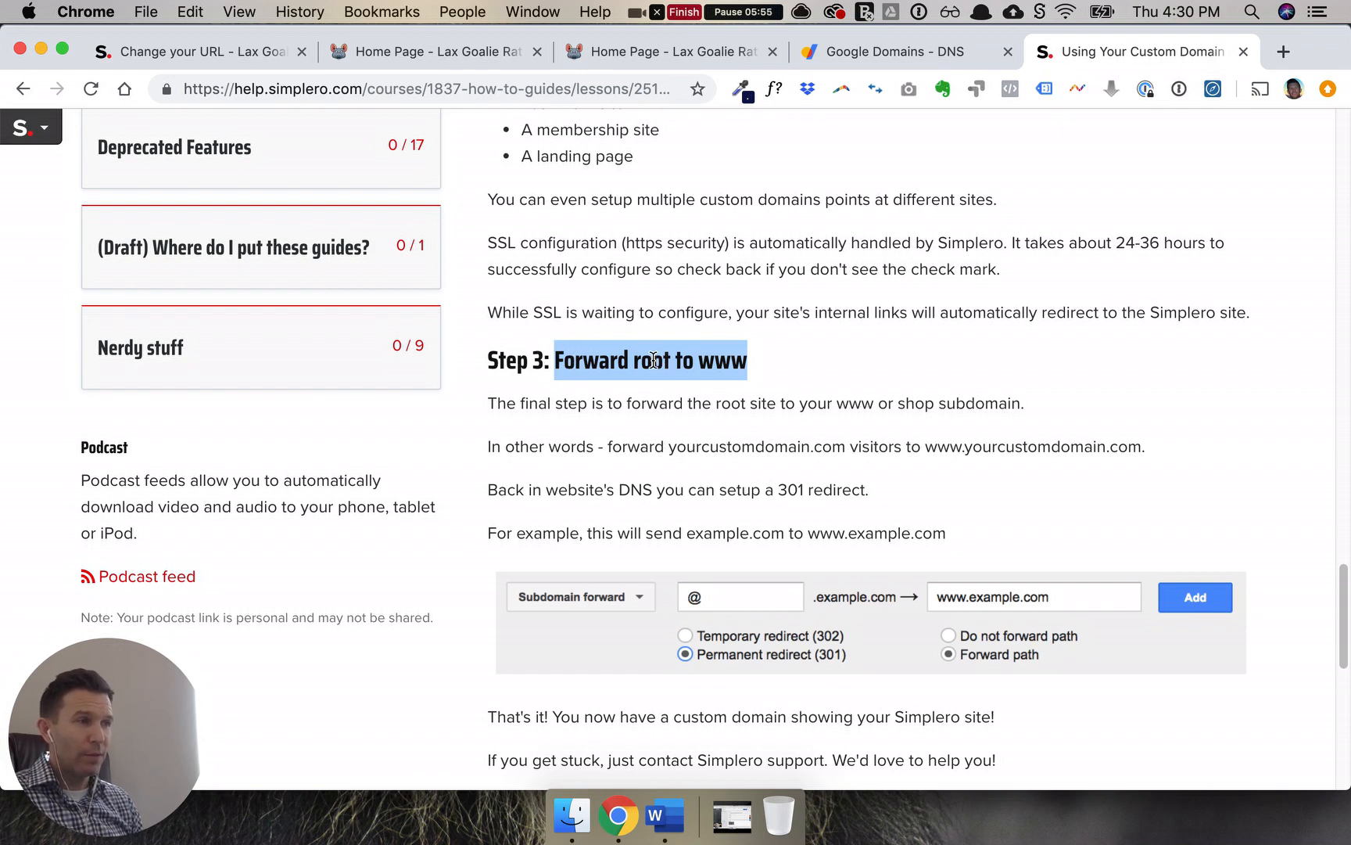
left_click_drag(933, 449, 972, 445)
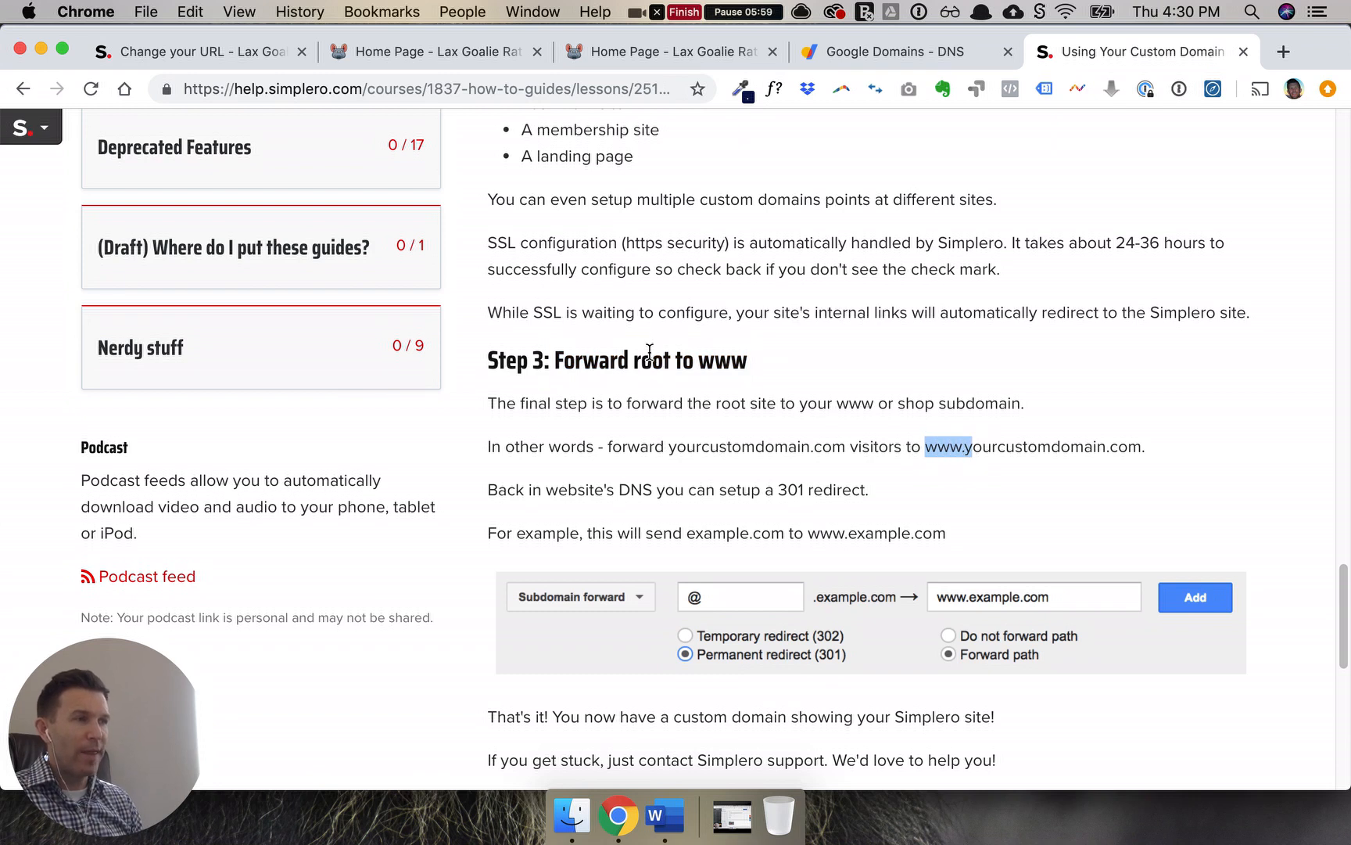
left_click_drag(700, 361, 753, 370)
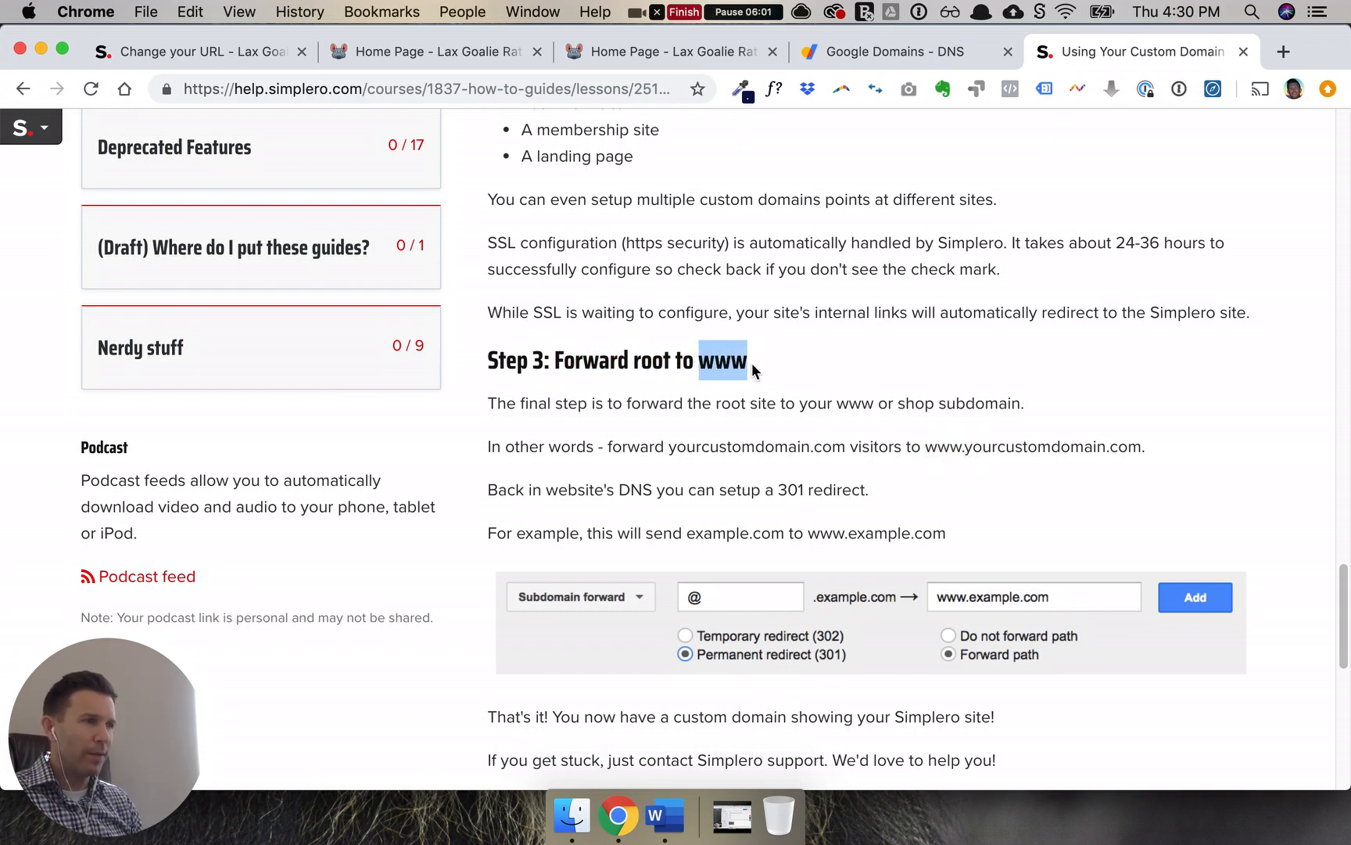
left_click_drag(970, 448, 1148, 451)
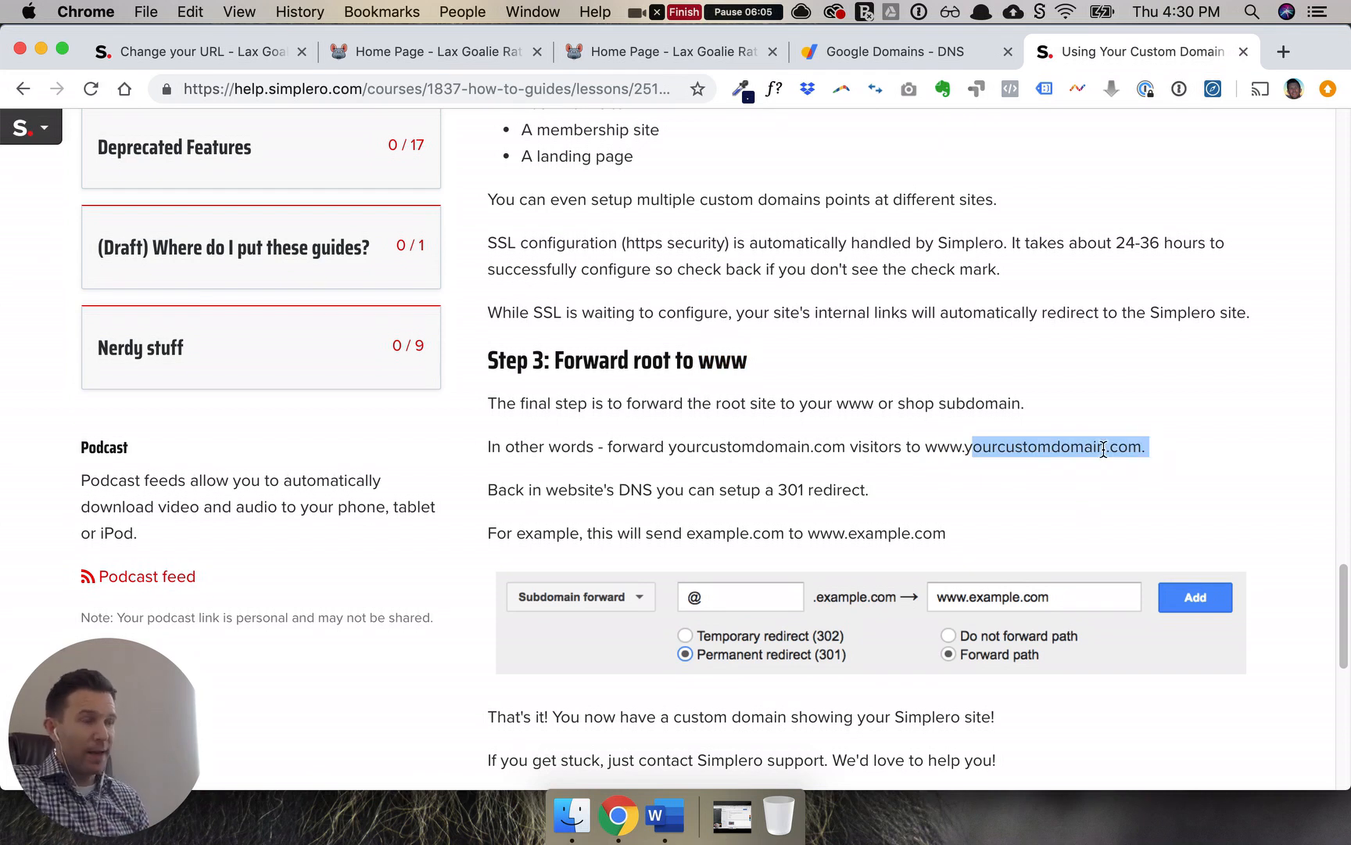
left_click(926, 447, "shift")
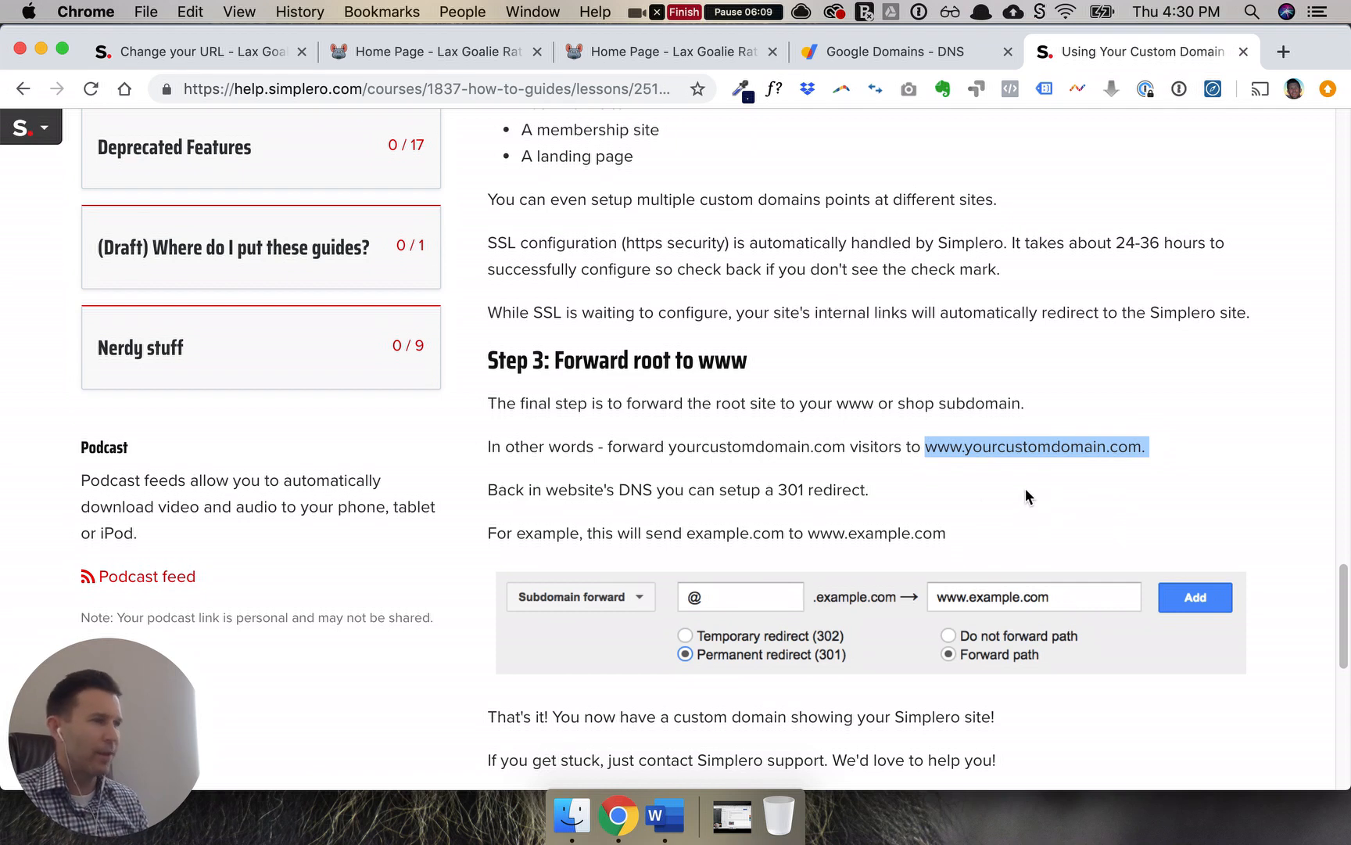
scroll(950, 507, "down", 1)
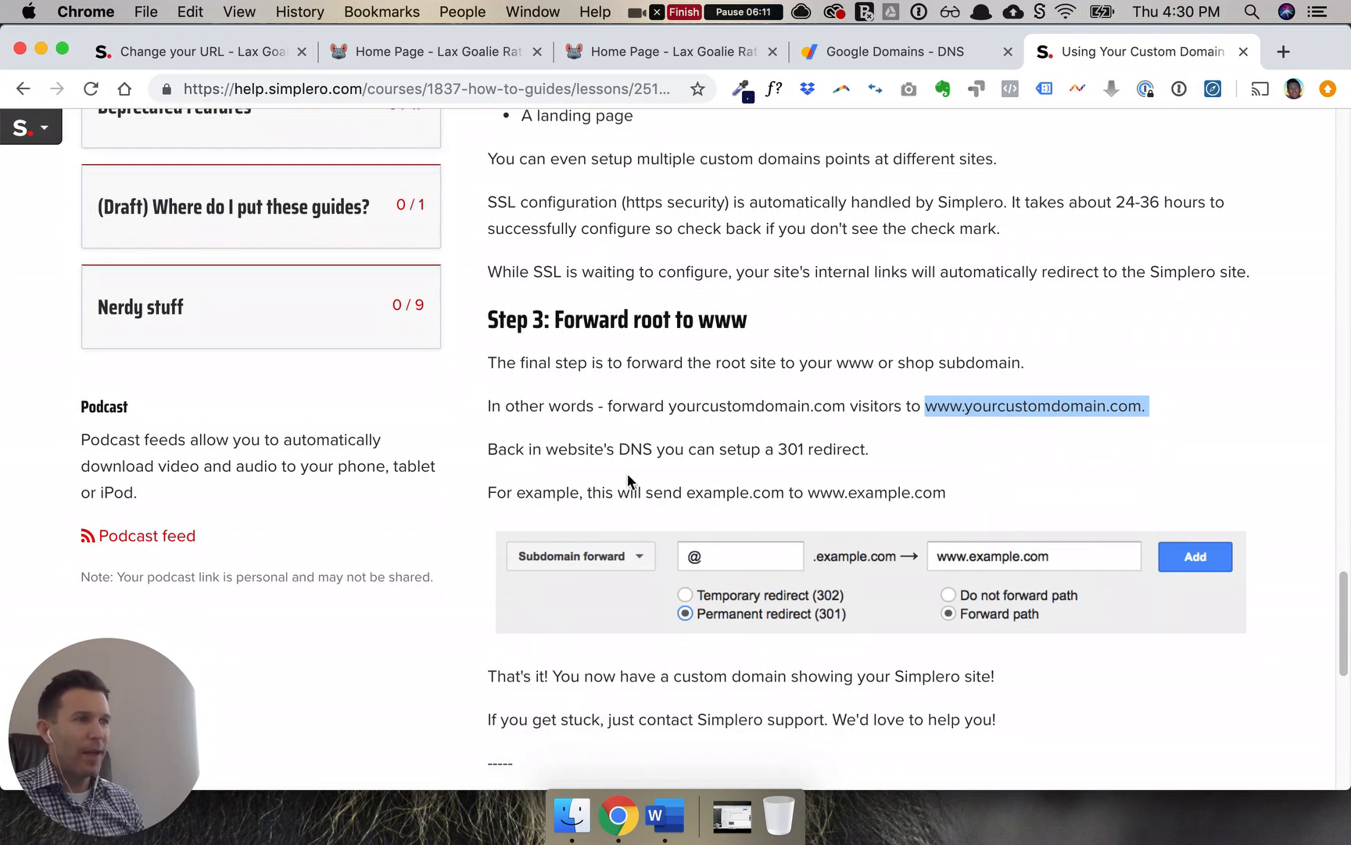
In the Google Domains DNS settings for laxgoalierat.com, enter @ as the subdomain of a synthetic subdomain forward
double_click(634, 449)
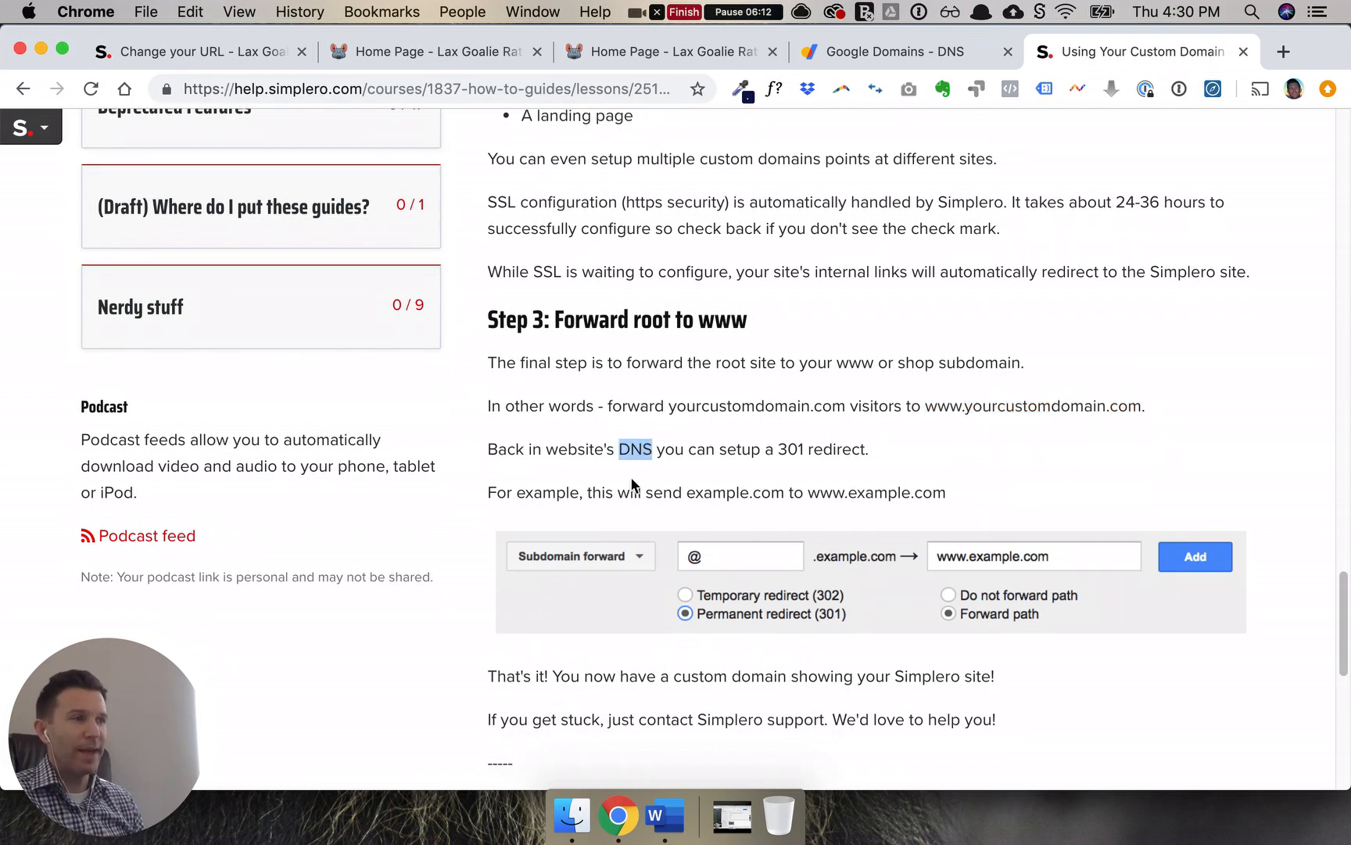
left_click(883, 52)
scroll(684, 393, "up", 3)
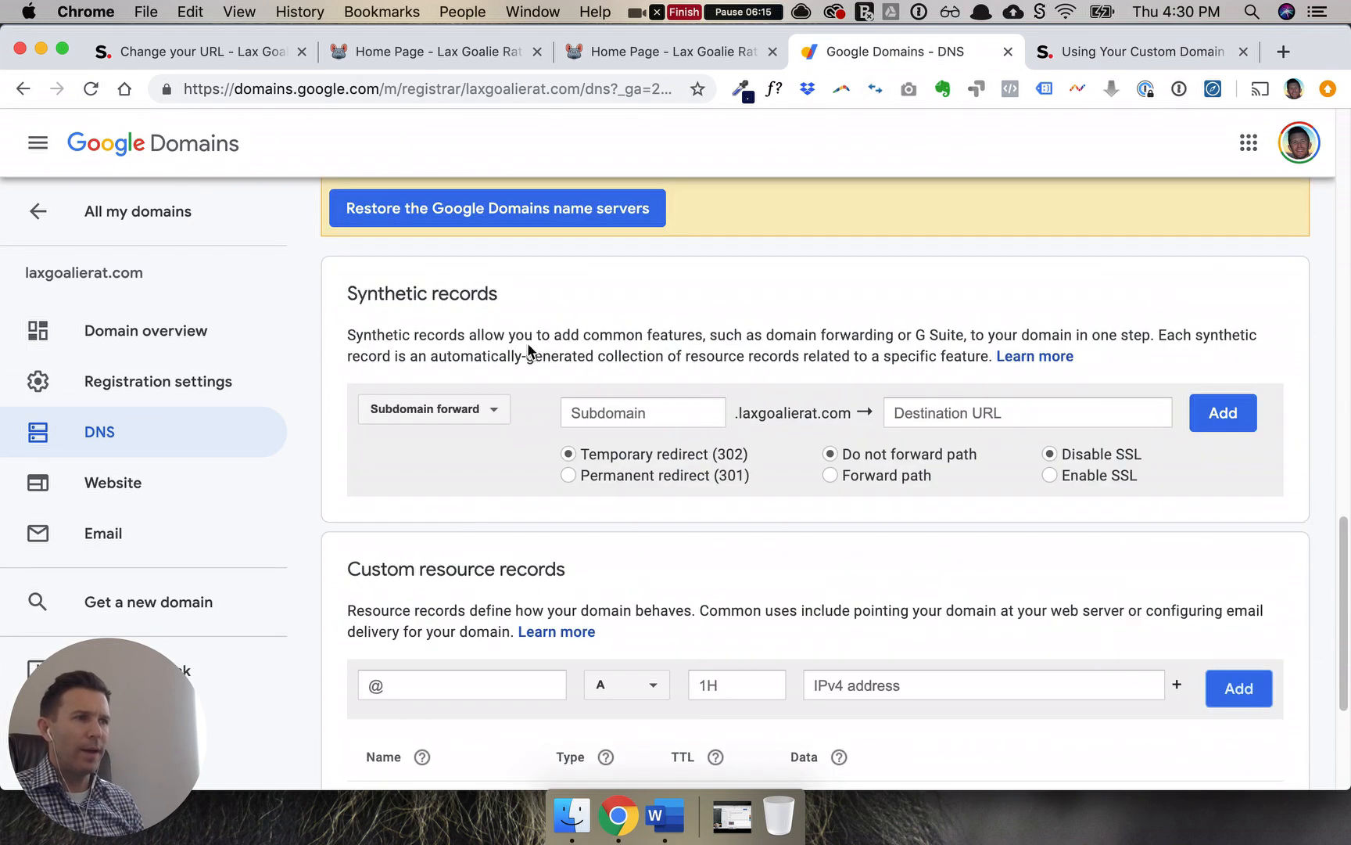
left_click_drag(498, 295, 366, 295)
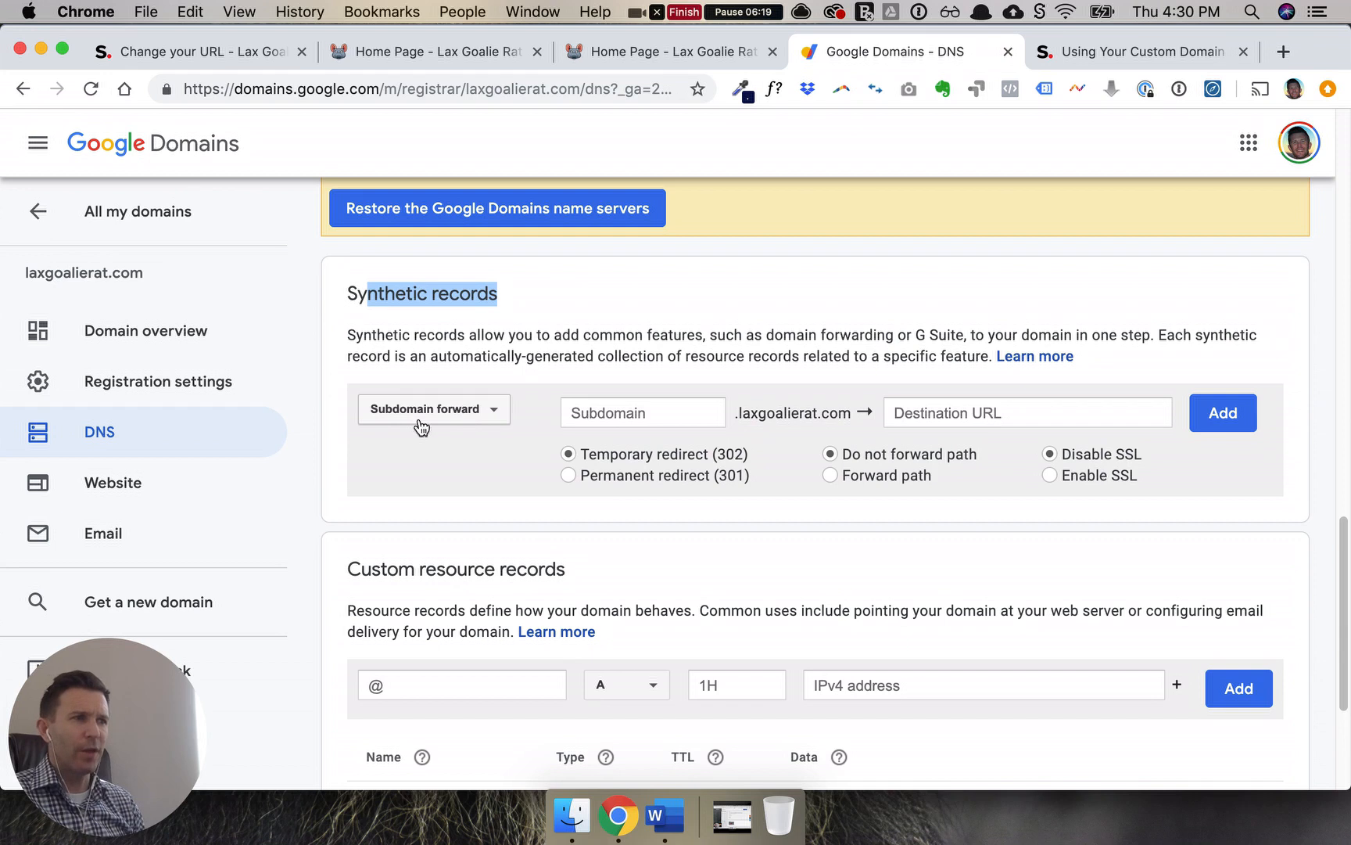
left_click(611, 417)
type("@")
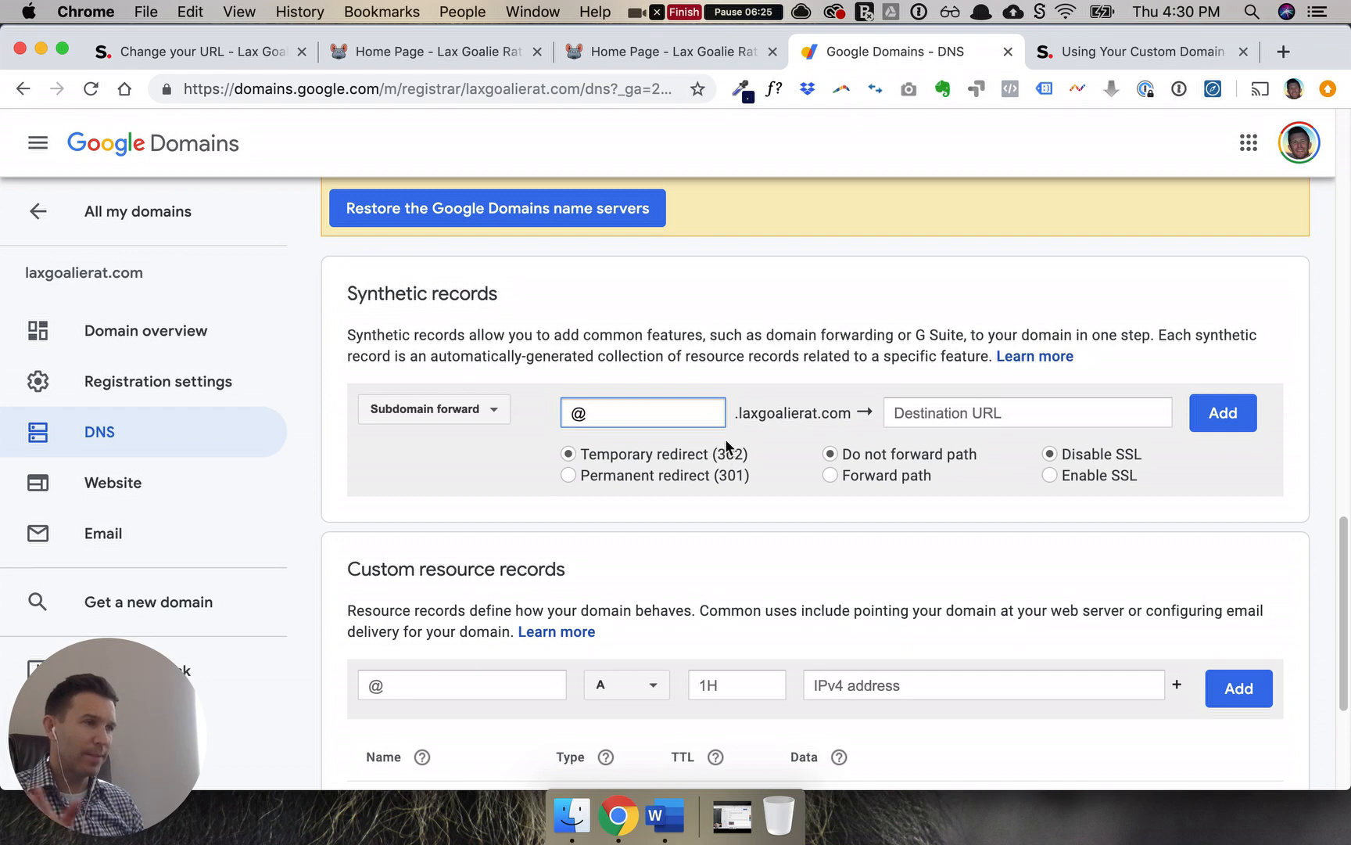
left_click(947, 413)
type("https")
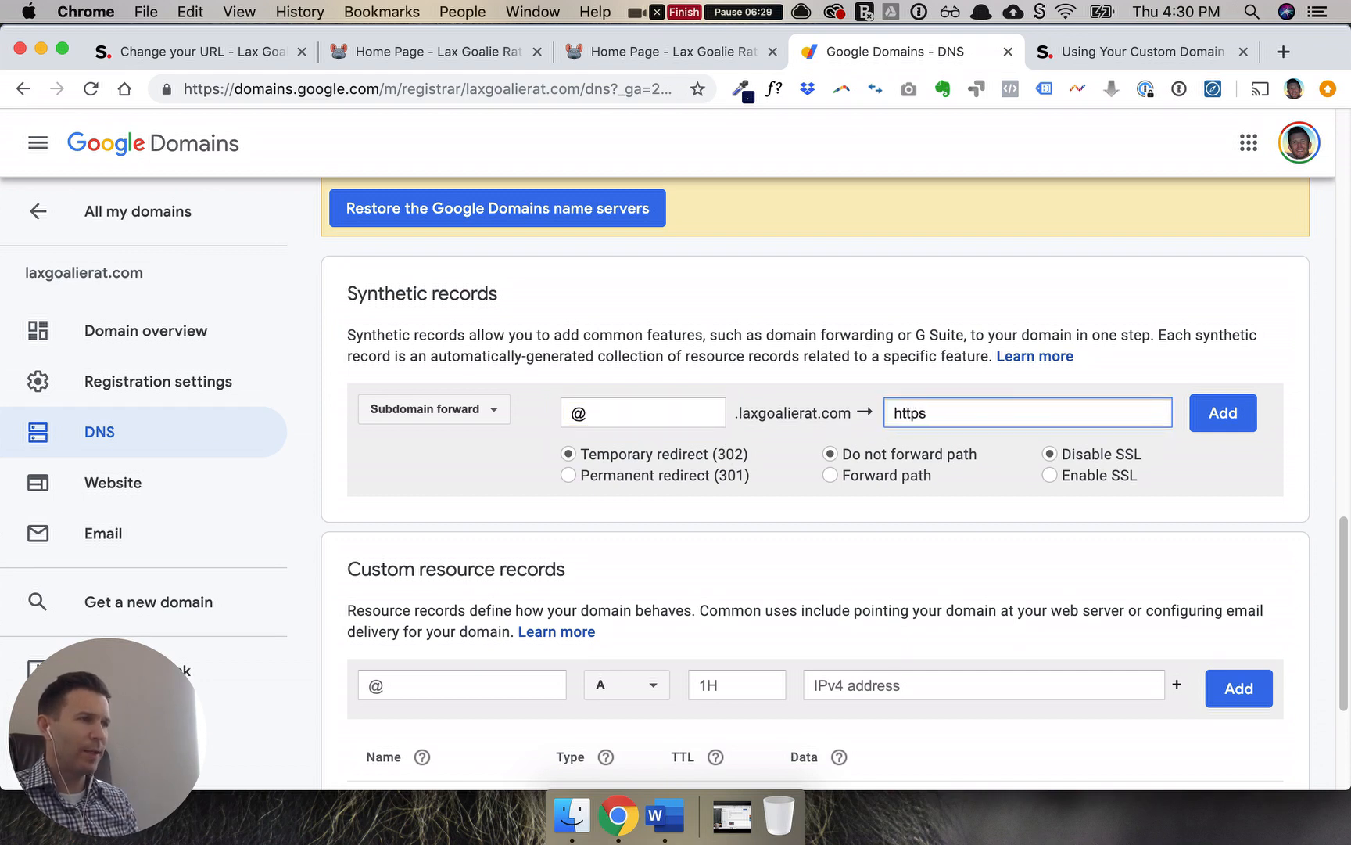
type("://")
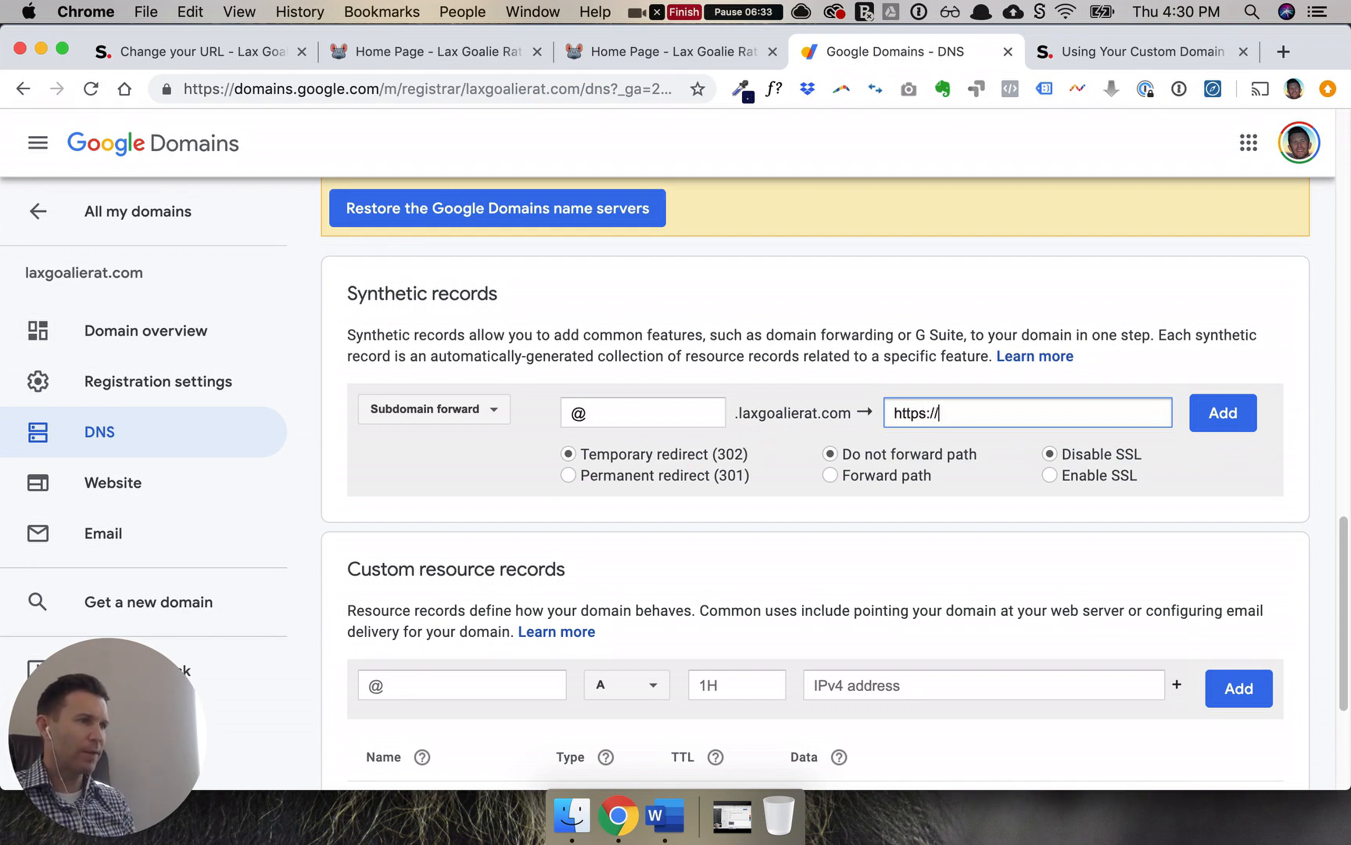
type("shop.laxgoaliera.")
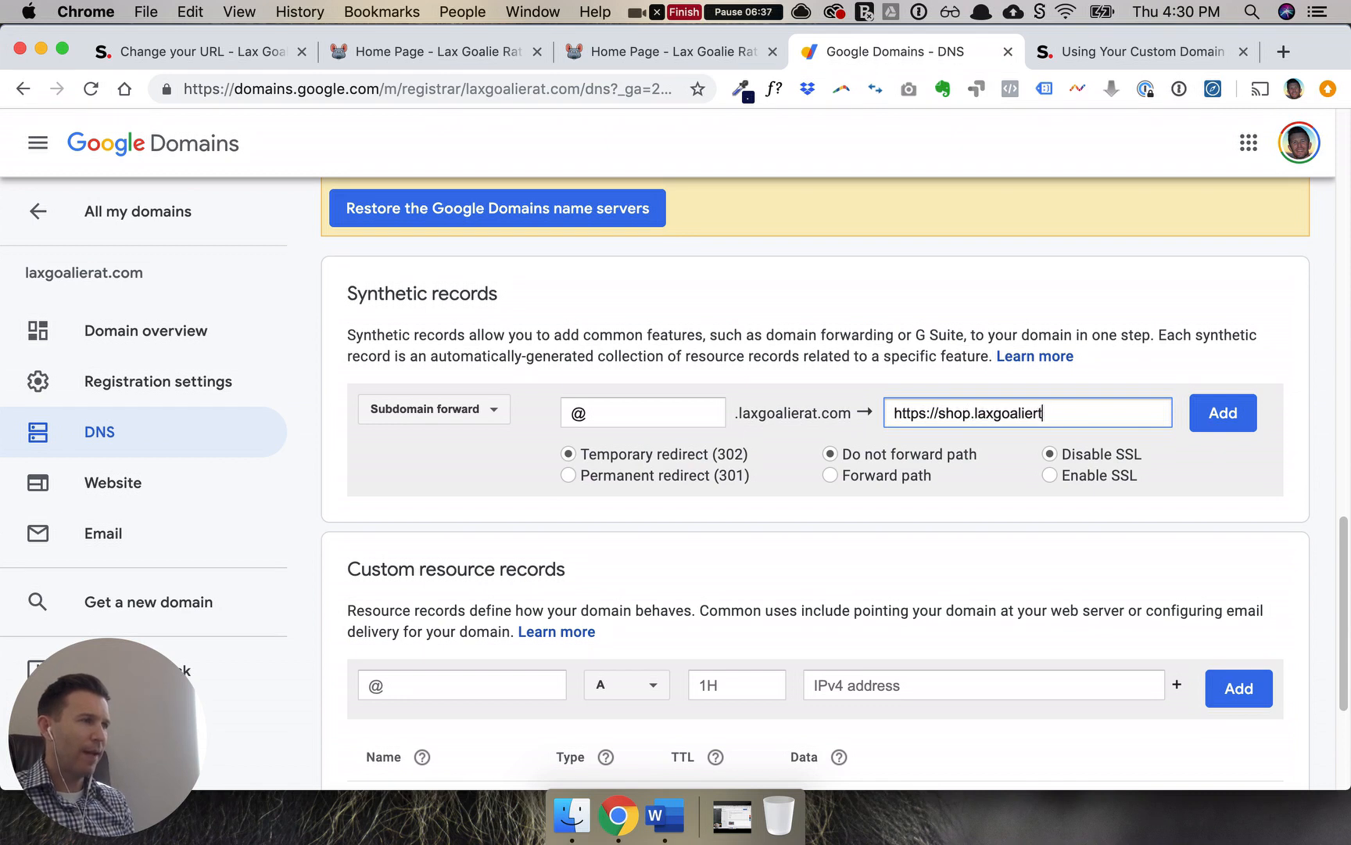
type("at.com")
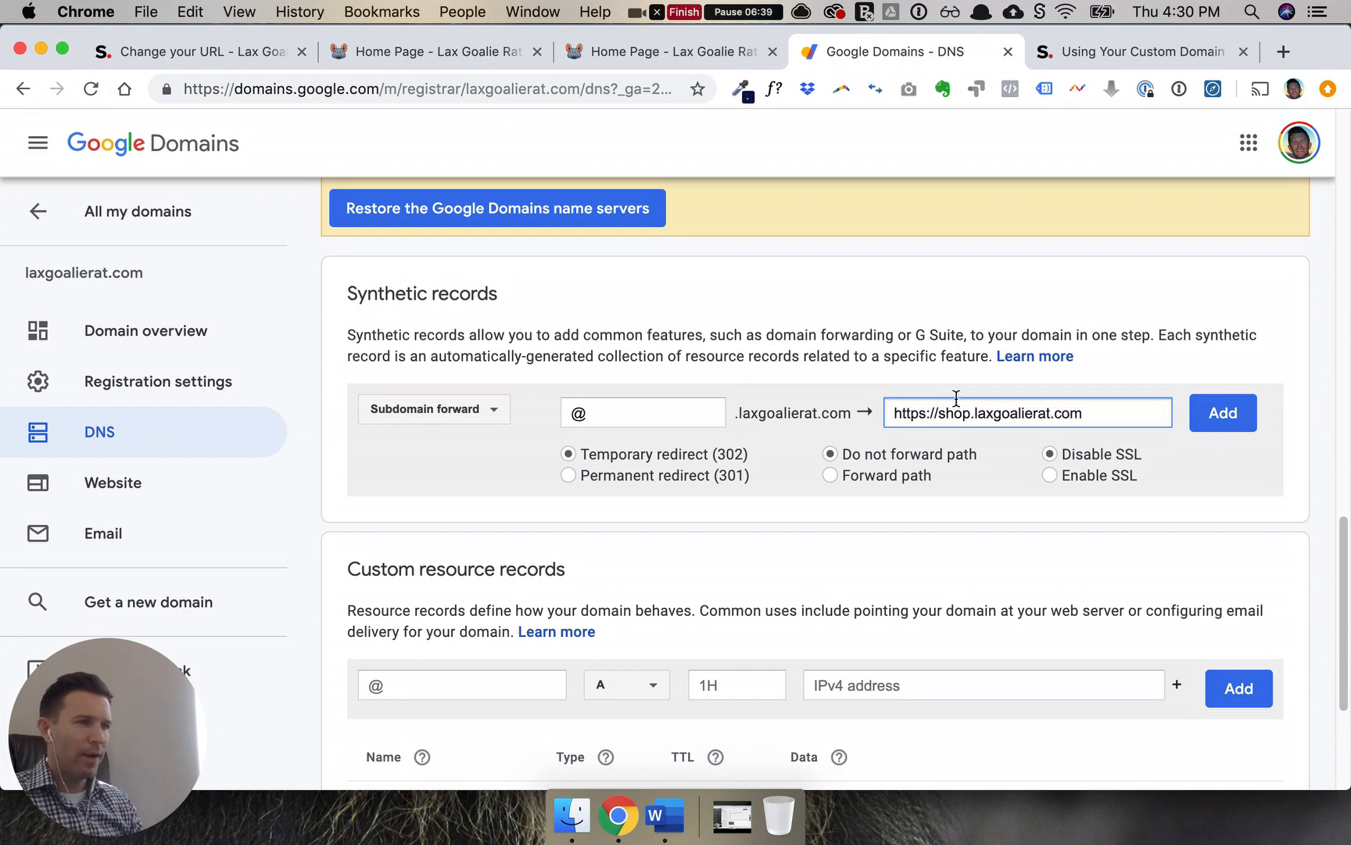
Set the forward to Permanent redirect (301) with Forward path and Enable SSL
left_click(682, 475)
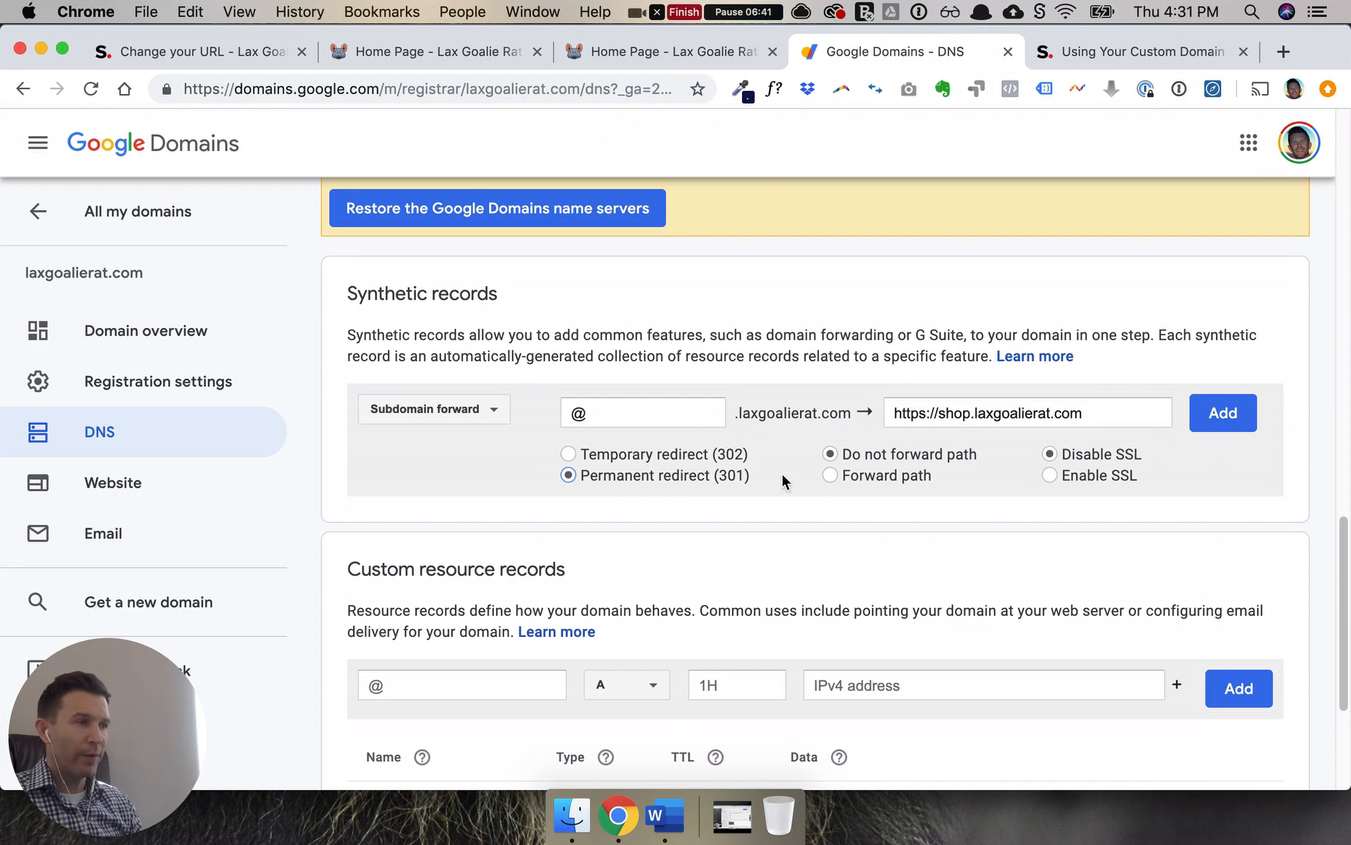
left_click(828, 473)
left_click(1050, 474)
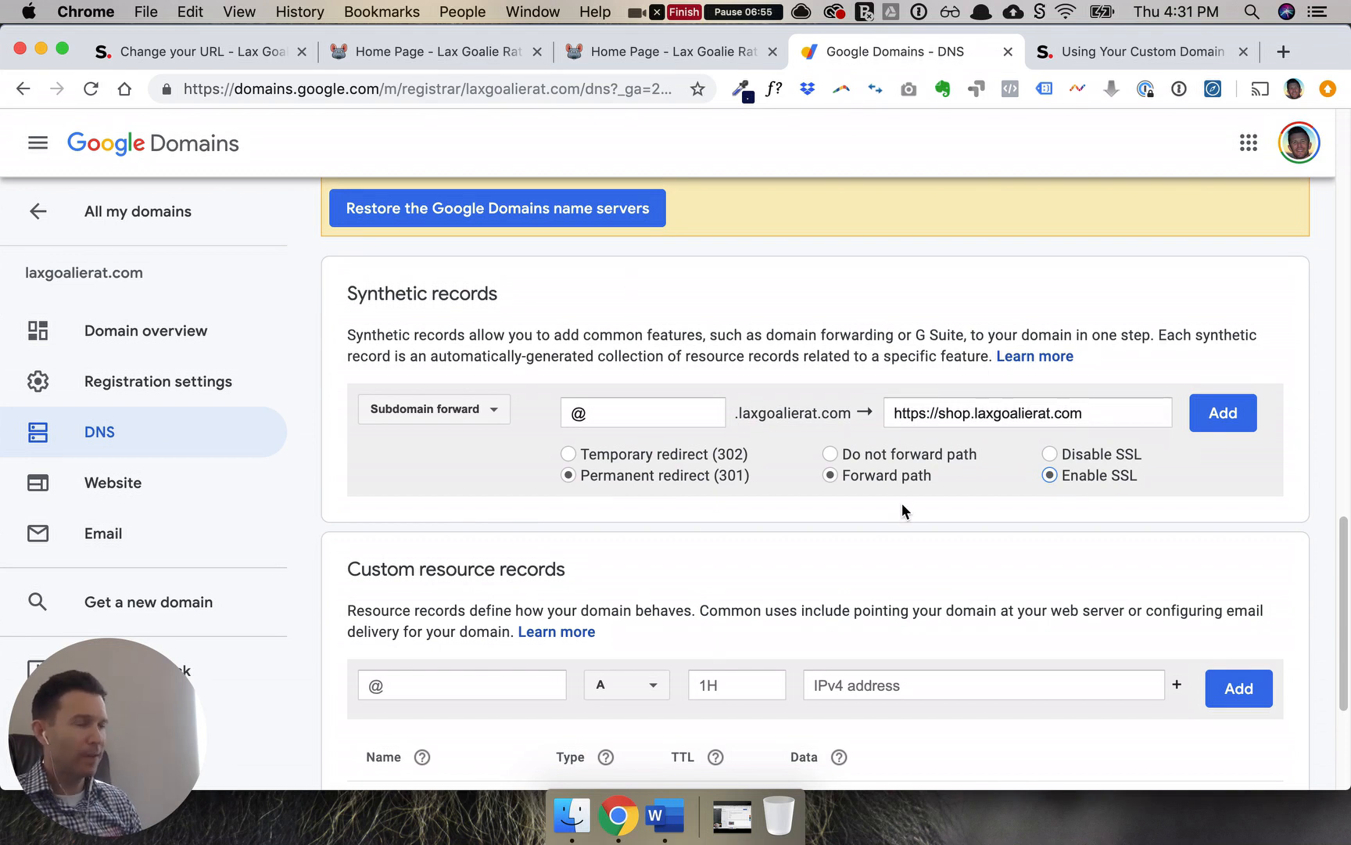
Review the custom domain guide again and check the live home page and its address at shop.laxgoalierat.com
left_click(1134, 51)
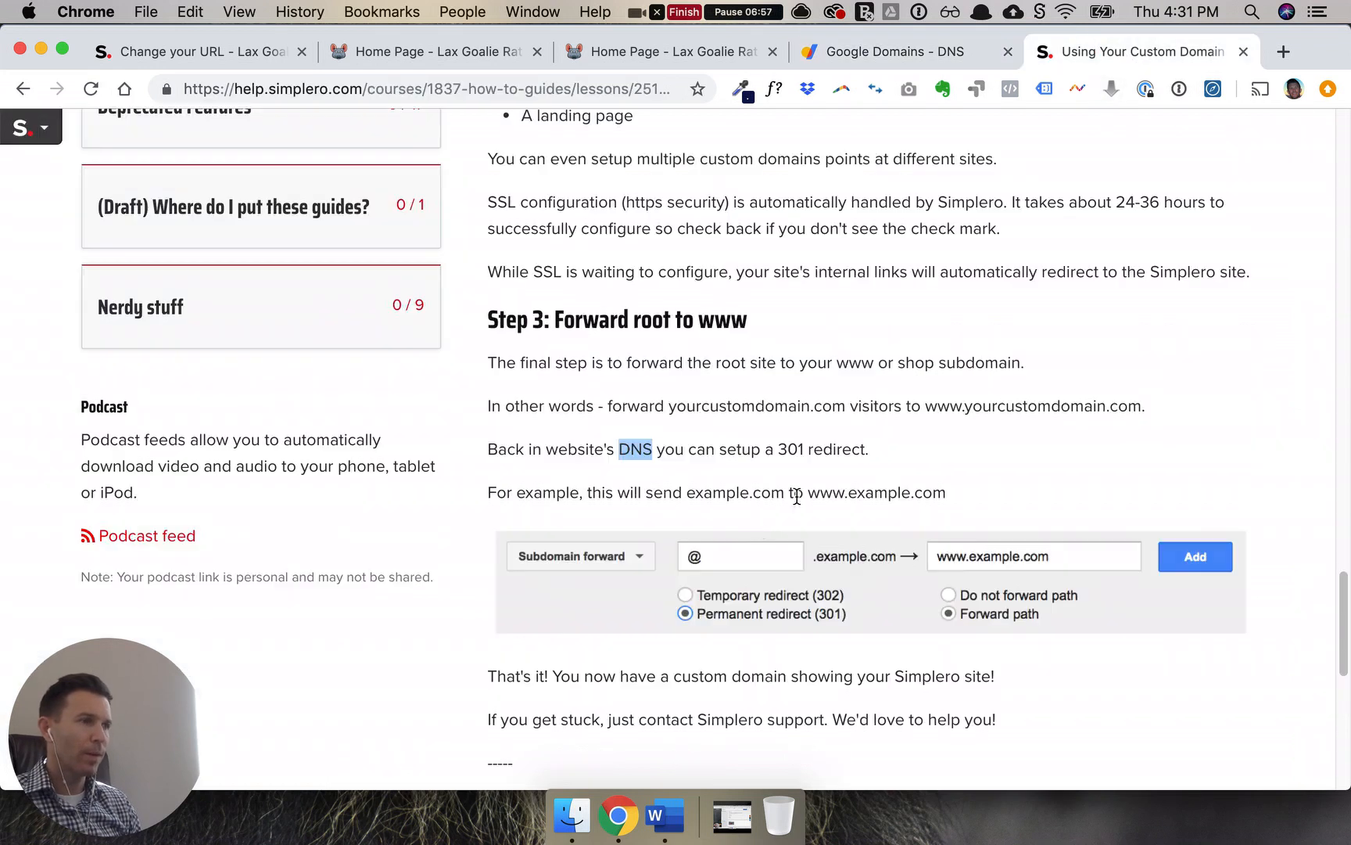
scroll(754, 521, "down", 3)
scroll(688, 458, "down", 2)
scroll(694, 461, "up", 15)
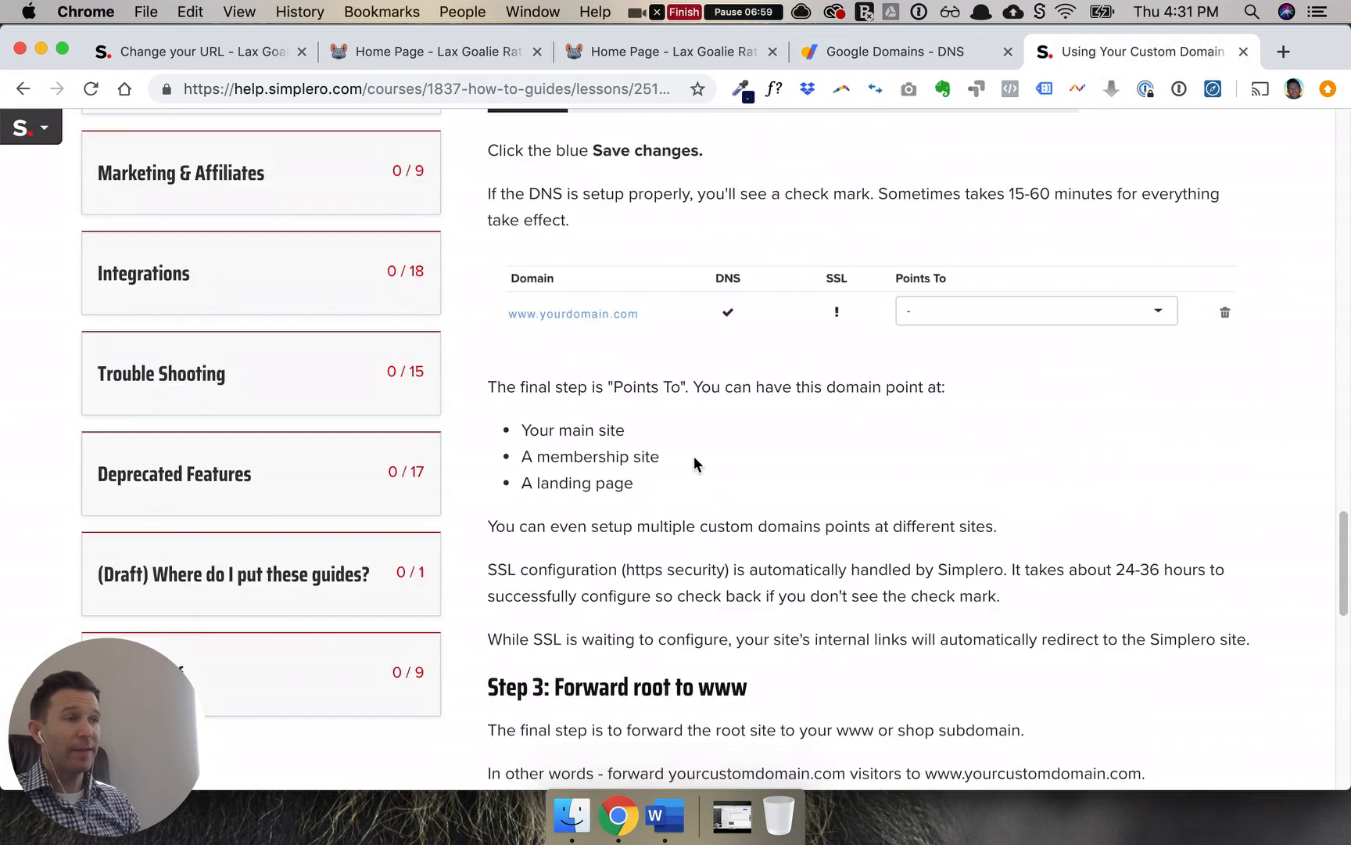
scroll(694, 456, "up", 5)
left_click(467, 53)
left_click(403, 94)
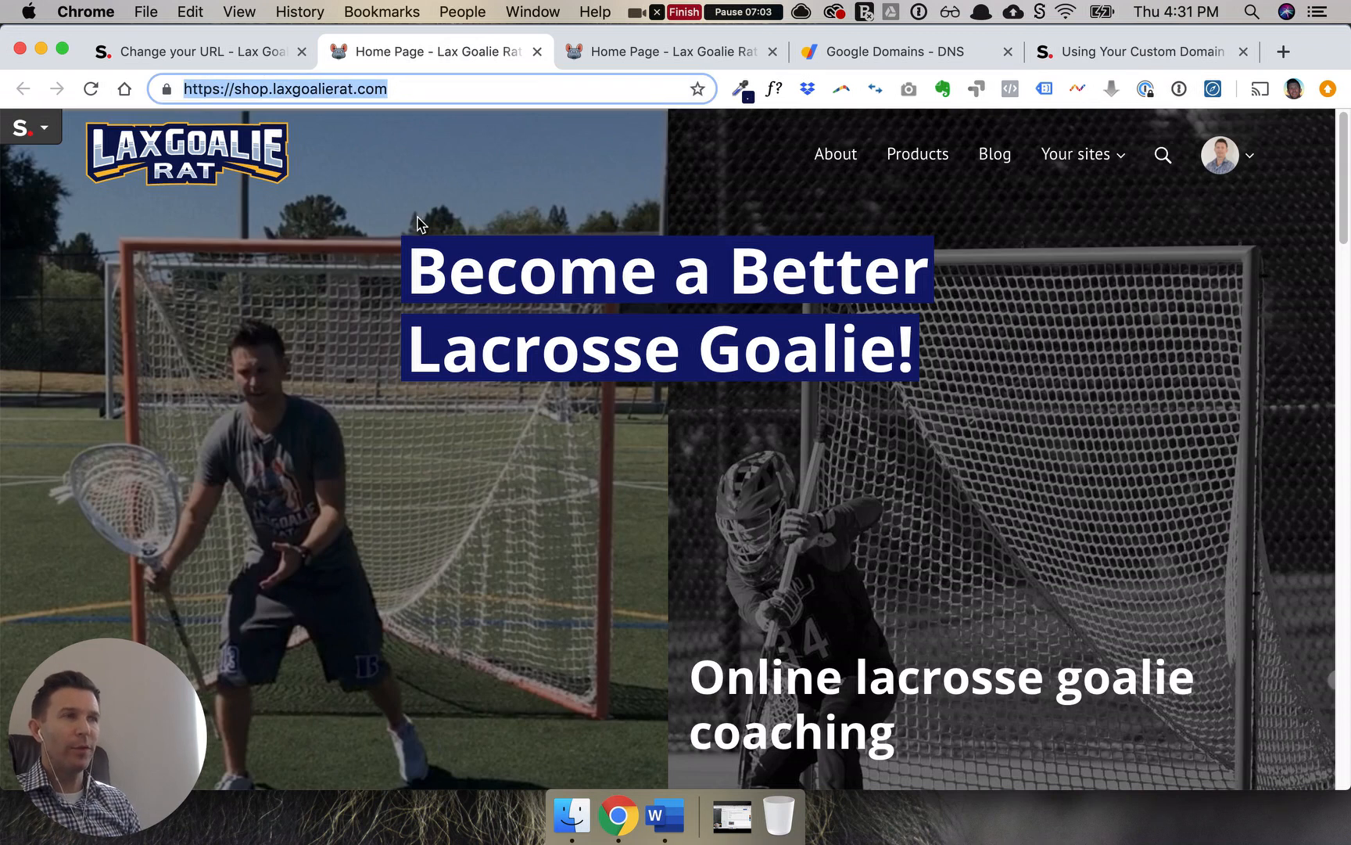
left_click_drag(188, 696, 1110, 676)
left_click(844, 216)
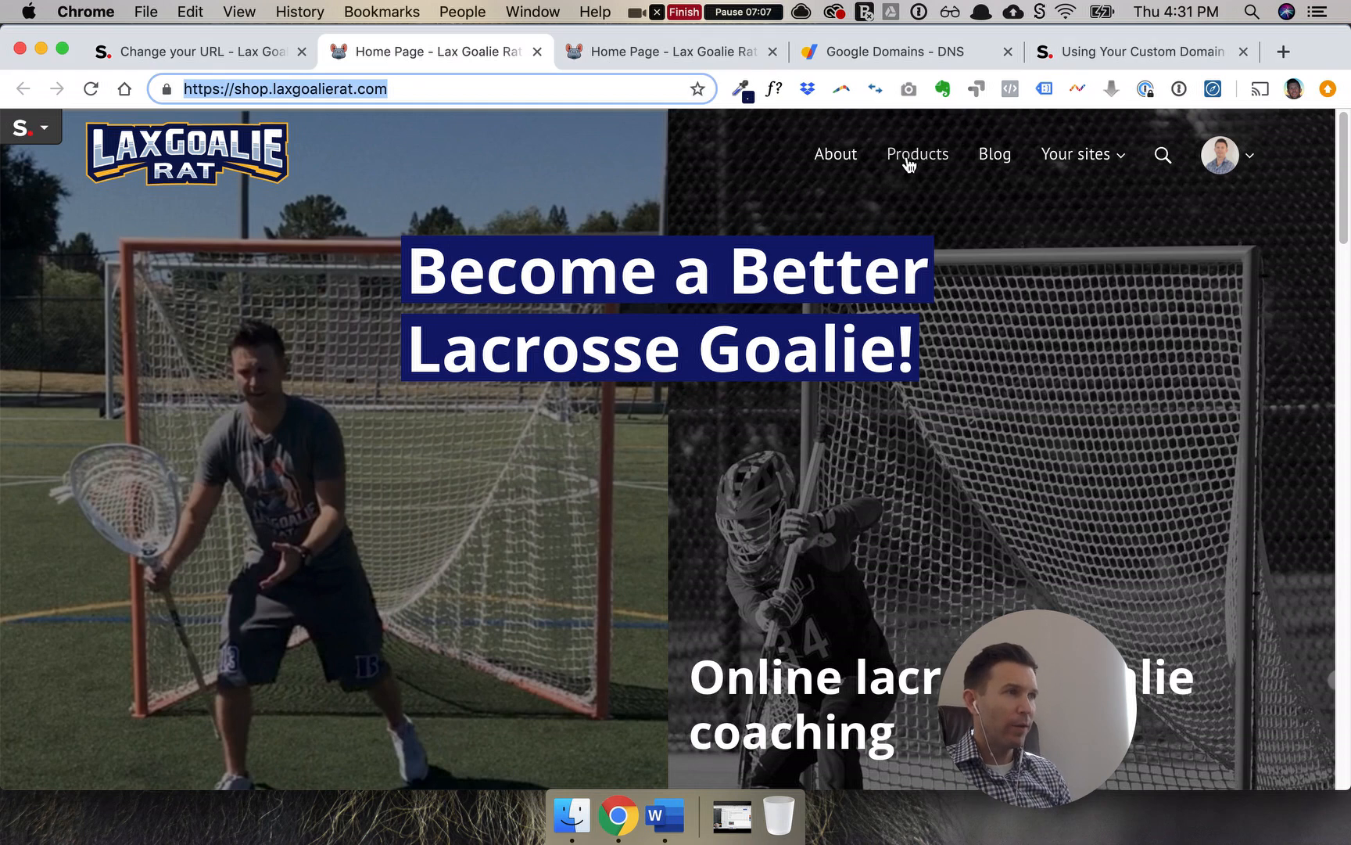